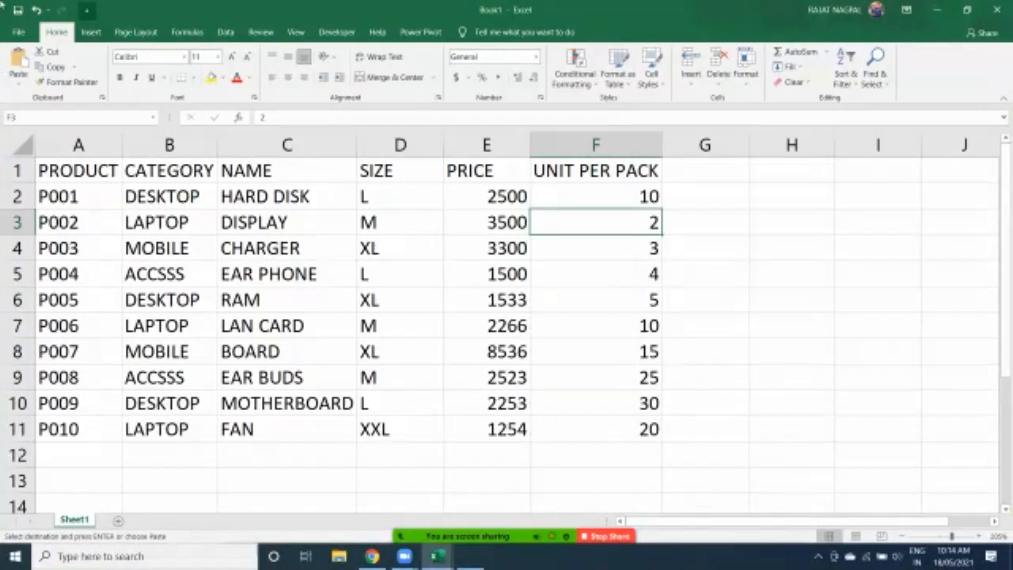
pyautogui.press('super+plus')
pyautogui.press('super+plus')
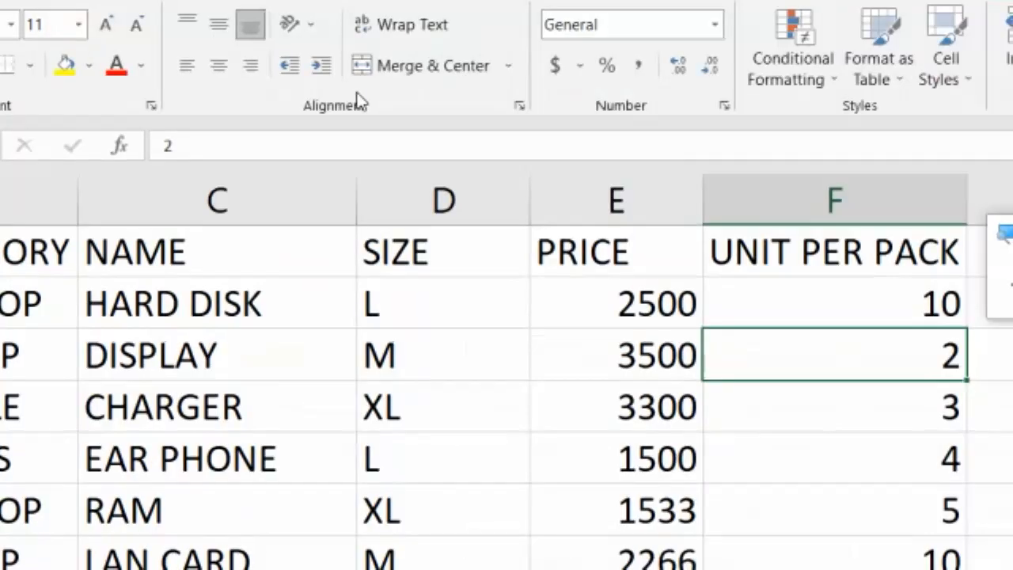
pyautogui.click(91, 33)
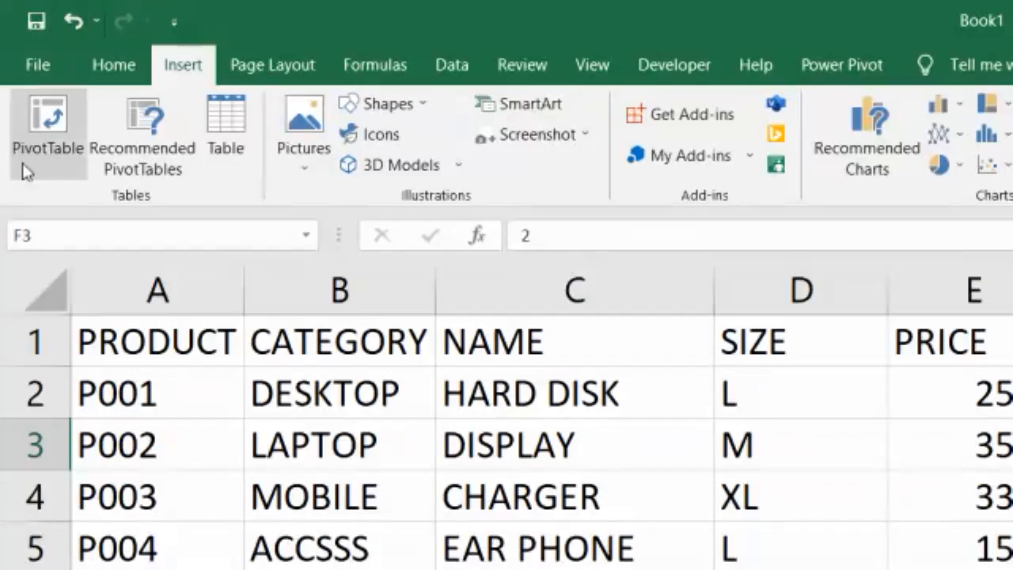
pyautogui.click(42, 149)
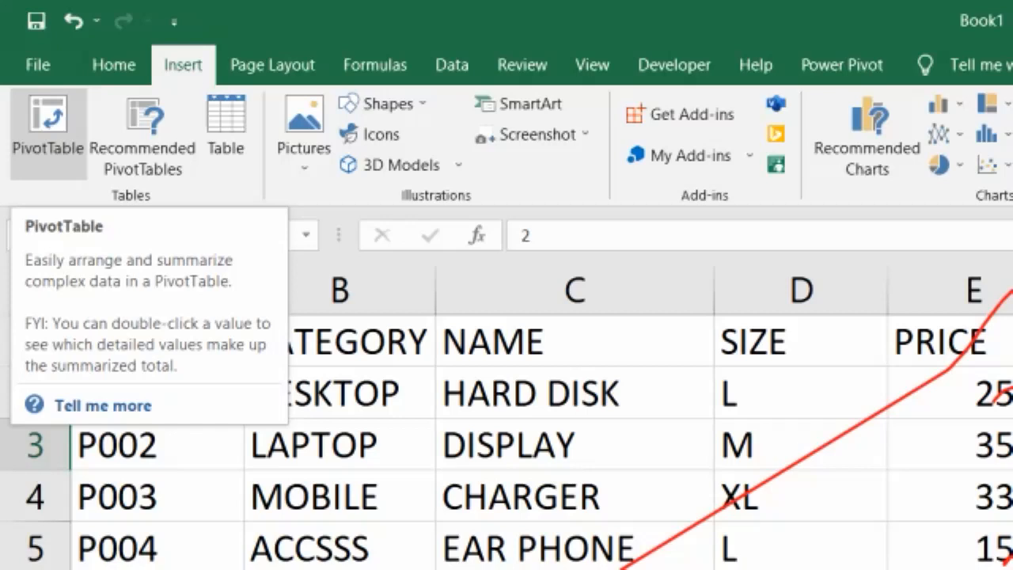
pyautogui.press('super+minus')
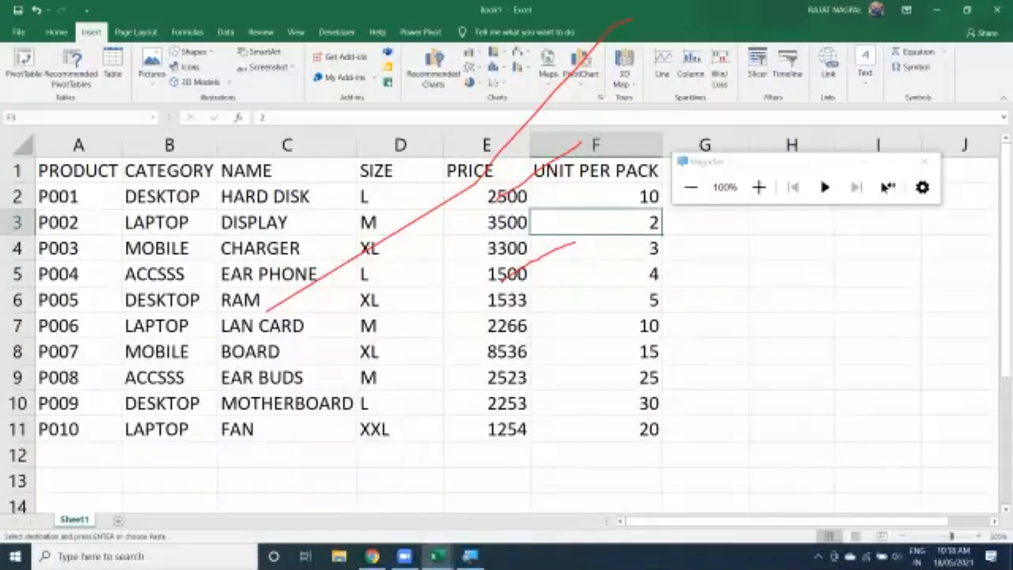
pyautogui.click(864, 161)
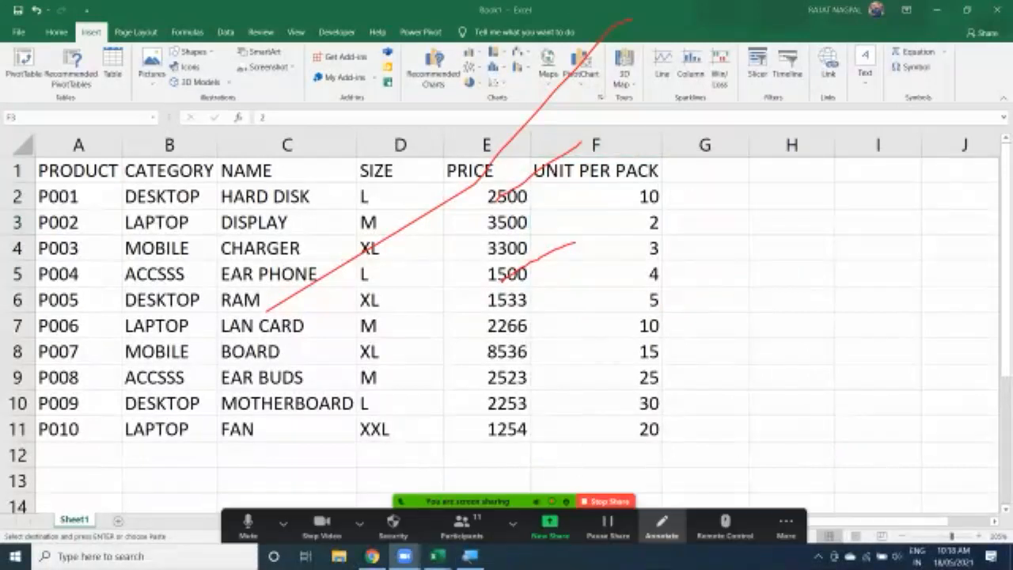
pyautogui.click(662, 523)
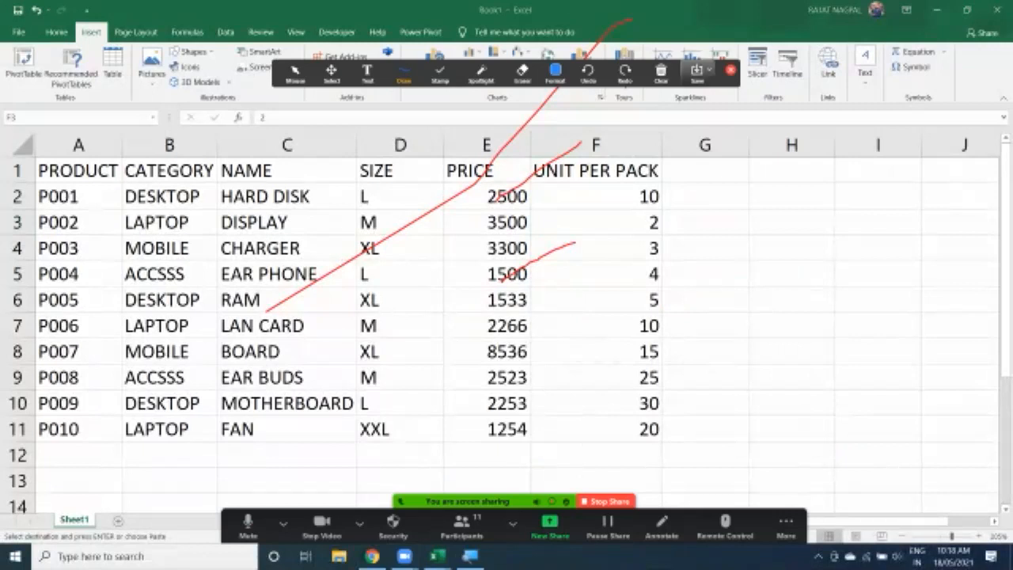
pyautogui.click(661, 72)
pyautogui.click(687, 102)
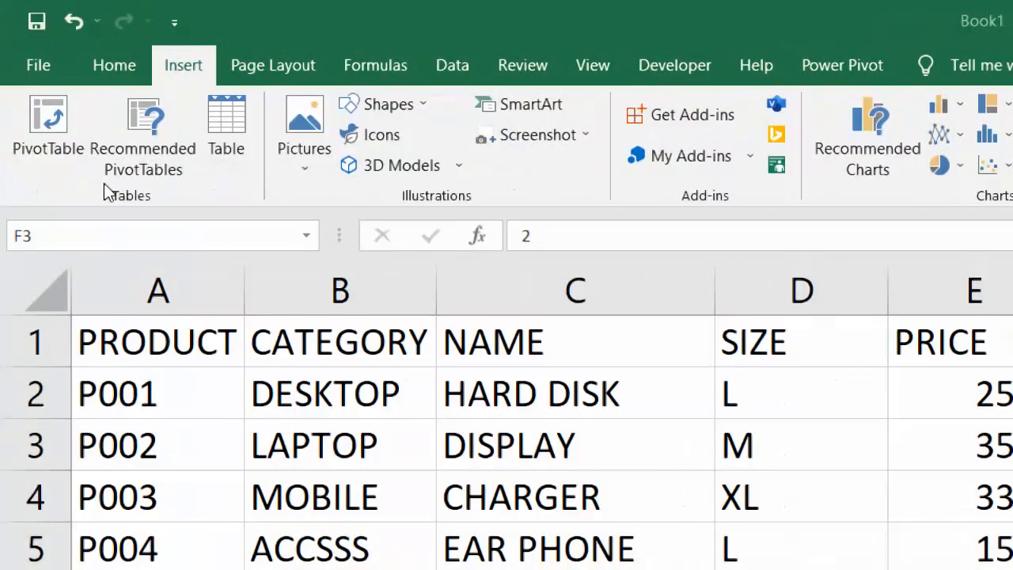
# Make the header row A1:F1 bold
pyautogui.scroll(-5, 255, 471)
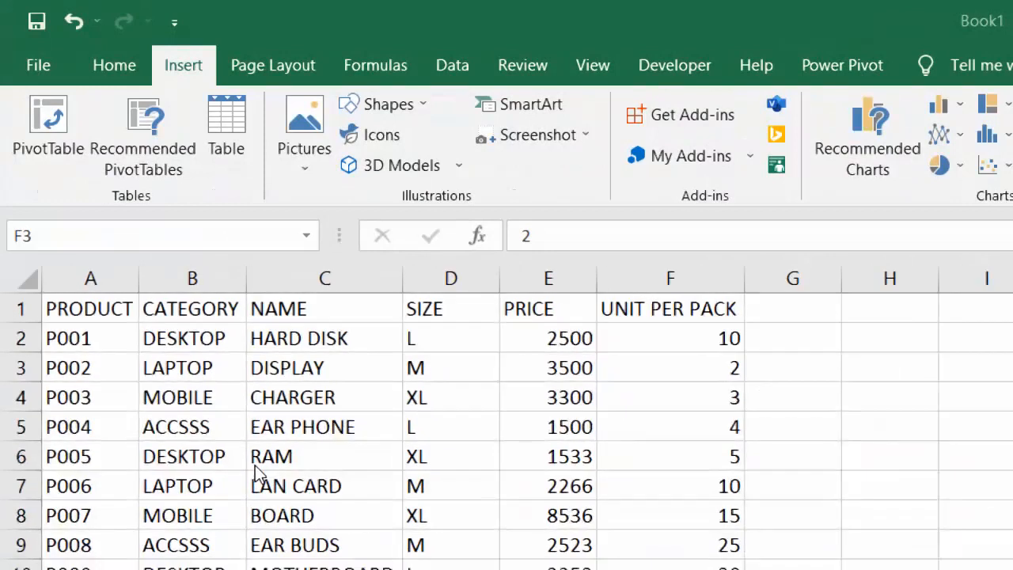
pyautogui.scroll(-1, 255, 472)
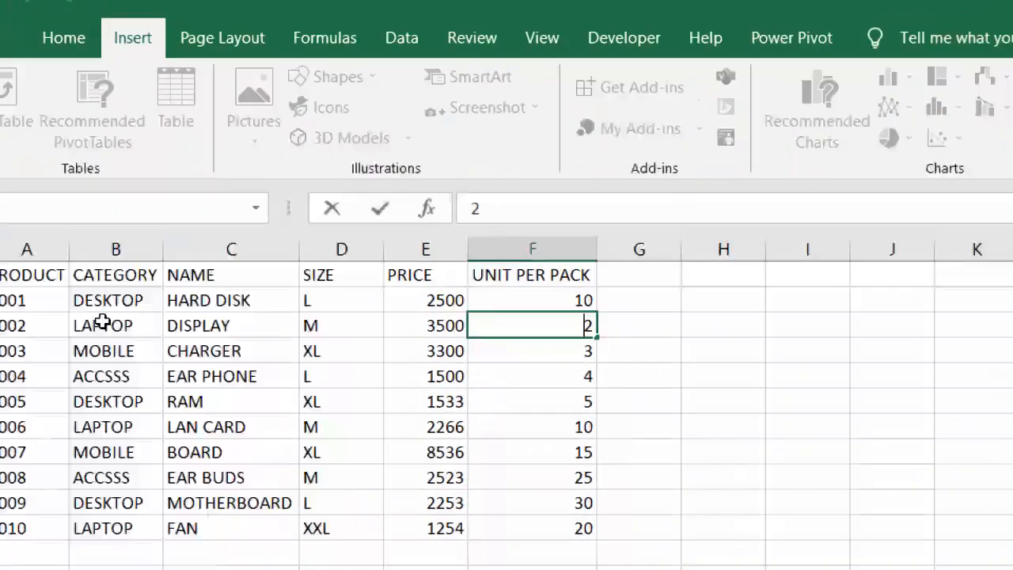
pyautogui.scroll(-1, 163, 364)
pyautogui.scroll(1, 232, 324)
pyautogui.moveTo(92, 234); pyautogui.dragTo(631, 235)
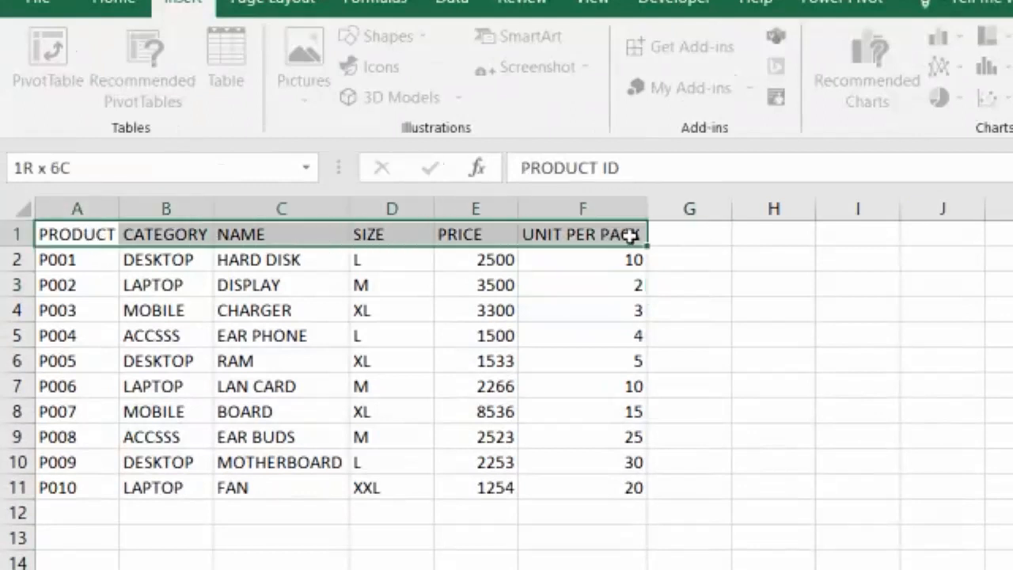
pyautogui.hotkey('ctrl', 'b')
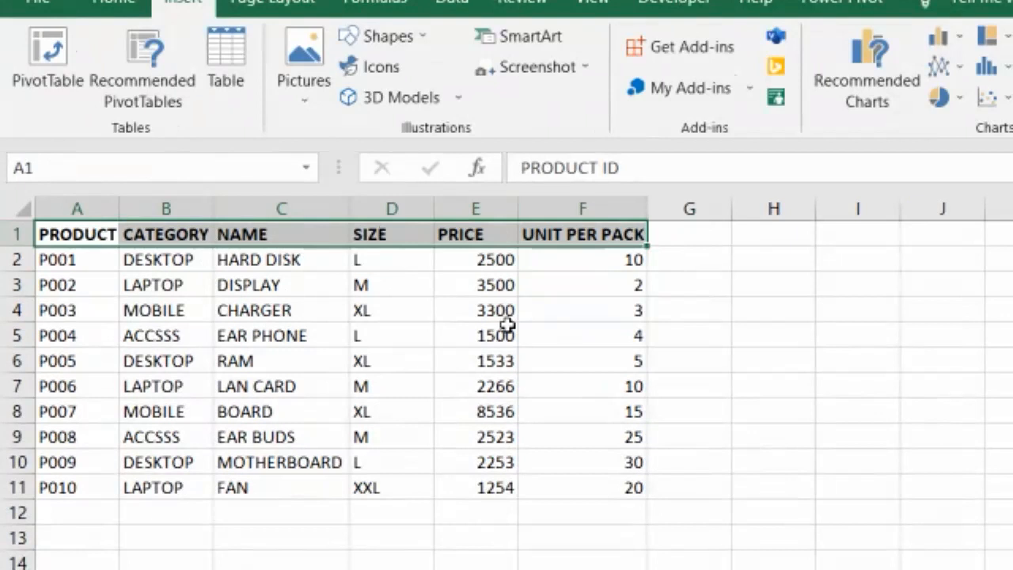
# Create a PivotTable from the range Sheet1!$A$1:$F$11 on a new worksheet
pyautogui.hotkey('ctrl', 'shift', 'Down')
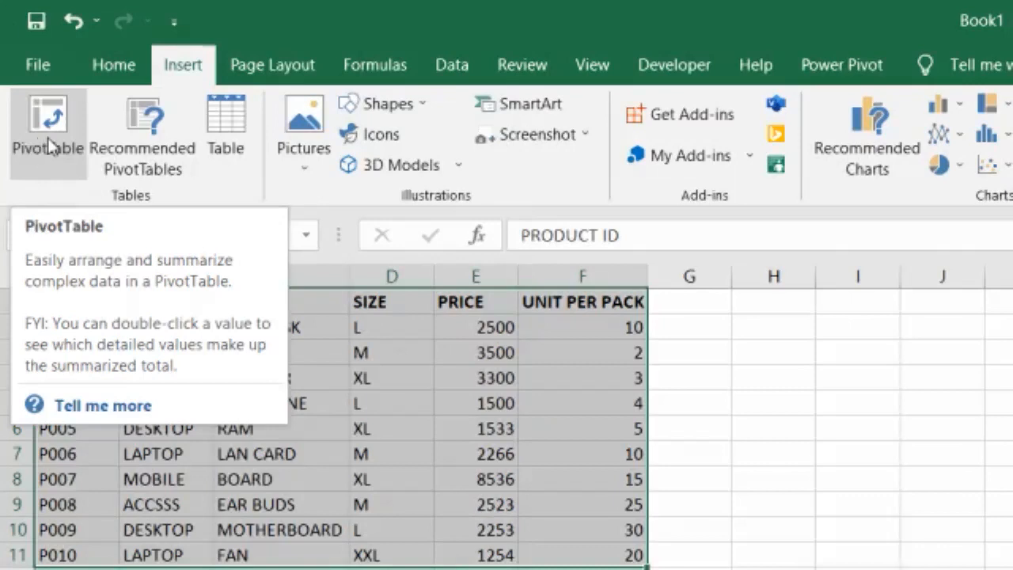
pyautogui.click(44, 142)
pyautogui.moveTo(633, 110); pyautogui.dragTo(353, 77)
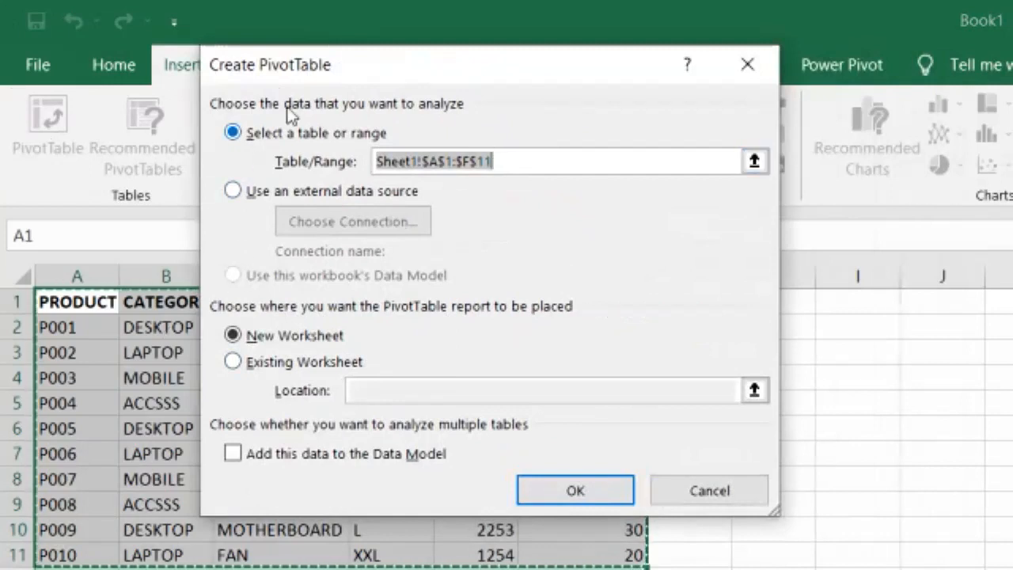
pyautogui.click(509, 160)
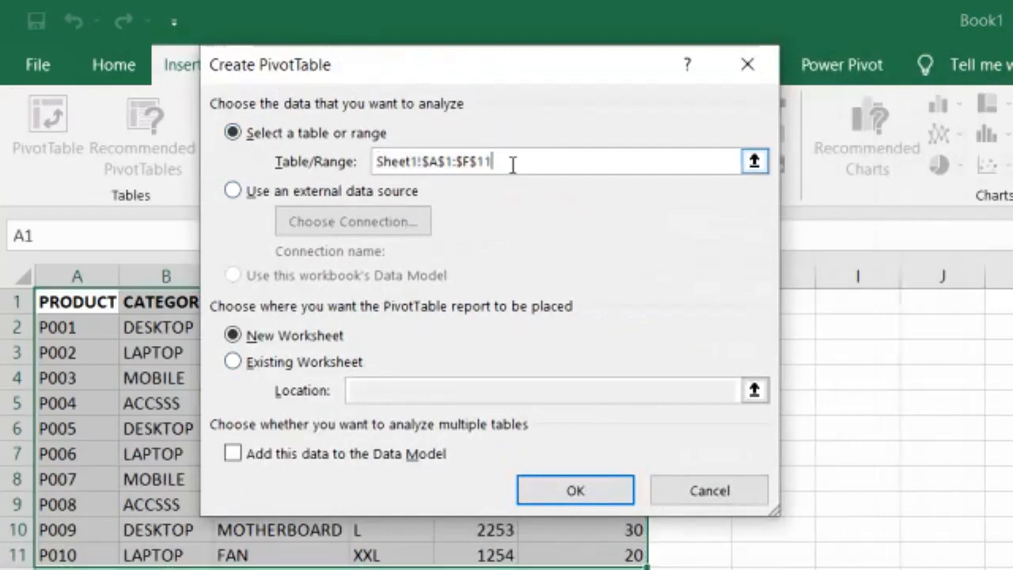
pyautogui.moveTo(509, 160); pyautogui.dragTo(357, 160)
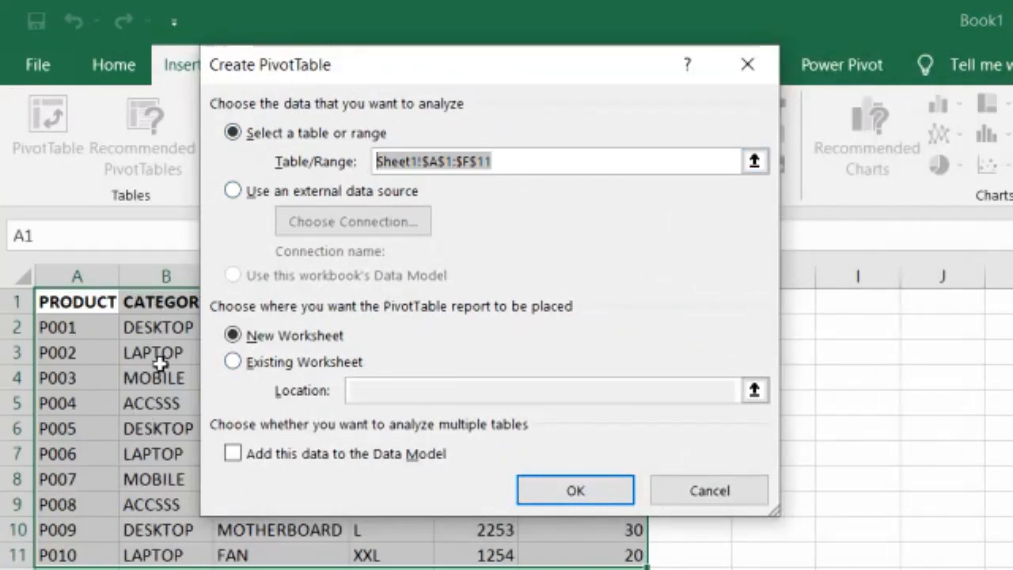
pyautogui.click(536, 165)
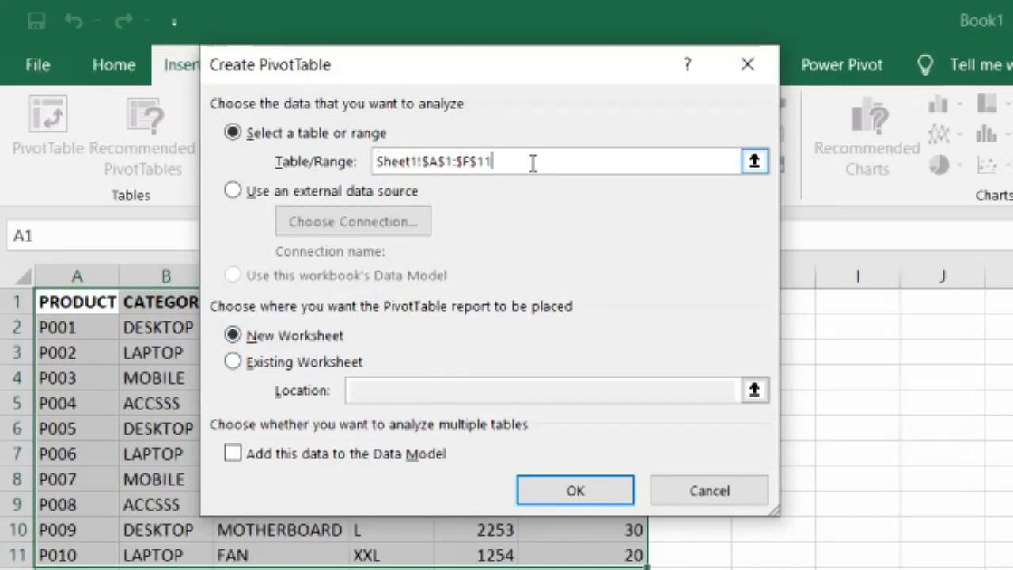
pyautogui.moveTo(529, 164); pyautogui.dragTo(346, 170)
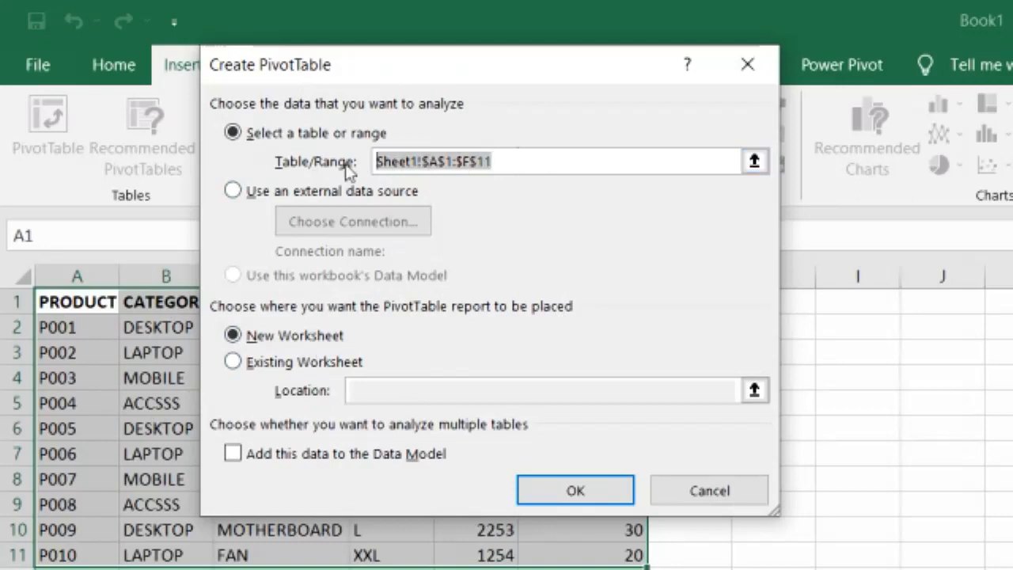
pyautogui.press('BackSpace')
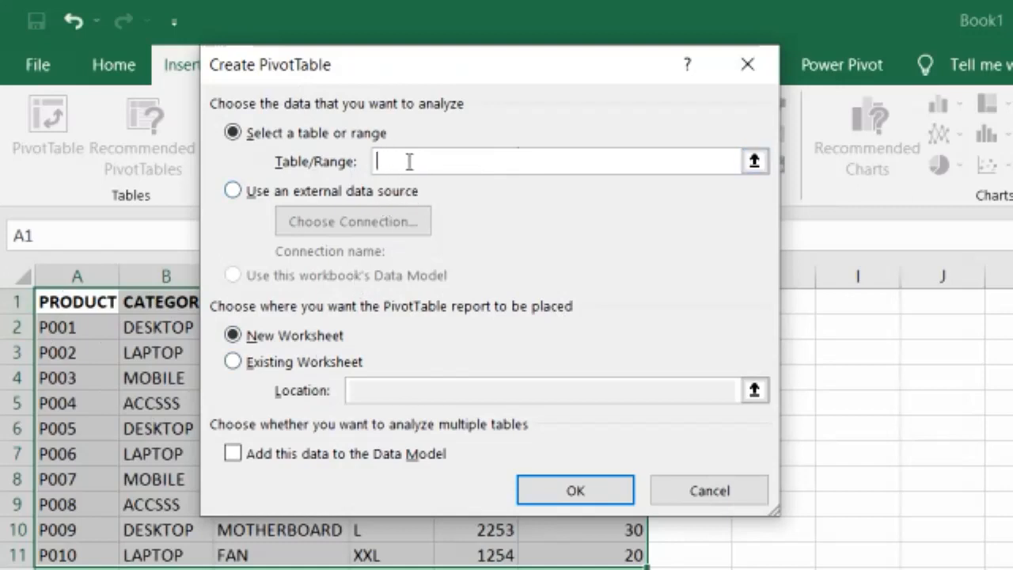
pyautogui.moveTo(79, 301); pyautogui.dragTo(581, 515)
pyautogui.moveTo(509, 133); pyautogui.dragTo(375, 132)
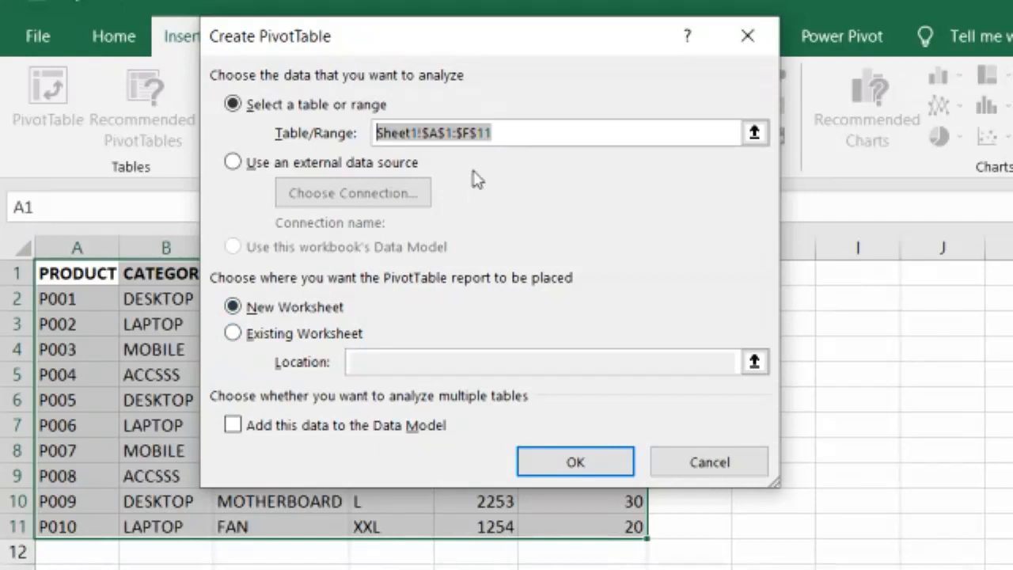
pyautogui.click(578, 465)
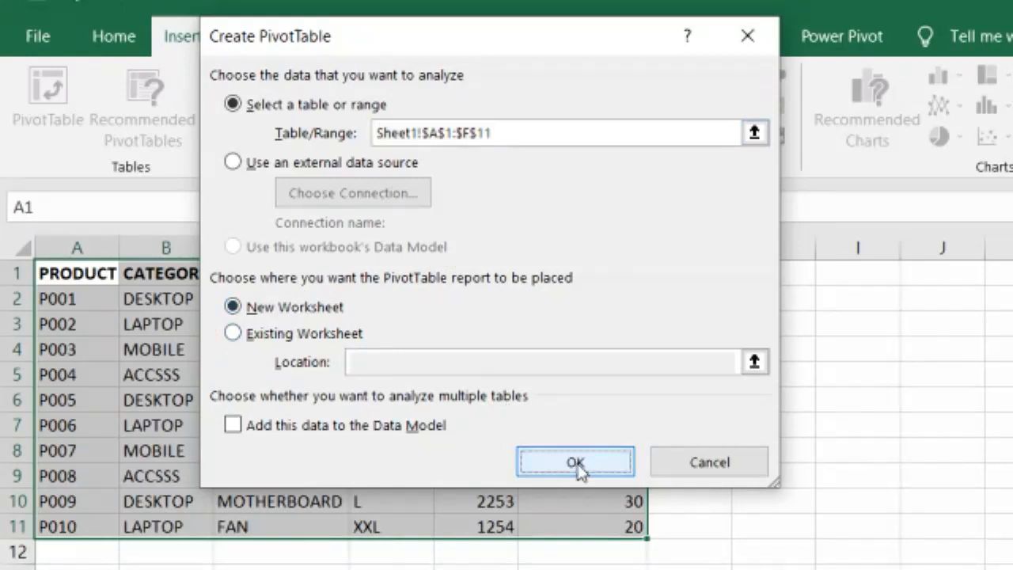
# Collapse the ribbon and add the CATEGORY and NAME fields to the PivotTable
pyautogui.scroll(-2, 577, 463)
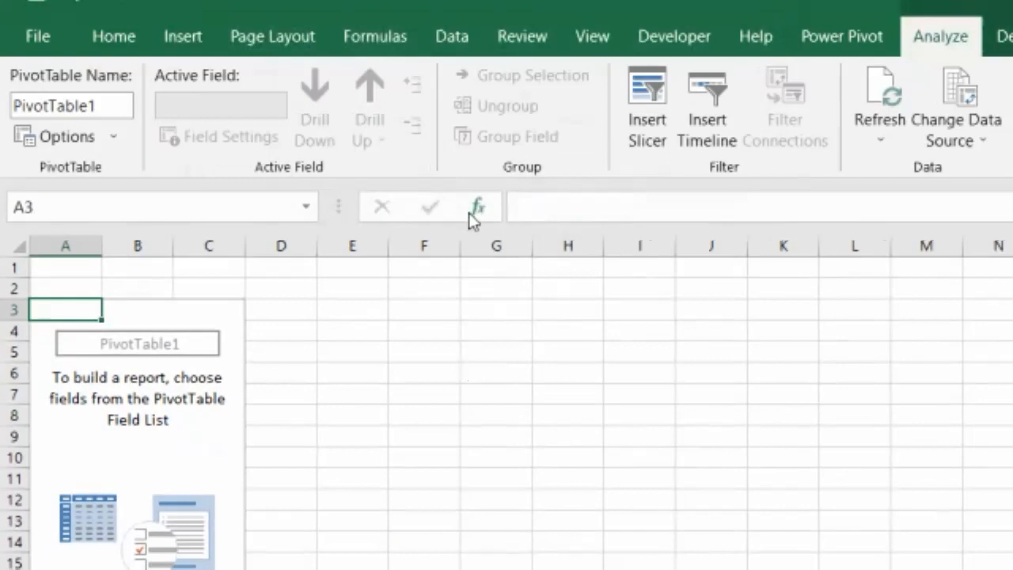
pyautogui.hotkey('ctrl', 'F1')
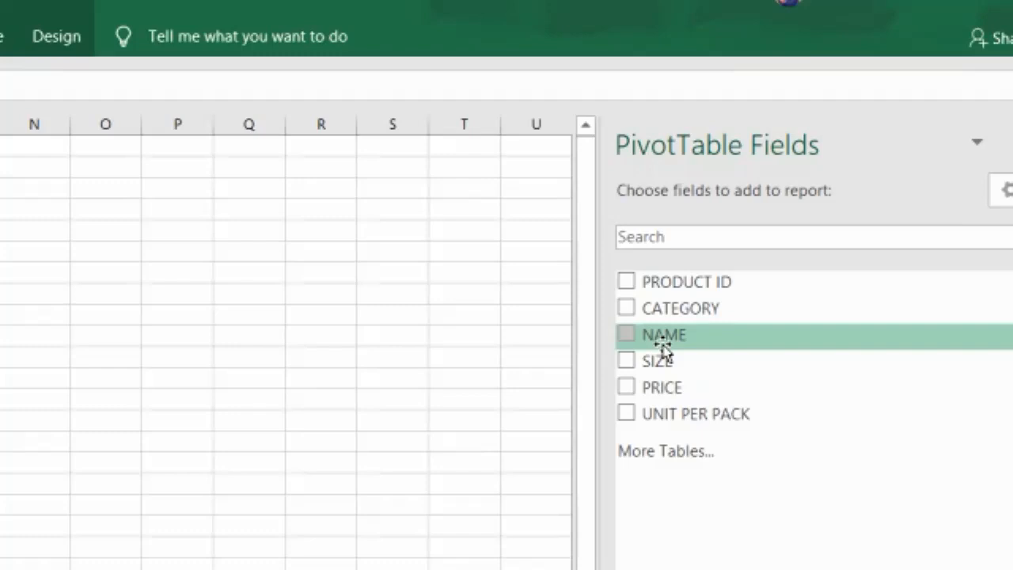
pyautogui.click(626, 308)
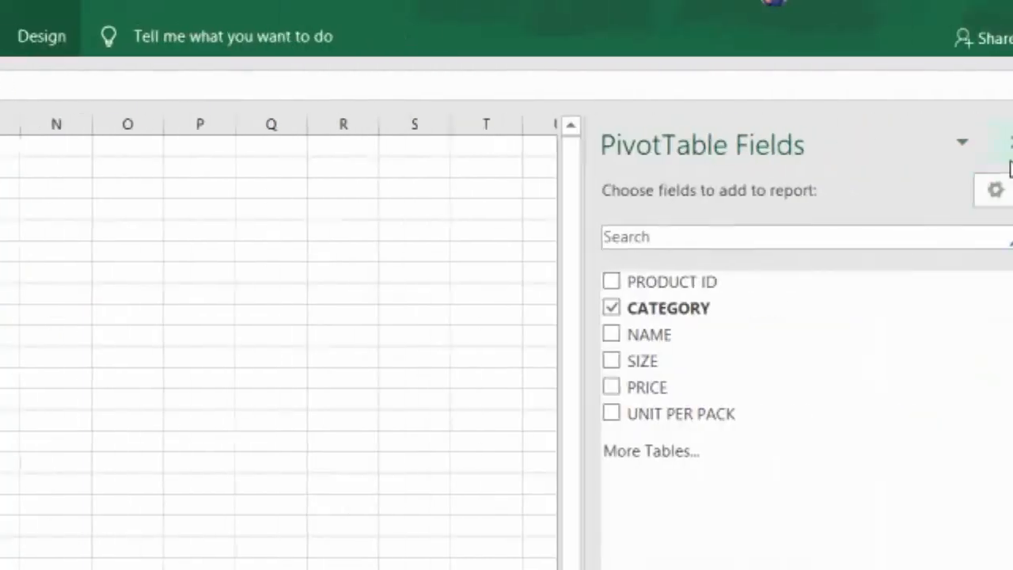
pyautogui.click(609, 342)
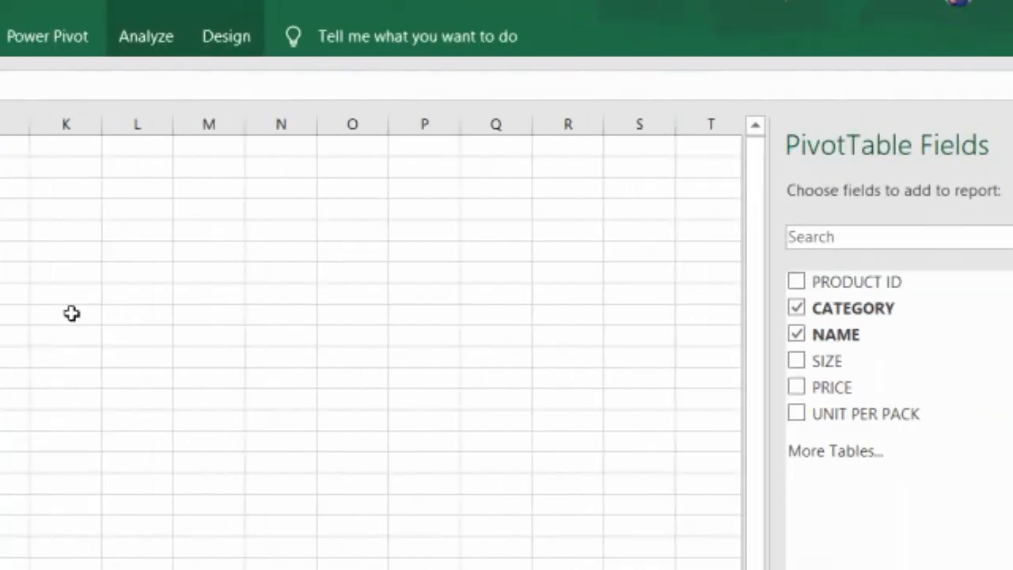
# Add the UNIT PER PACK and PRICE fields to the PivotTable
pyautogui.moveTo(101, 230); pyautogui.dragTo(104, 245)
pyautogui.moveTo(106, 293); pyautogui.dragTo(111, 336)
pyautogui.moveTo(83, 386); pyautogui.dragTo(87, 428)
pyautogui.moveTo(93, 465); pyautogui.dragTo(102, 483)
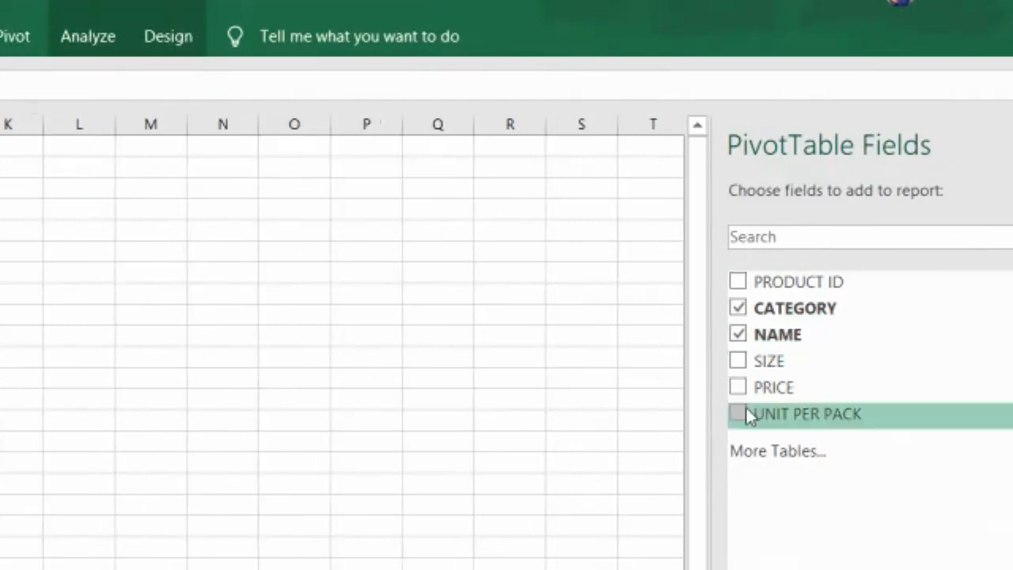
pyautogui.click(738, 413)
pyautogui.click(737, 388)
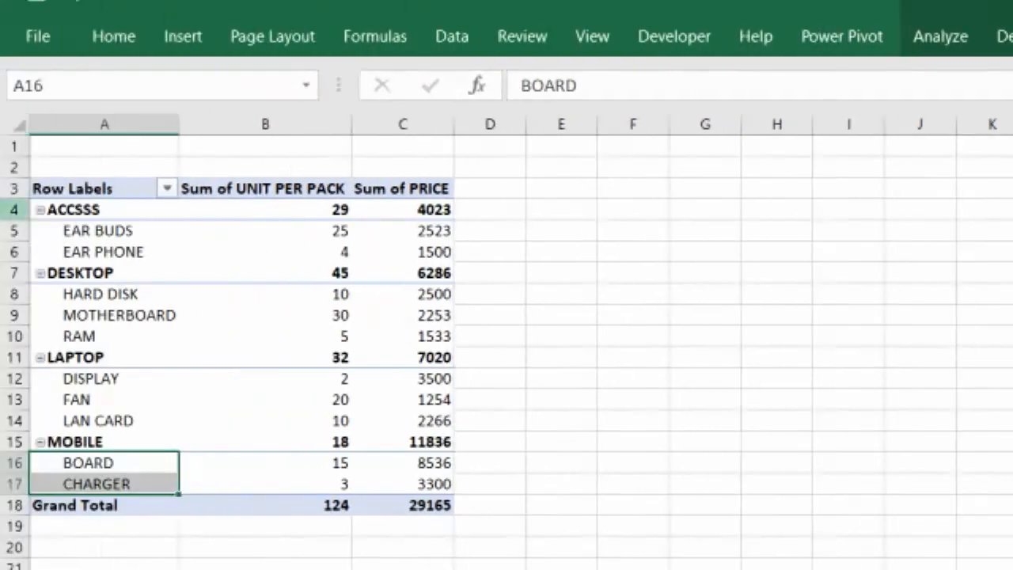
# Examine the category subtotals and per-item unit and price values in the PivotTable
pyautogui.click(87, 212)
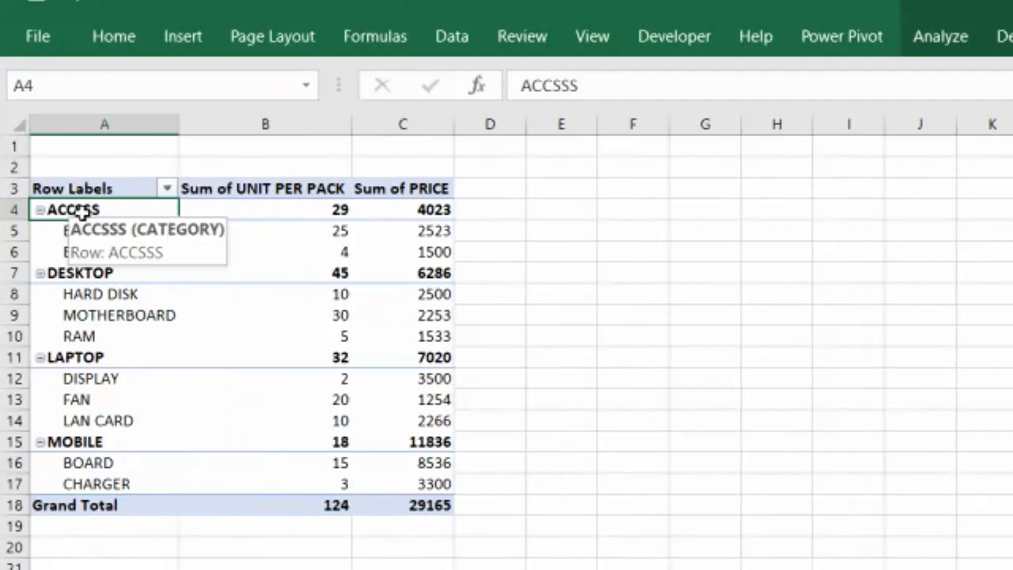
pyautogui.moveTo(93, 231); pyautogui.dragTo(106, 251)
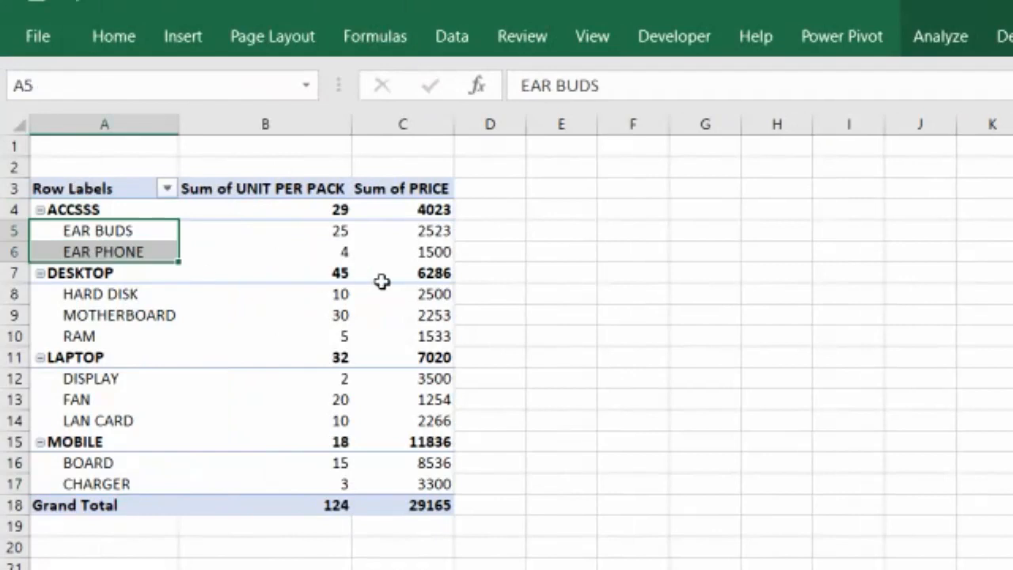
pyautogui.click(331, 229)
pyautogui.moveTo(331, 230); pyautogui.dragTo(339, 248)
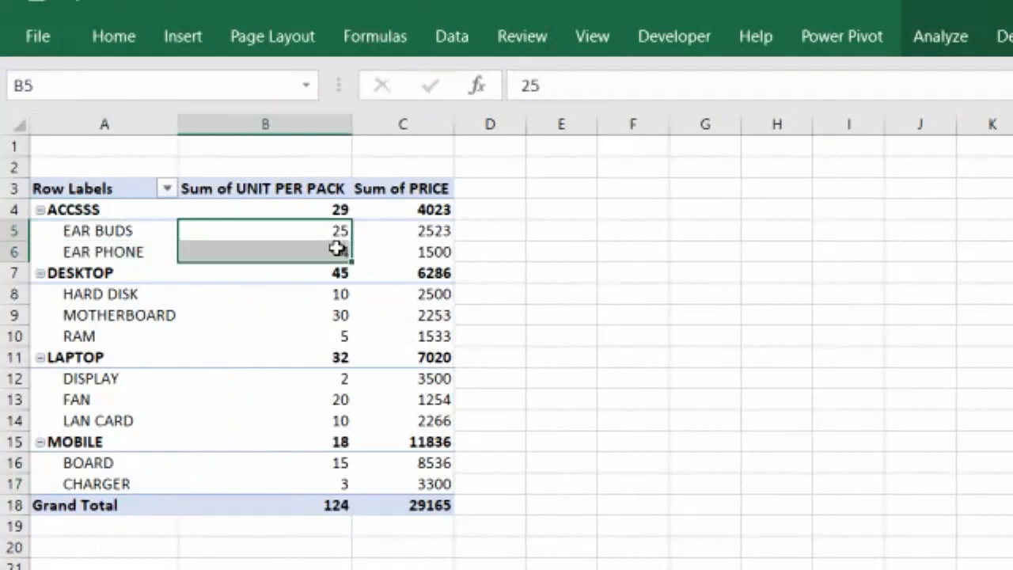
pyautogui.click(104, 208)
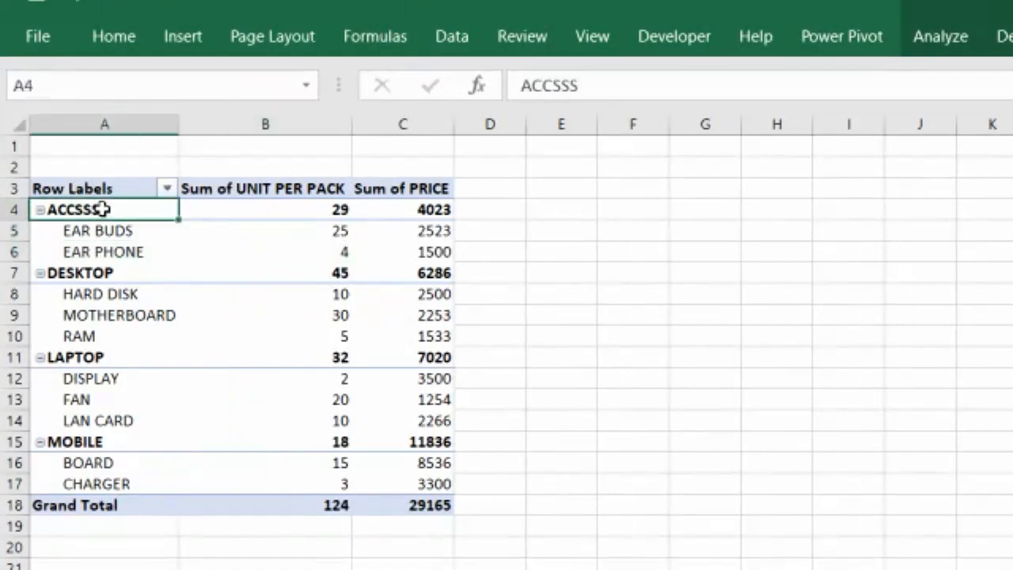
pyautogui.moveTo(104, 209); pyautogui.dragTo(344, 214)
pyautogui.click(336, 208)
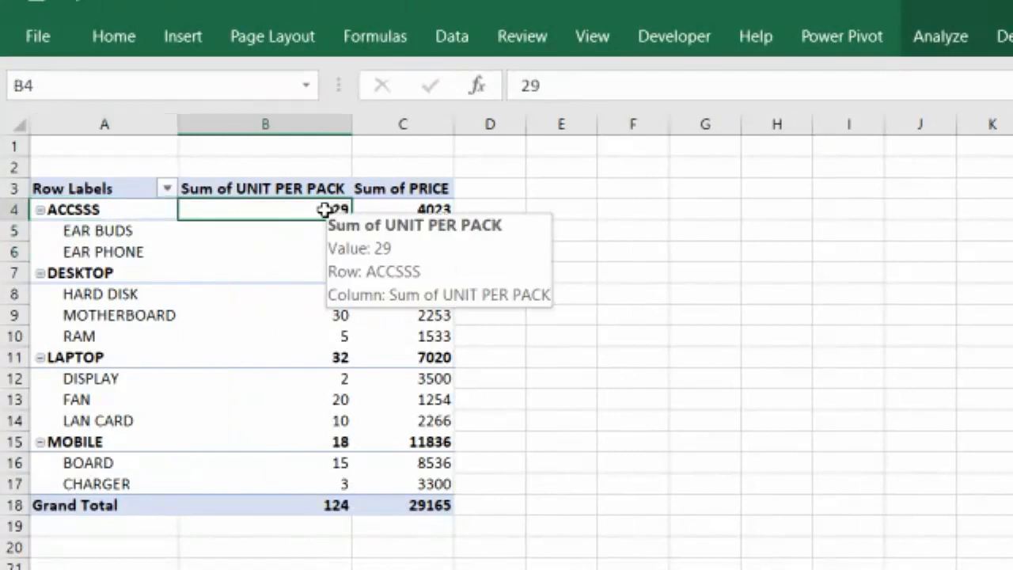
pyautogui.click(107, 230)
pyautogui.moveTo(106, 230); pyautogui.dragTo(414, 230)
pyautogui.click(424, 227)
pyautogui.moveTo(309, 236); pyautogui.dragTo(326, 247)
pyautogui.moveTo(416, 232); pyautogui.dragTo(426, 252)
pyautogui.click(430, 209)
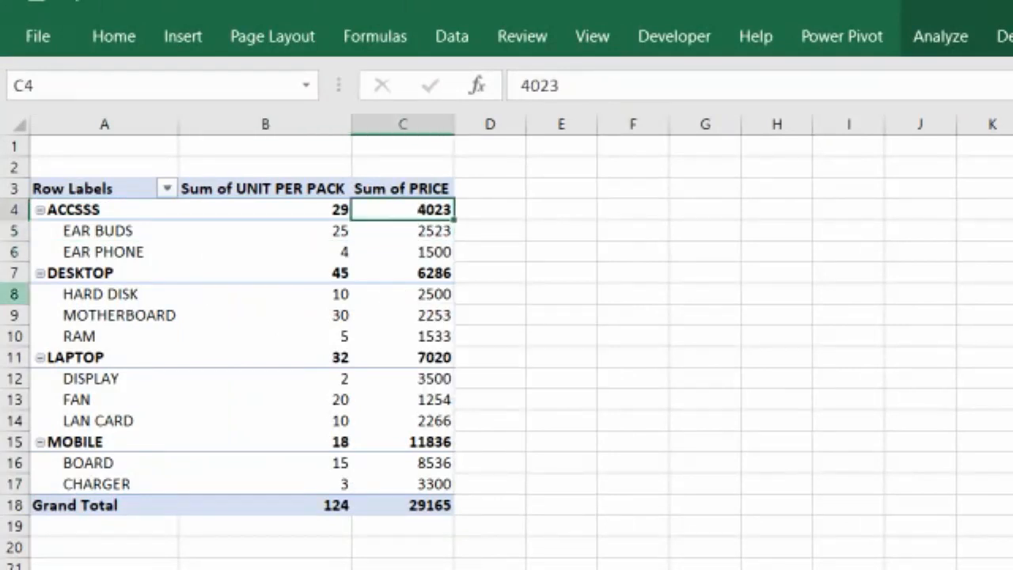
pyautogui.click(63, 274)
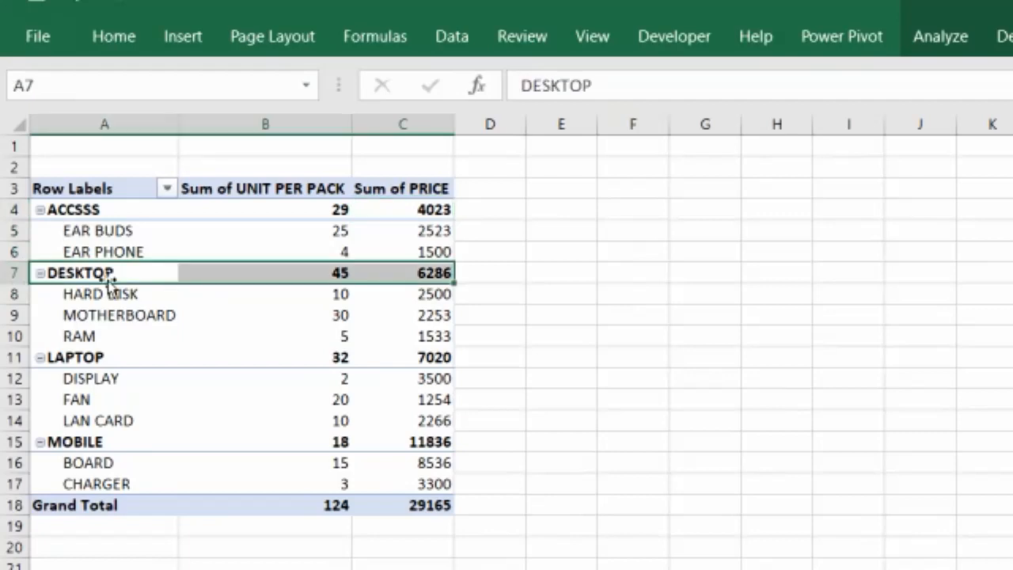
pyautogui.click(342, 272)
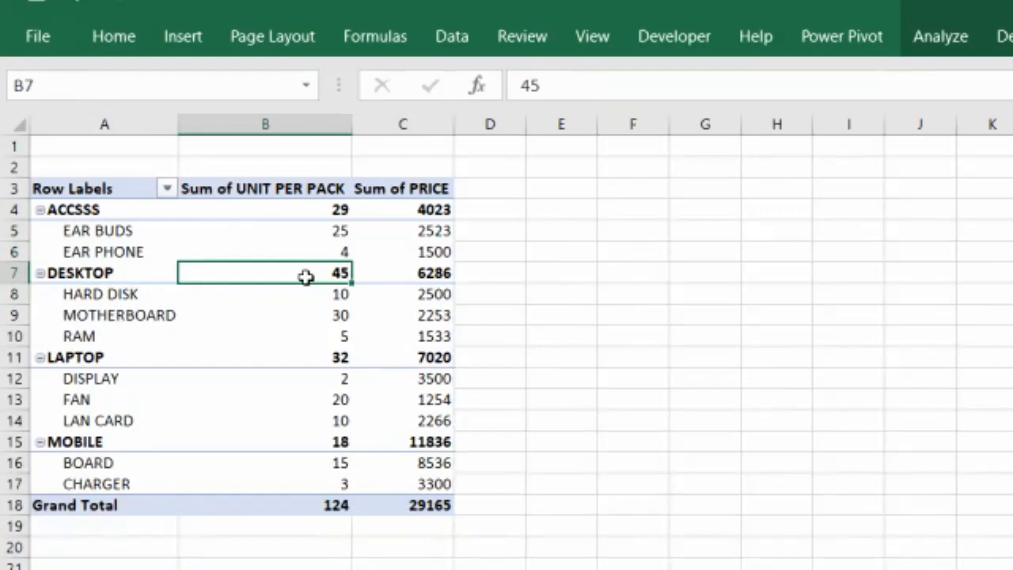
pyautogui.moveTo(318, 272)
pyautogui.click(416, 270)
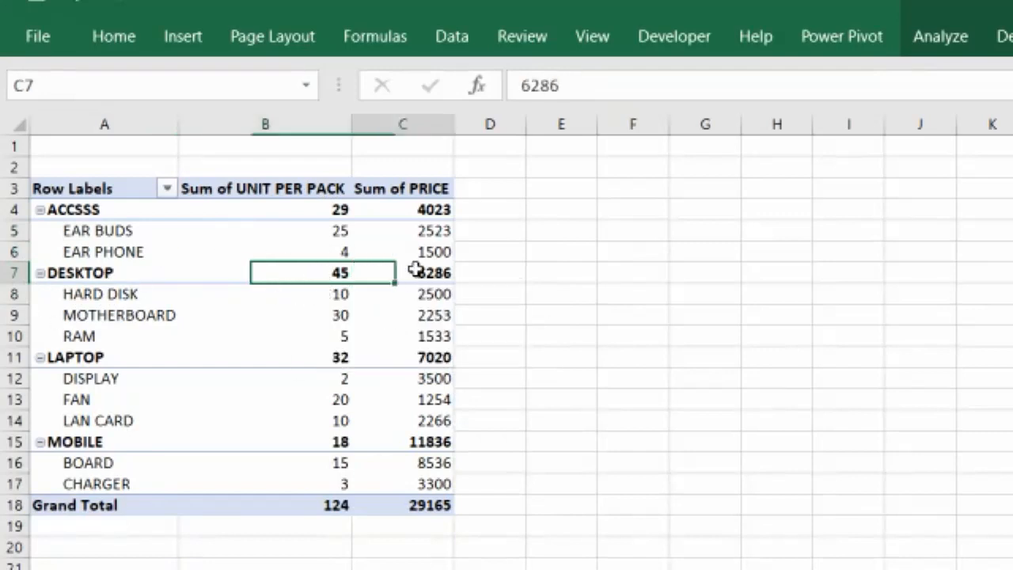
# Examine the PivotTable's category rows, item values and grand total row
pyautogui.click(63, 356)
pyautogui.click(81, 443)
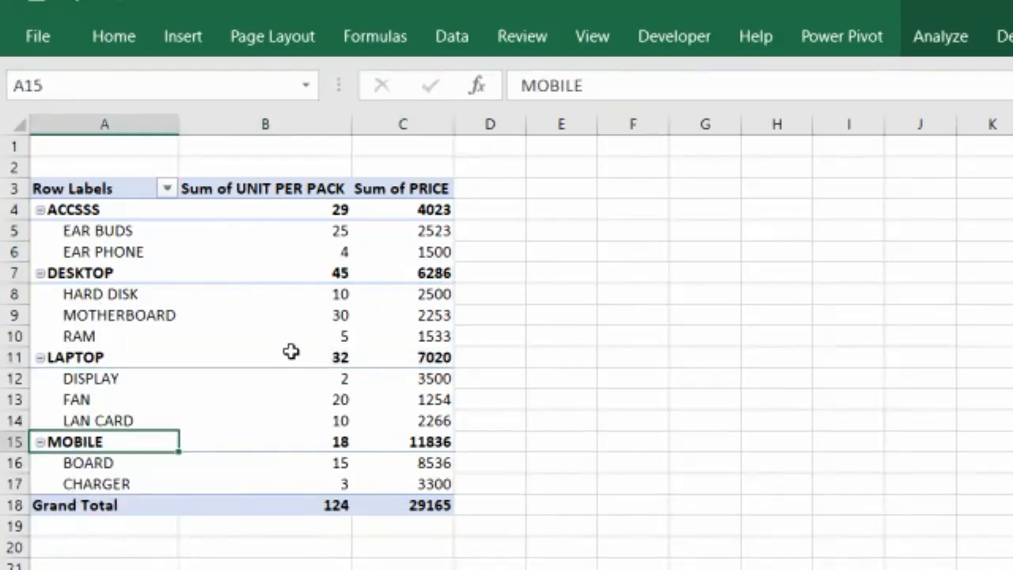
pyautogui.moveTo(264, 318)
pyautogui.moveTo(91, 505); pyautogui.dragTo(435, 502)
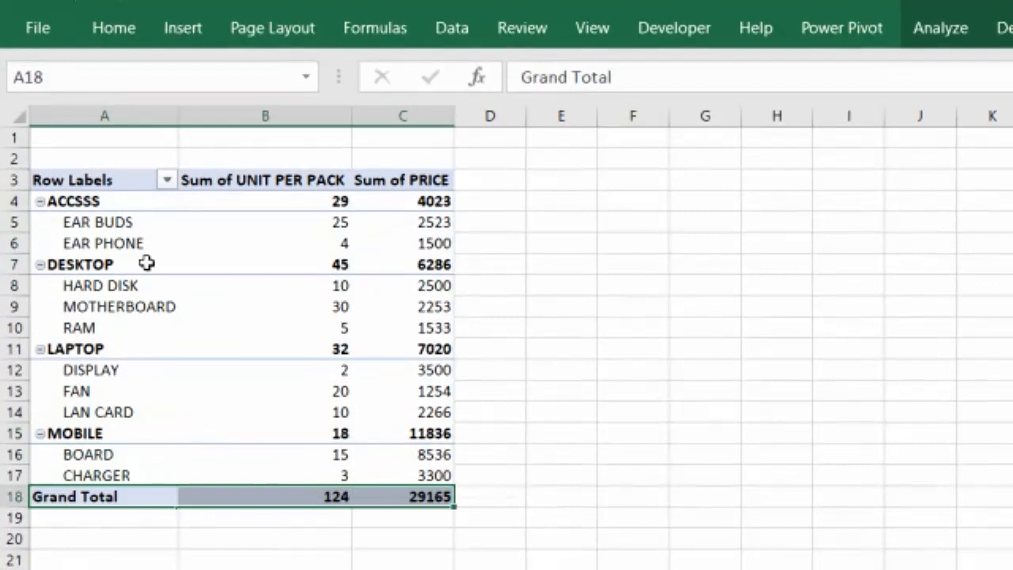
pyautogui.click(147, 236)
pyautogui.click(305, 225)
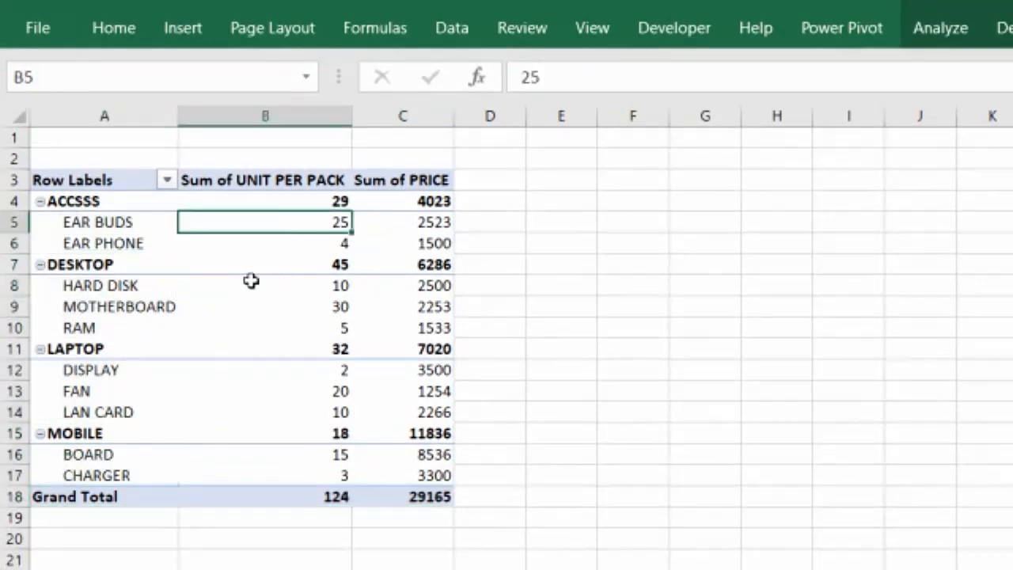
pyautogui.moveTo(251, 281)
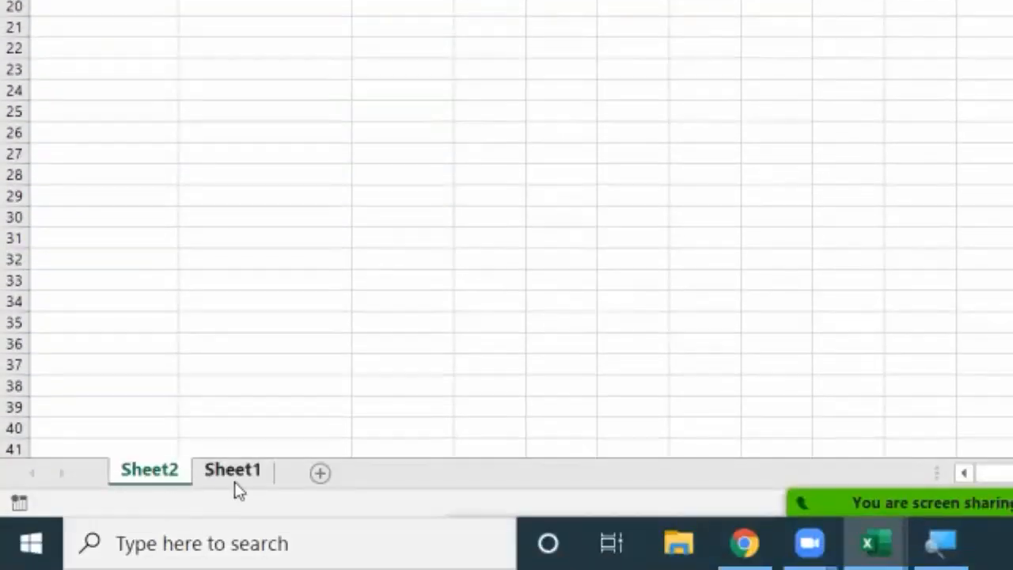
# Create a PivotTable from the range Sheet1!$A$1:$F$11 on a new worksheet
pyautogui.click(238, 489)
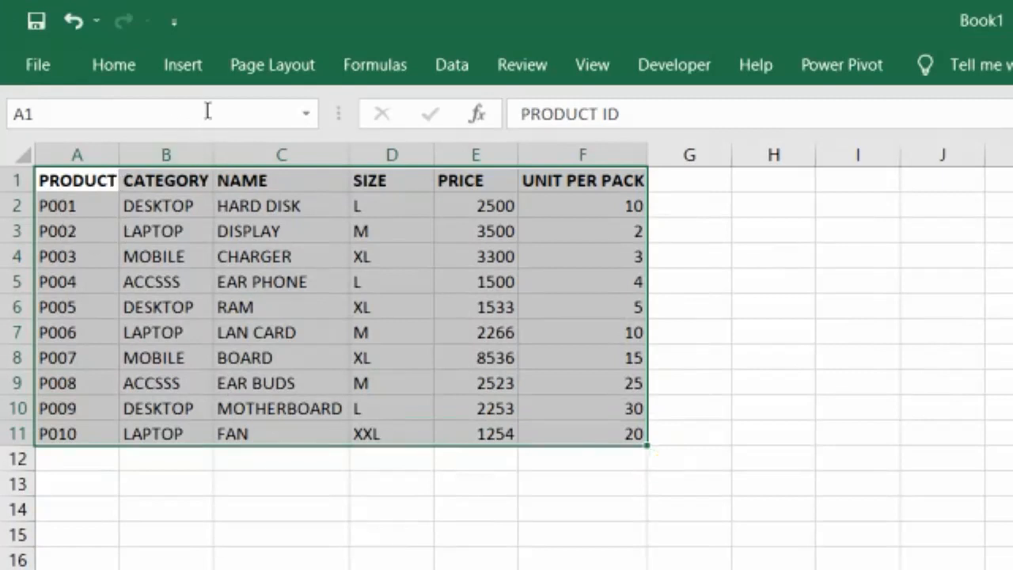
pyautogui.click(193, 73)
pyautogui.click(68, 146)
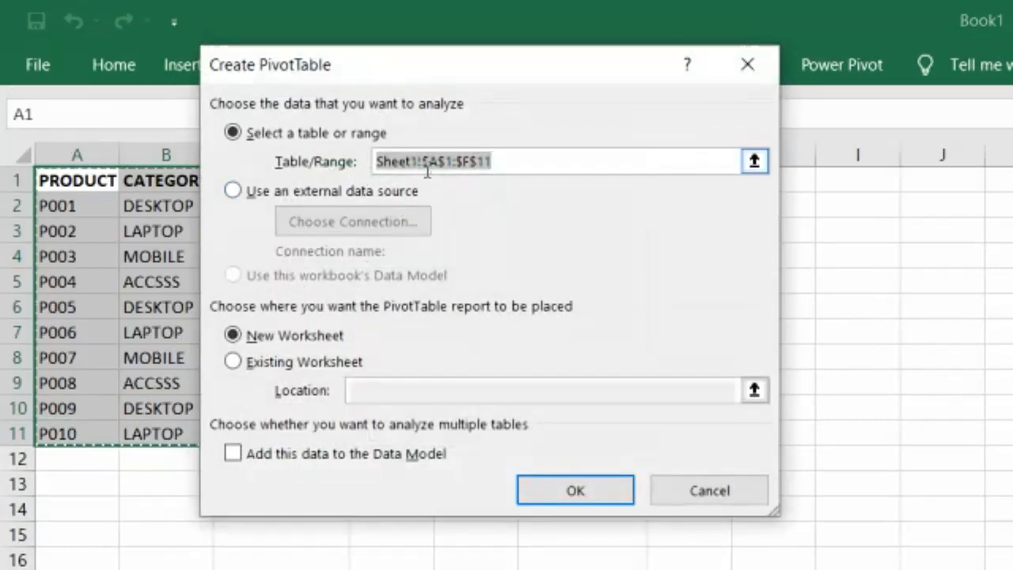
pyautogui.click(277, 338)
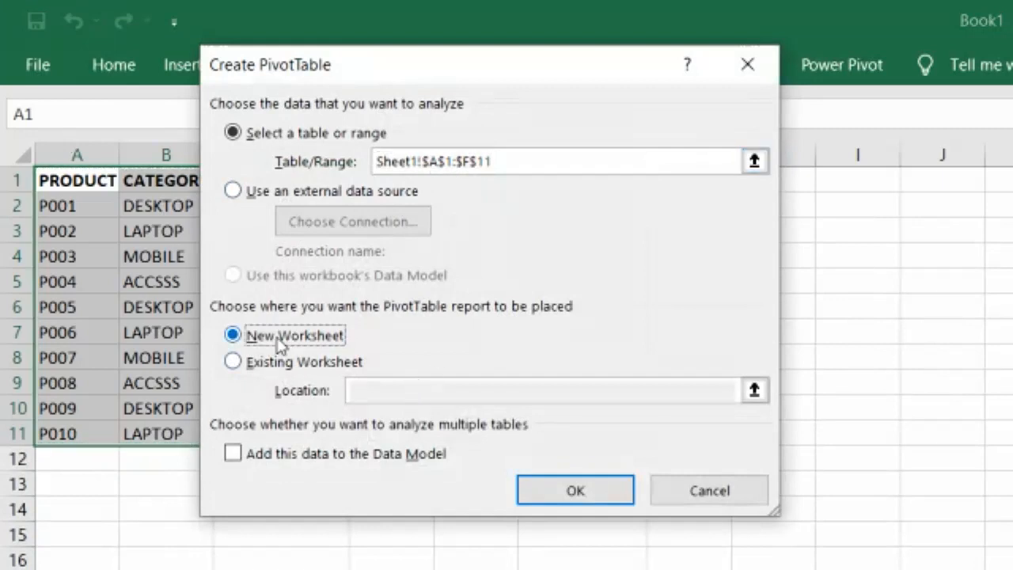
pyautogui.click(568, 488)
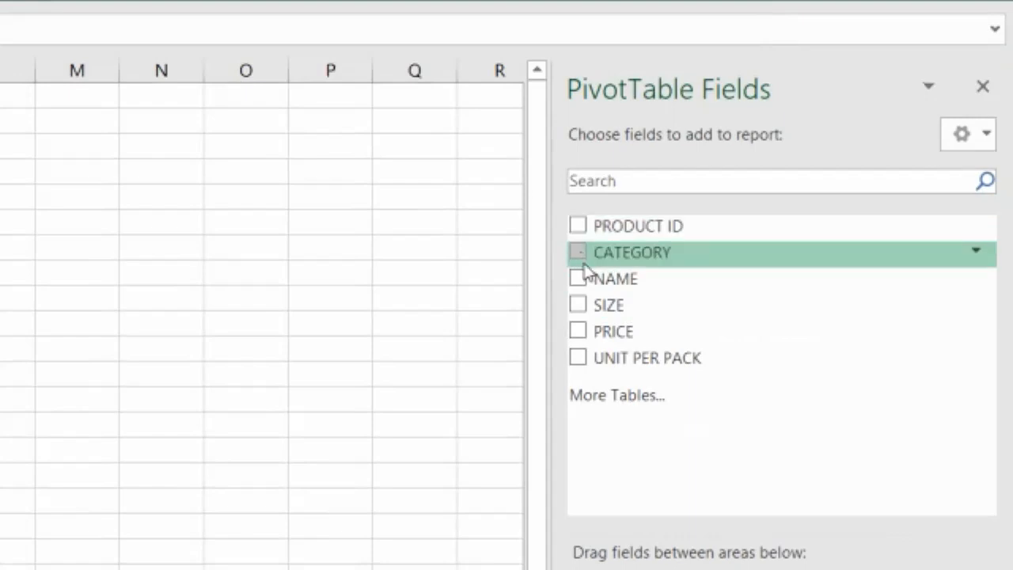
# Add the CATEGORY, NAME, UNIT PER PACK and PRICE fields to the new PivotTable
pyautogui.click(578, 255)
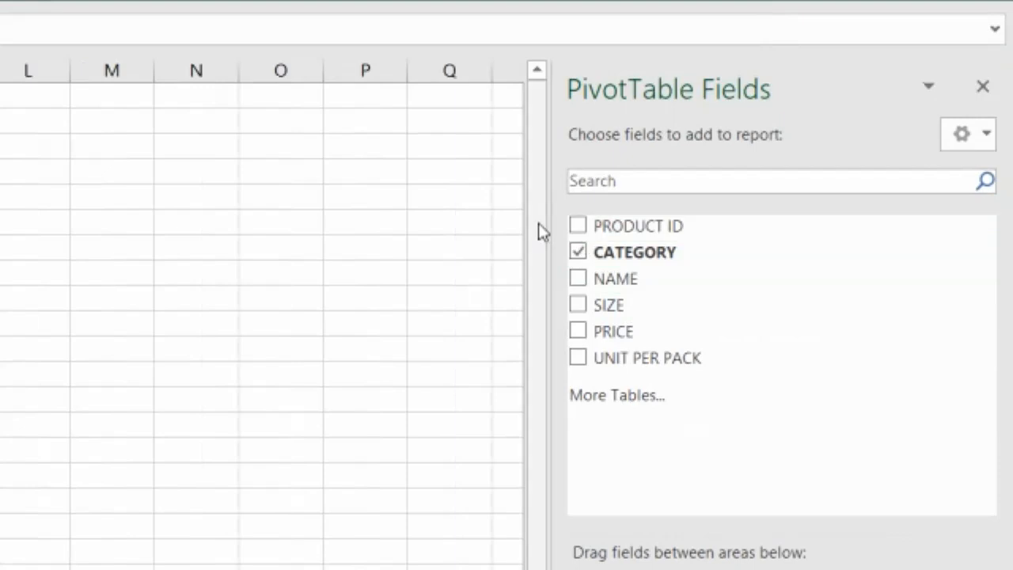
pyautogui.click(579, 280)
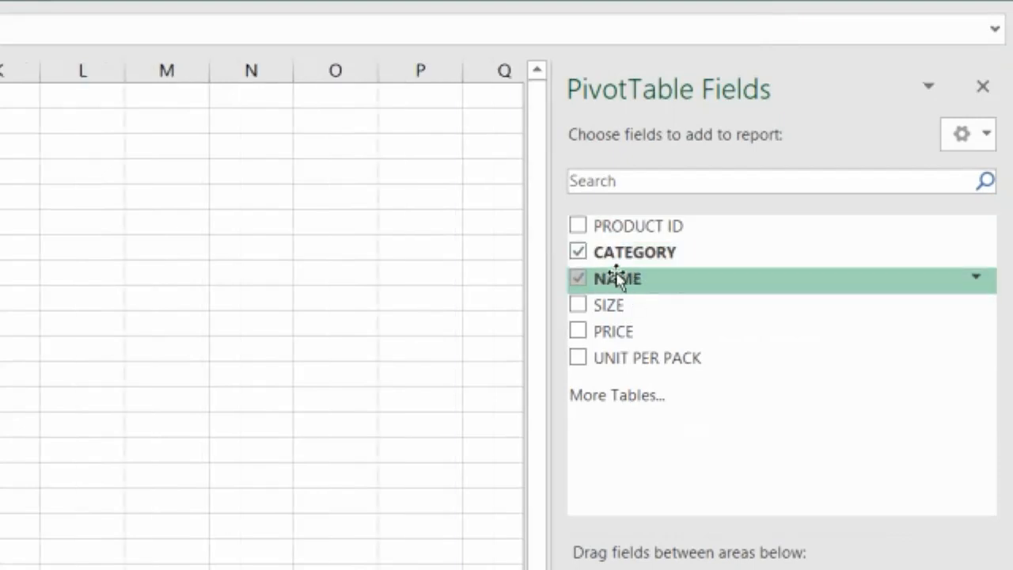
pyautogui.click(577, 358)
pyautogui.click(576, 333)
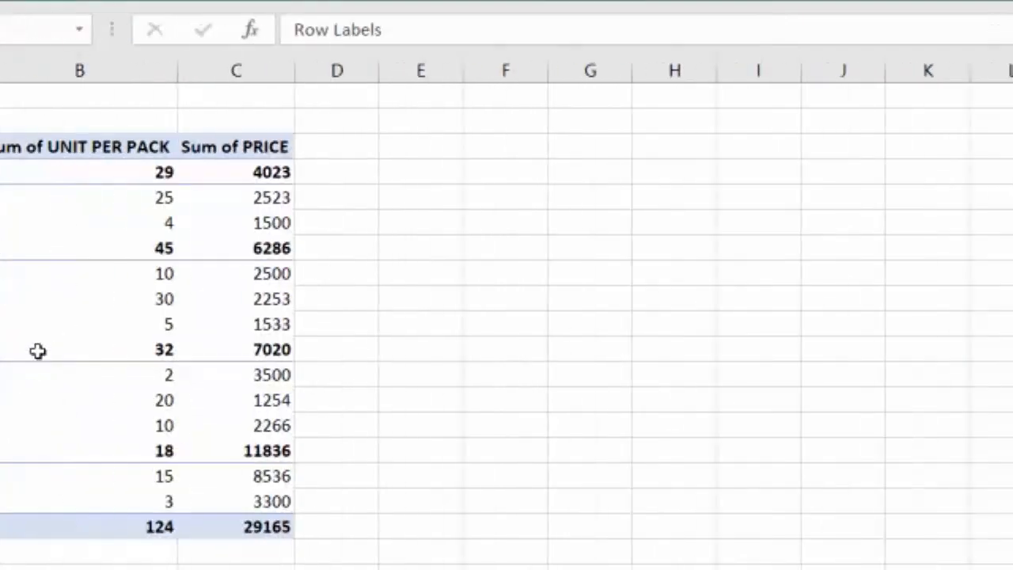
# Examine the new PivotTable's category subtotals and per-item unit and price values
pyautogui.click(107, 172)
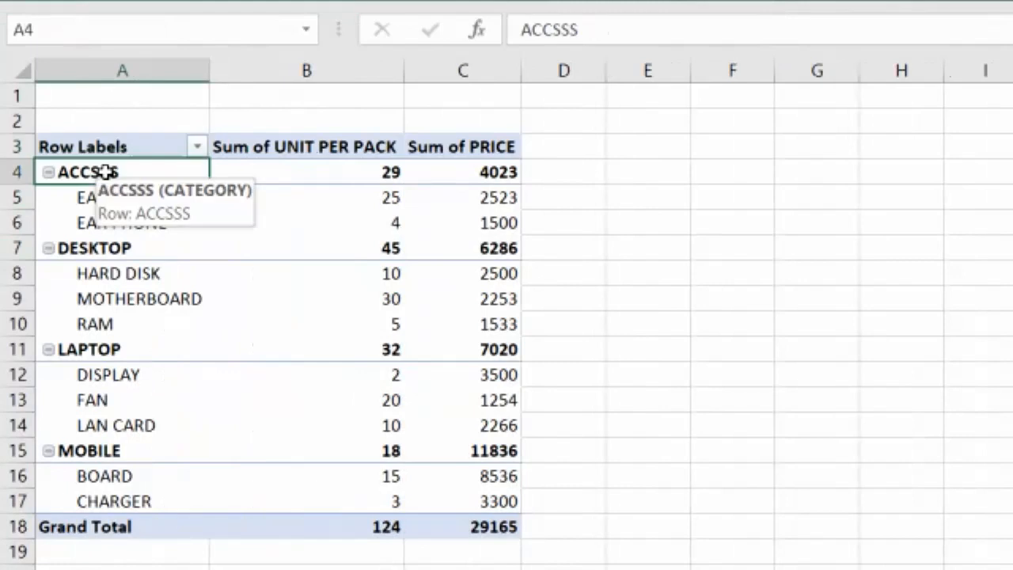
pyautogui.click(375, 176)
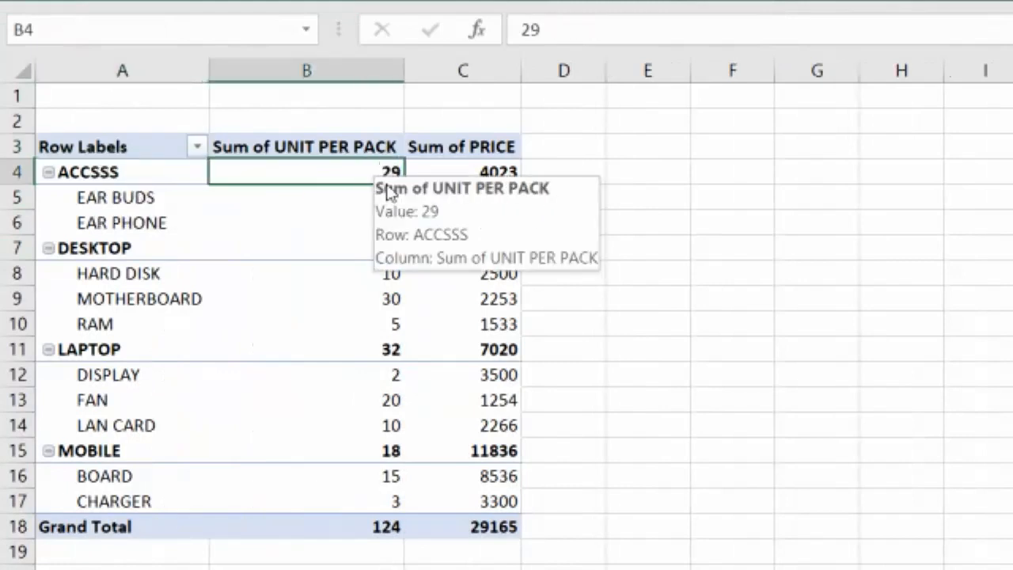
pyautogui.click(481, 171)
pyautogui.moveTo(103, 201); pyautogui.dragTo(105, 209)
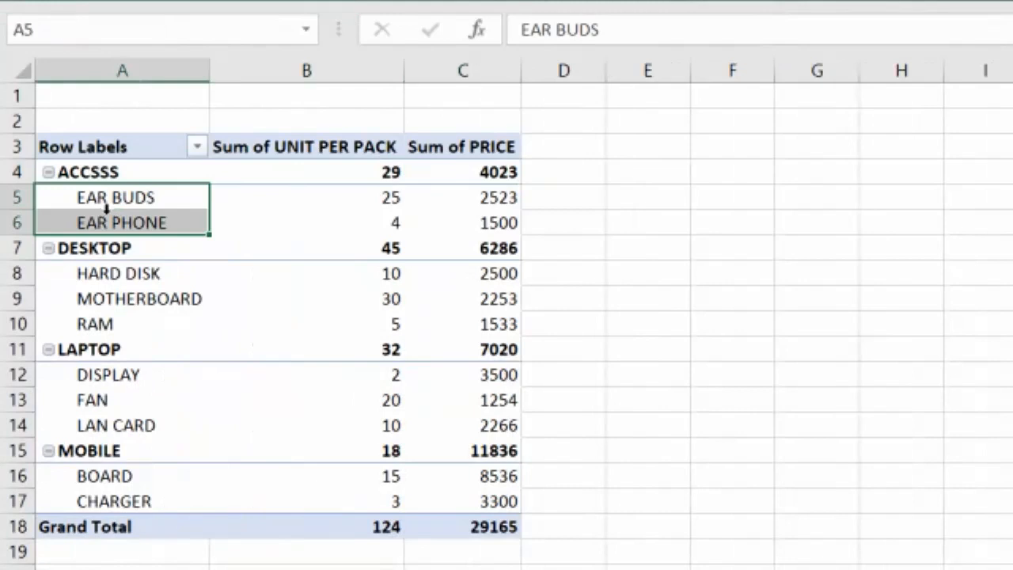
pyautogui.moveTo(364, 198); pyautogui.dragTo(369, 219)
pyautogui.moveTo(518, 197); pyautogui.dragTo(507, 227)
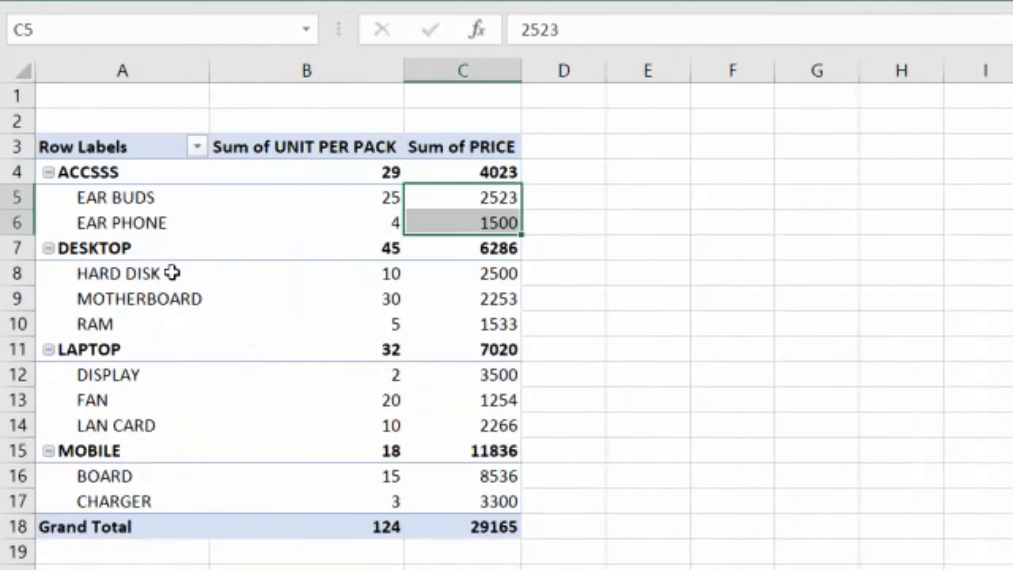
pyautogui.moveTo(96, 275); pyautogui.dragTo(99, 302)
pyautogui.scroll(-1, 91, 412)
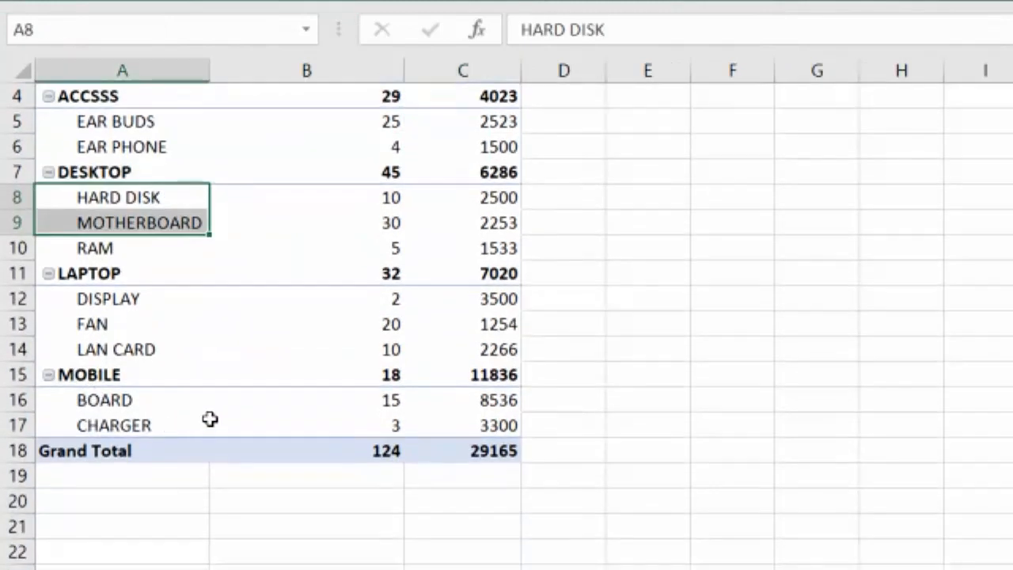
pyautogui.scroll(1, 211, 421)
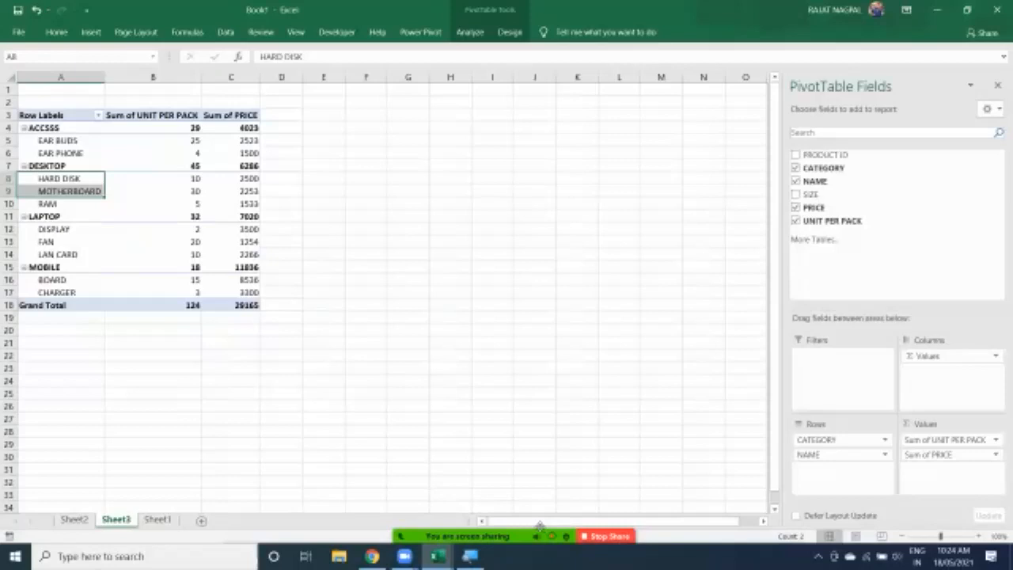
pyautogui.click(459, 526)
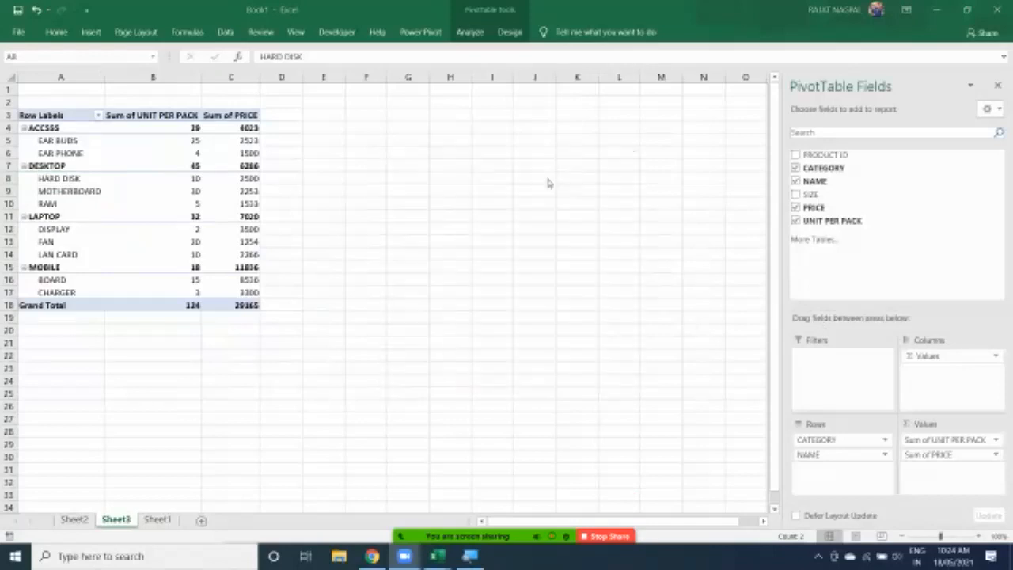
pyautogui.press('XF86AudioRaiseVolume')
pyautogui.press('XF86AudioRaiseVolume')
pyautogui.press('XF86AudioRaiseVolume')
pyautogui.press('XF86AudioRaiseVolume')
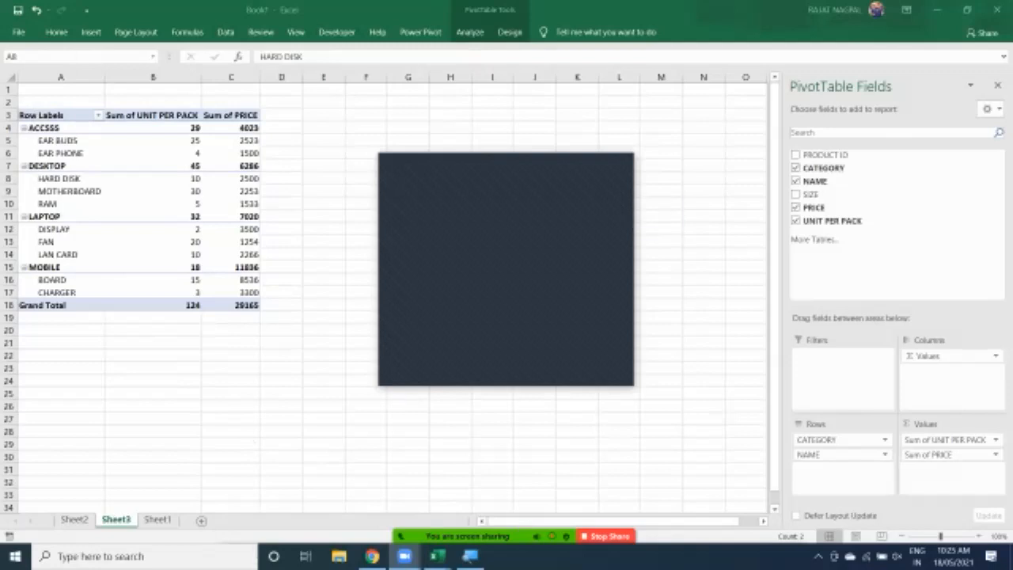
pyautogui.press('XF86AudioLowerVolume')
pyautogui.press('XF86AudioLowerVolume')
pyautogui.press('XF86AudioLowerVolume')
pyautogui.press('XF86AudioLowerVolume')
pyautogui.press('XF86AudioLowerVolume')
pyautogui.press('XF86AudioLowerVolume')
pyautogui.press('XF86AudioLowerVolume')
pyautogui.press('XF86AudioLowerVolume')
pyautogui.press('XF86AudioLowerVolume')
pyautogui.press('XF86AudioLowerVolume')
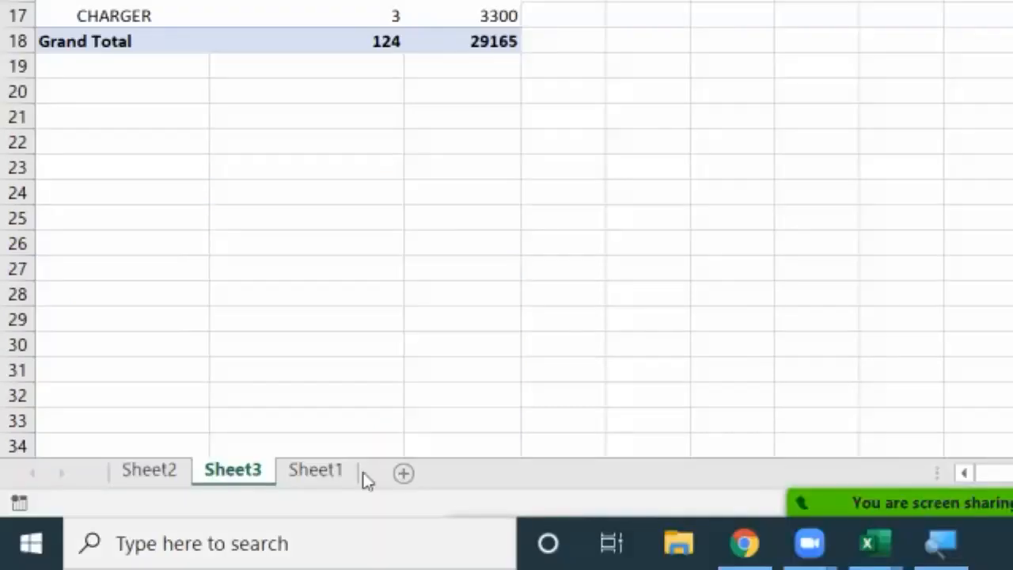
# Change the HARD DISK price in the source data on Sheet1 to 3500
pyautogui.click(324, 478)
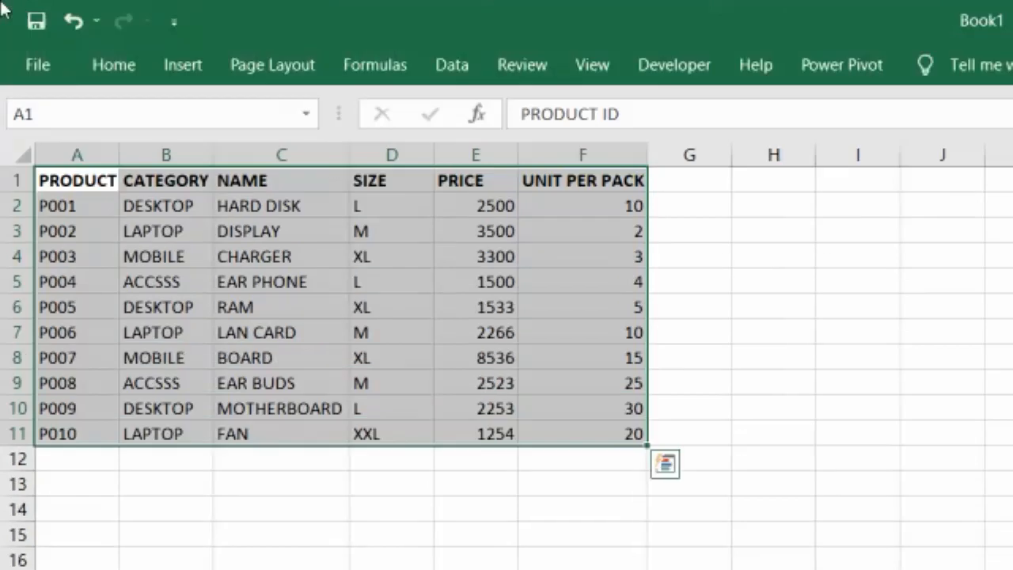
pyautogui.click(170, 203)
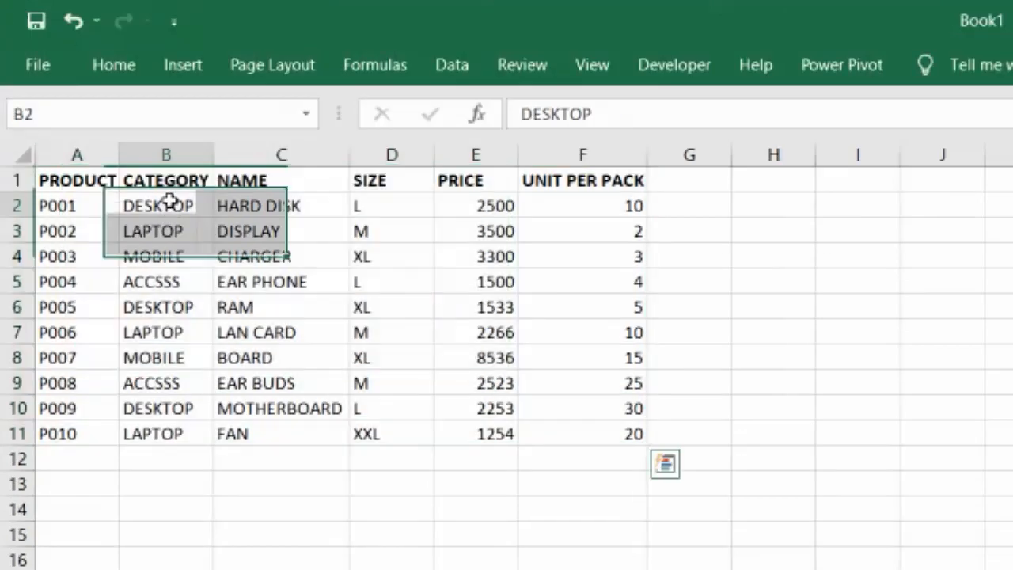
pyautogui.click(335, 204)
pyautogui.click(504, 205)
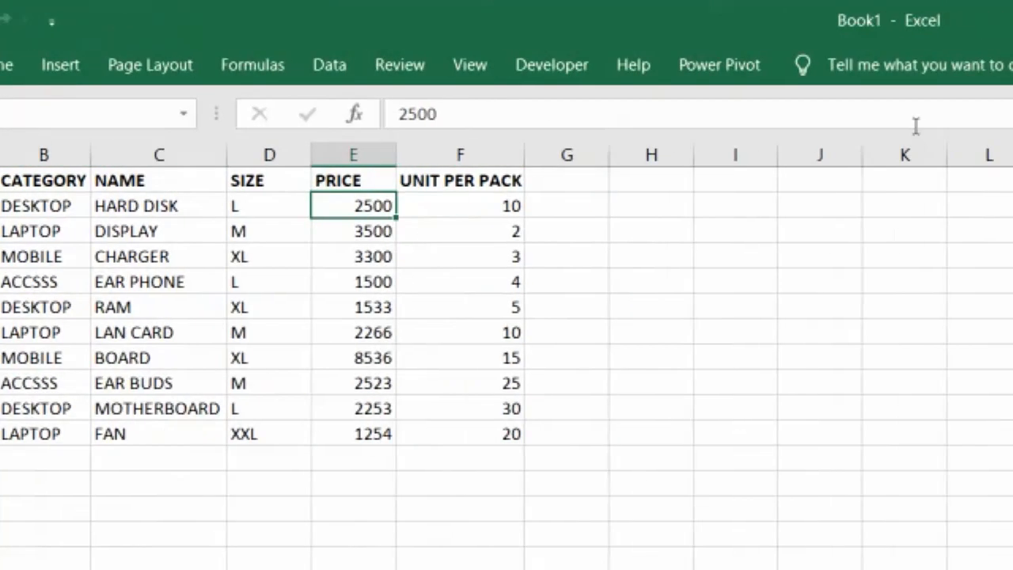
pyautogui.write('3500')
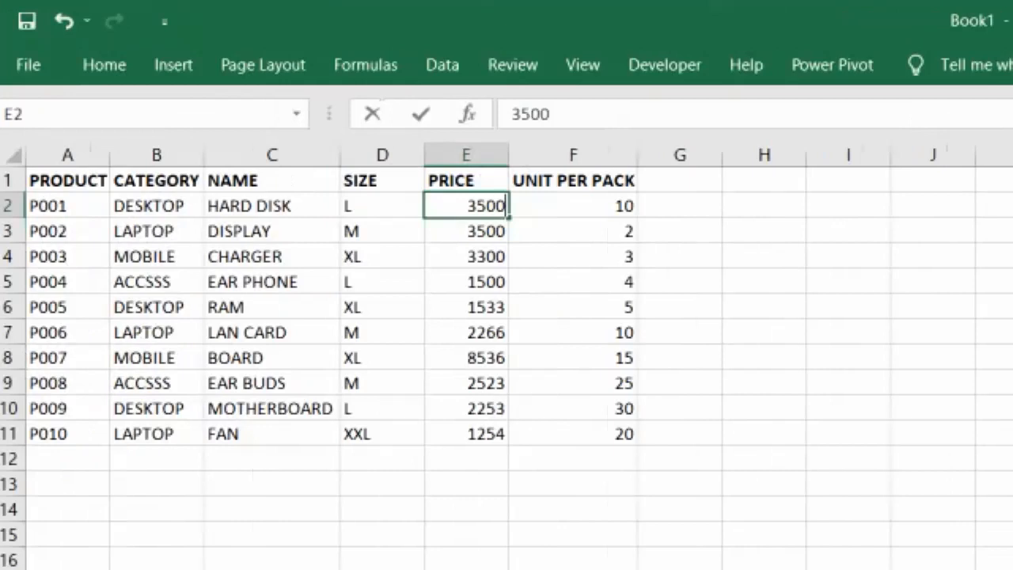
pyautogui.press('Return')
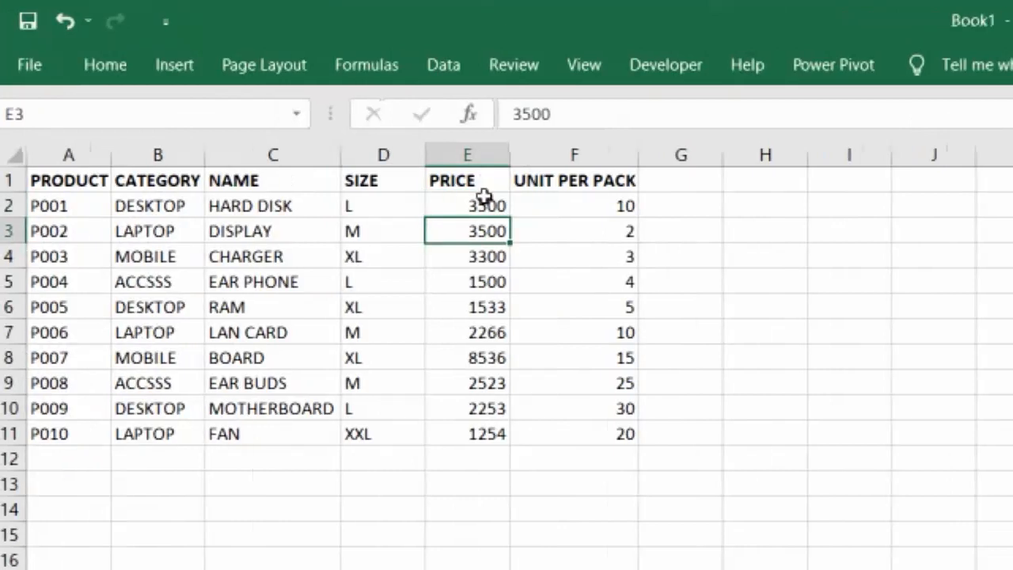
pyautogui.click(118, 204)
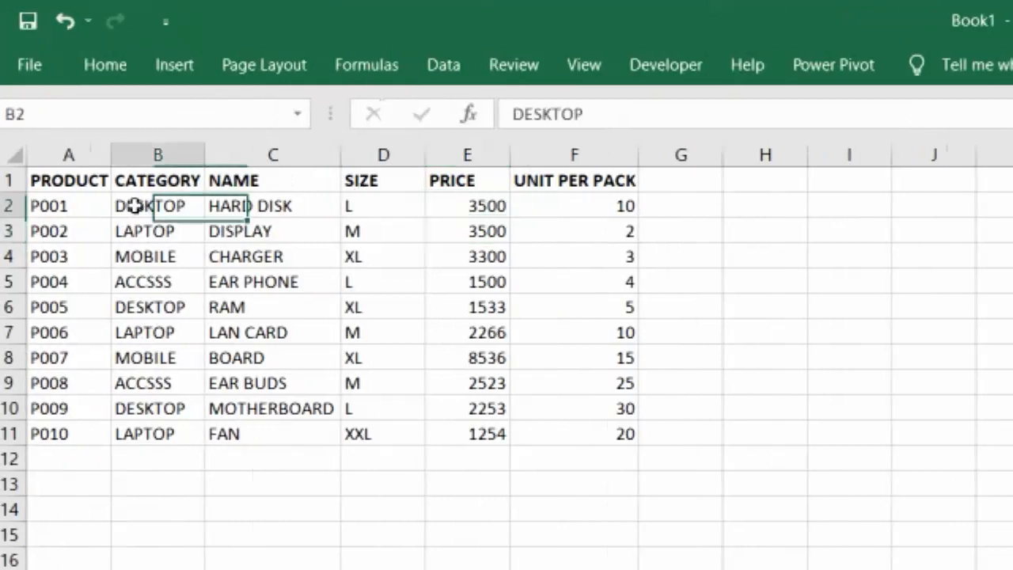
pyautogui.click(298, 209)
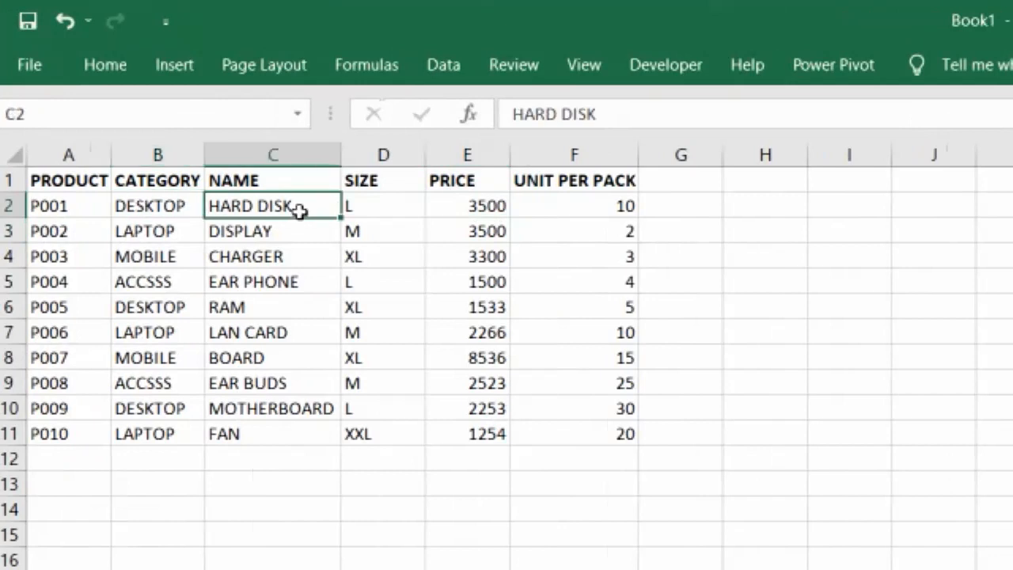
pyautogui.click(492, 207)
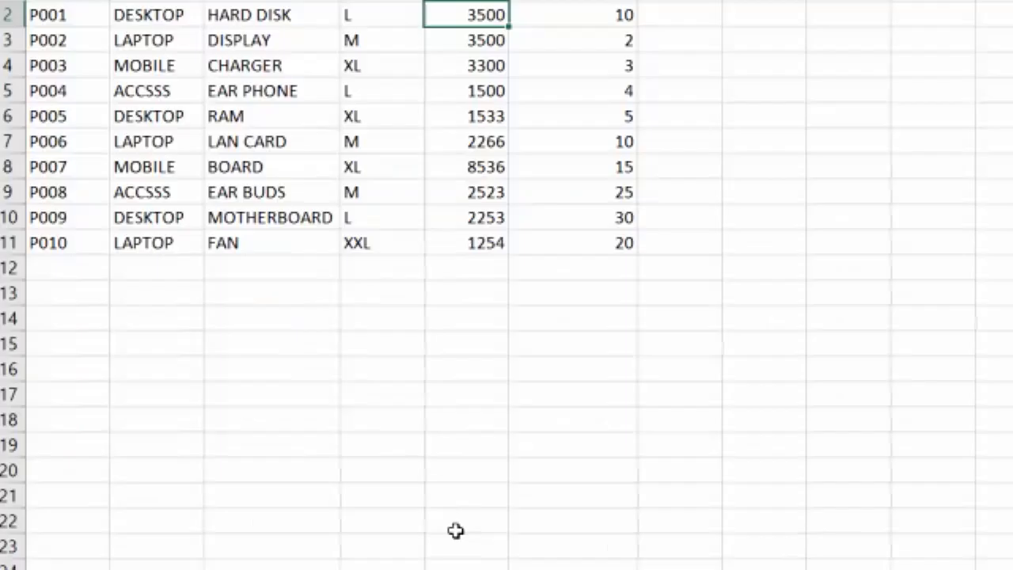
# Return to the PivotTable sheet and refresh all PivotTable data
pyautogui.click(223, 475)
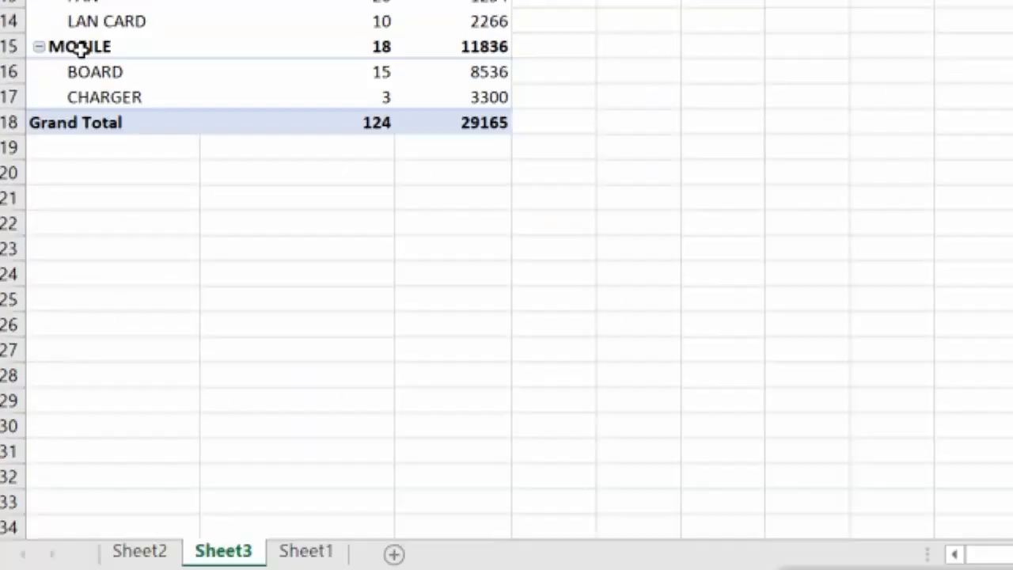
pyautogui.click(113, 207)
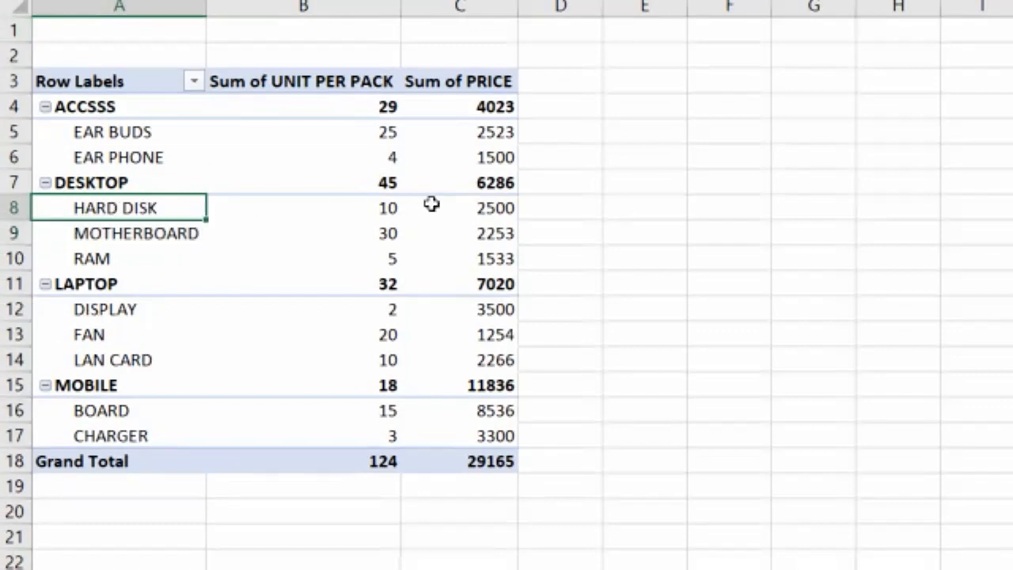
pyautogui.click(495, 209)
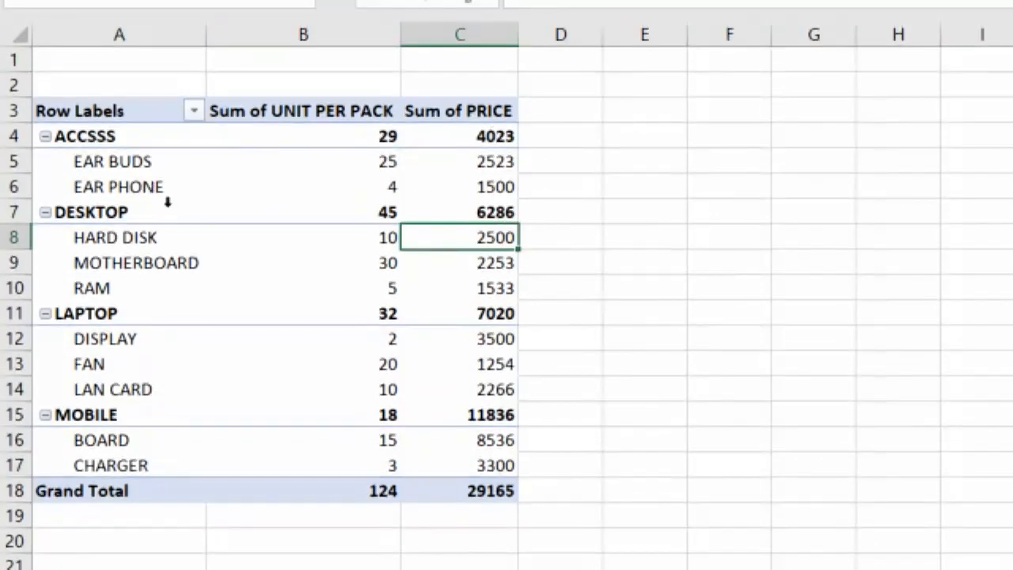
pyautogui.click(106, 163)
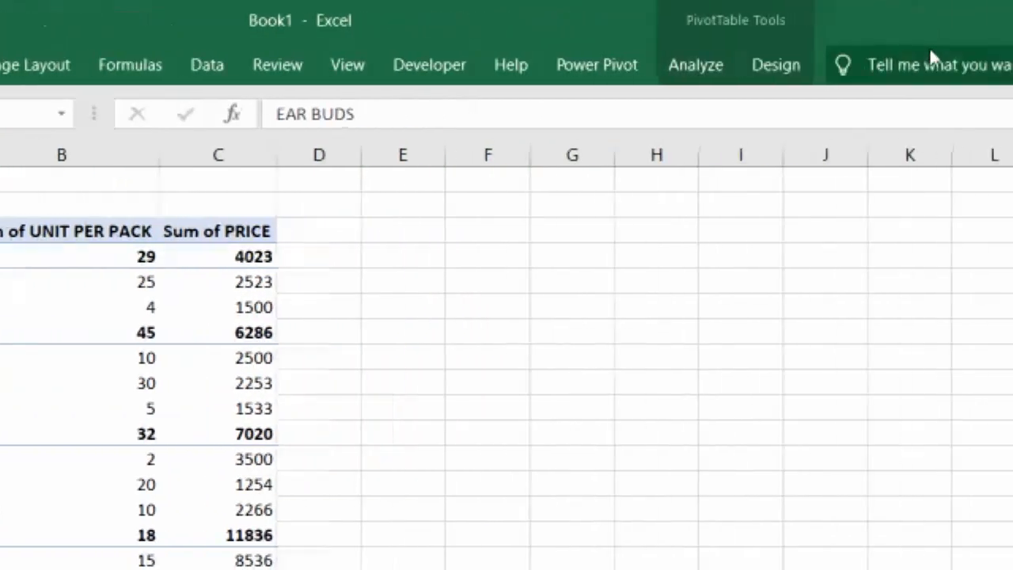
pyautogui.click(661, 78)
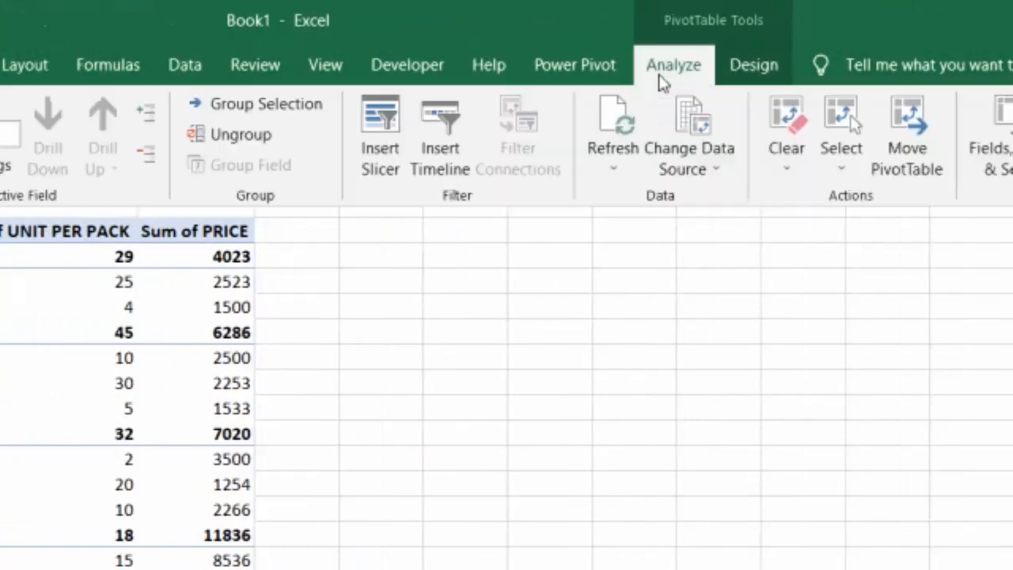
pyautogui.click(609, 182)
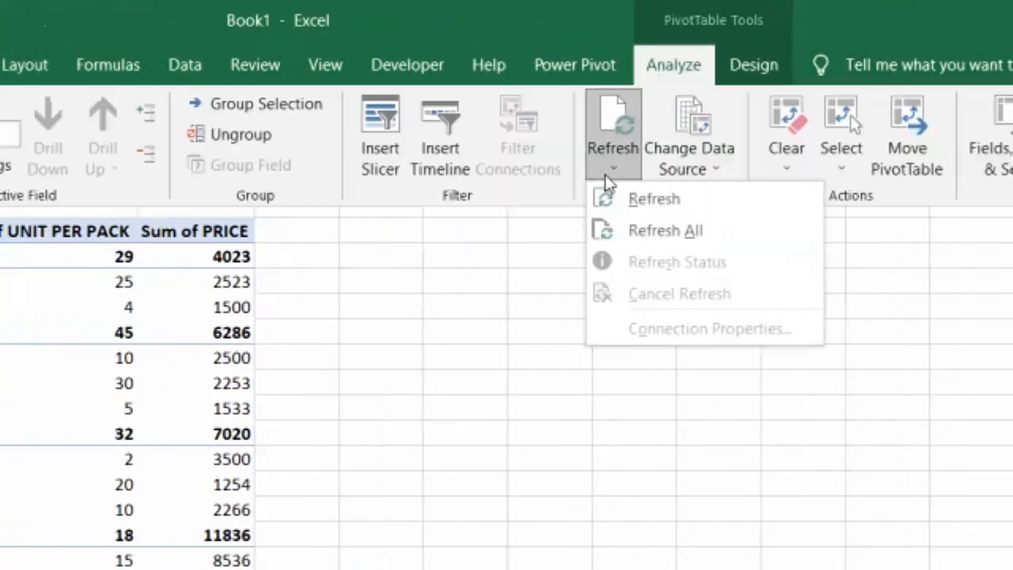
pyautogui.click(665, 231)
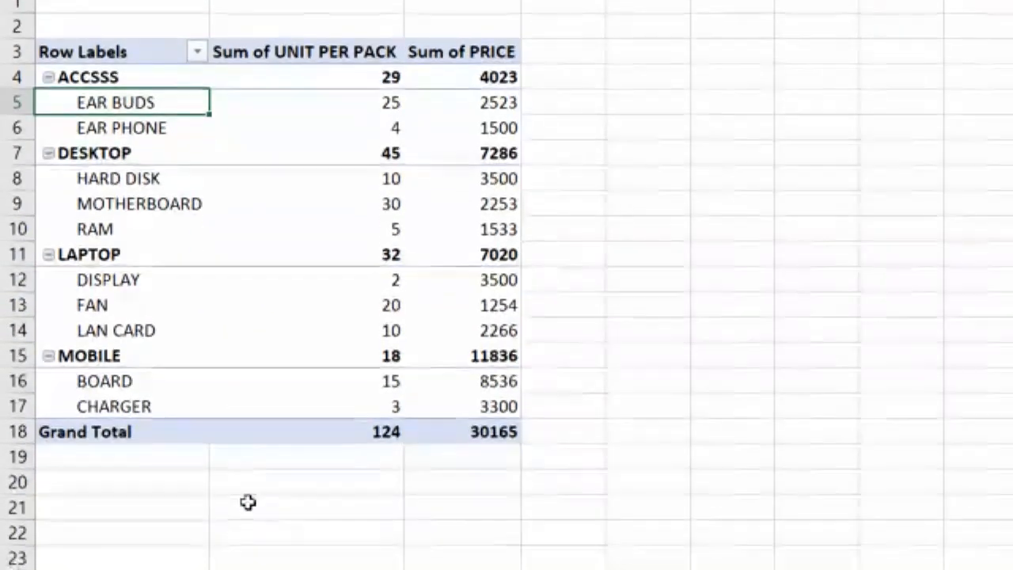
# Select a value cell in the PivotTable and refresh all PivotTable data again
pyautogui.moveTo(140, 177); pyautogui.dragTo(475, 158)
pyautogui.click(507, 184)
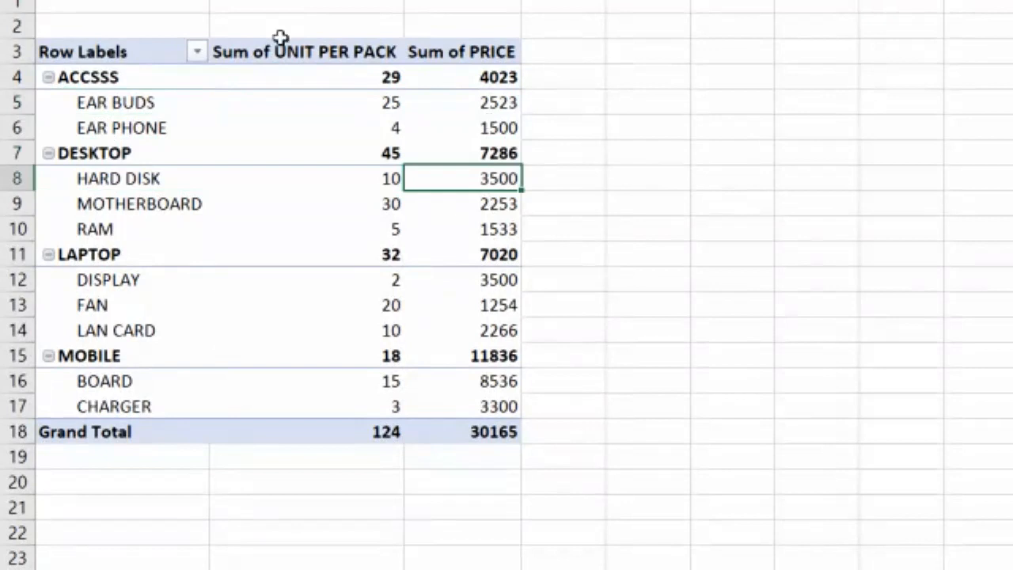
pyautogui.click(292, 97)
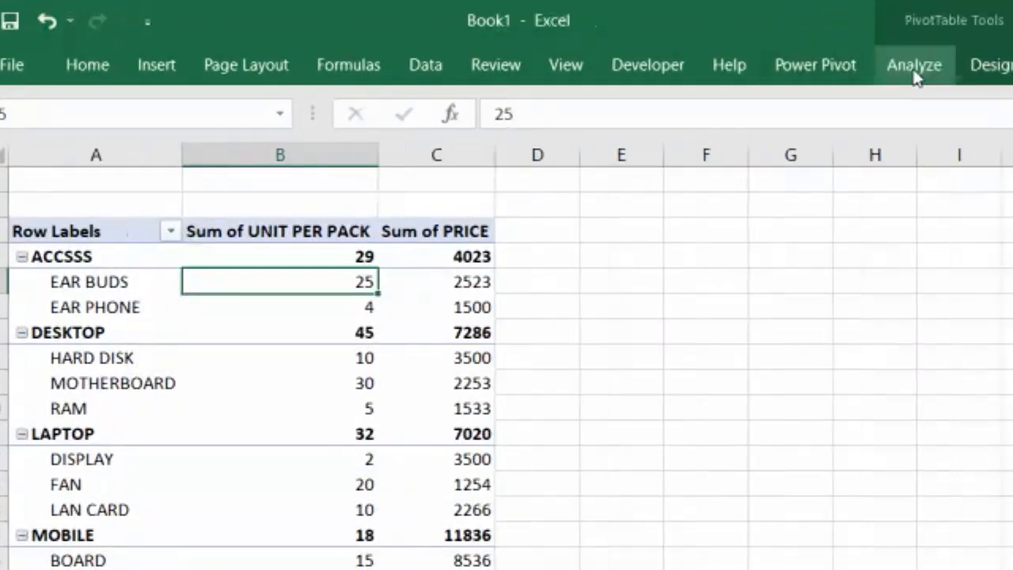
pyautogui.click(915, 68)
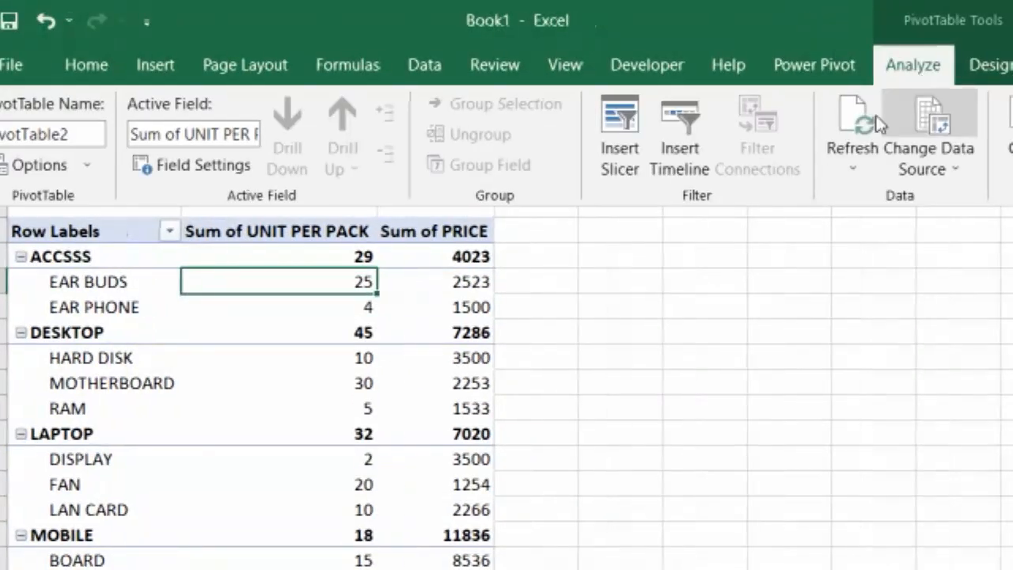
pyautogui.click(853, 168)
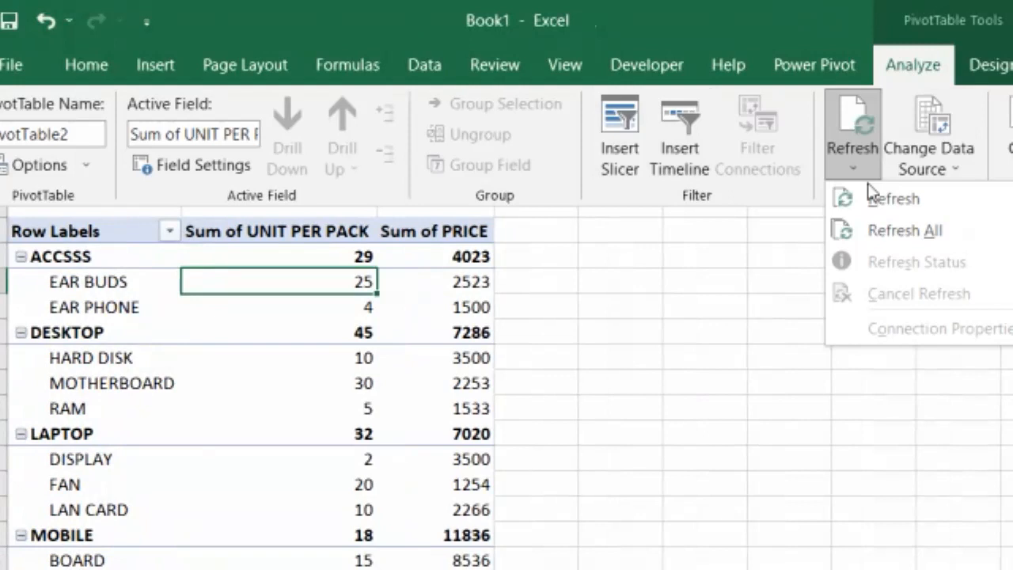
pyautogui.click(882, 231)
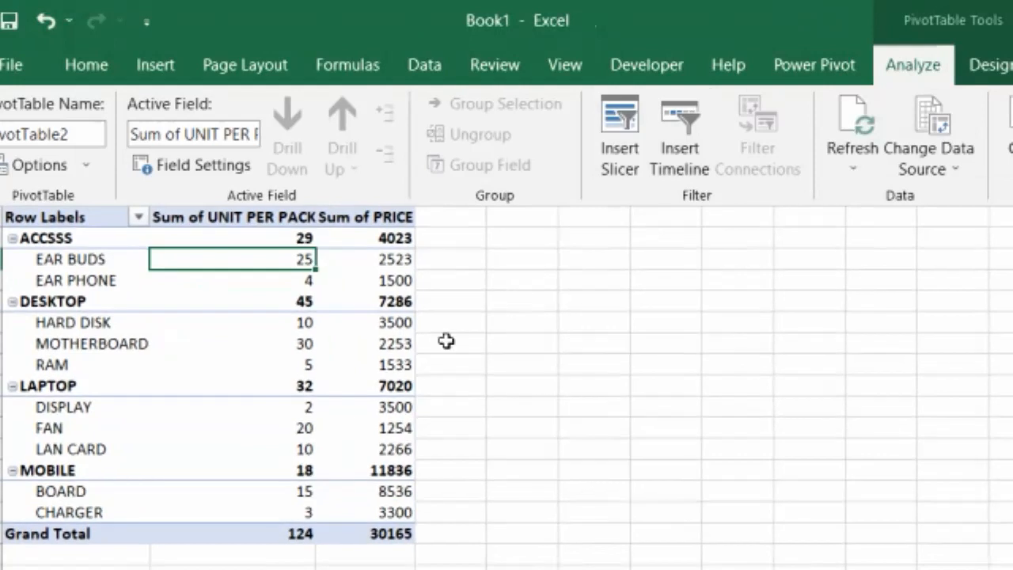
# Examine the PivotTable's units-per-pack and price values for each category and item
pyautogui.click(767, 317)
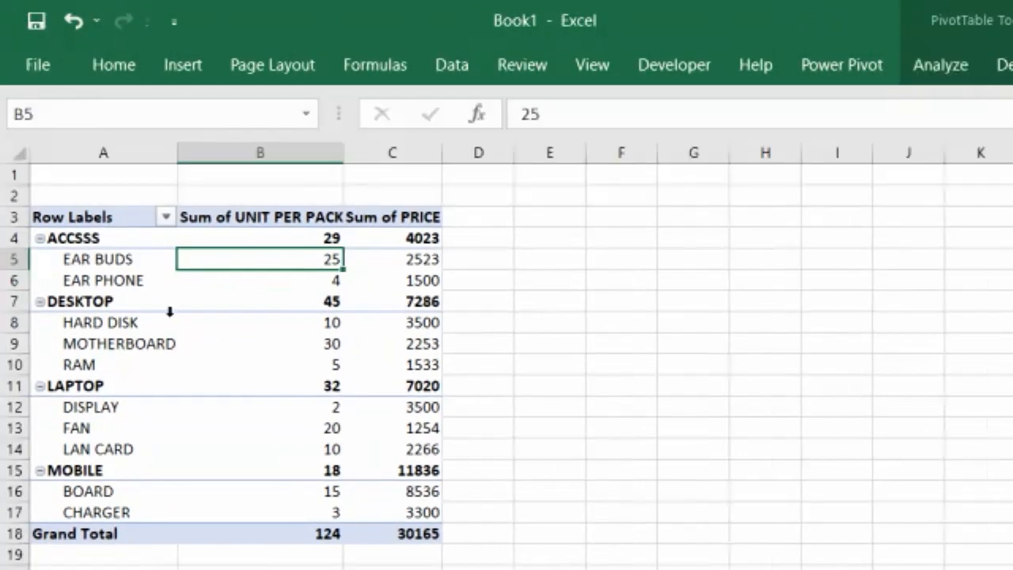
pyautogui.click(231, 209)
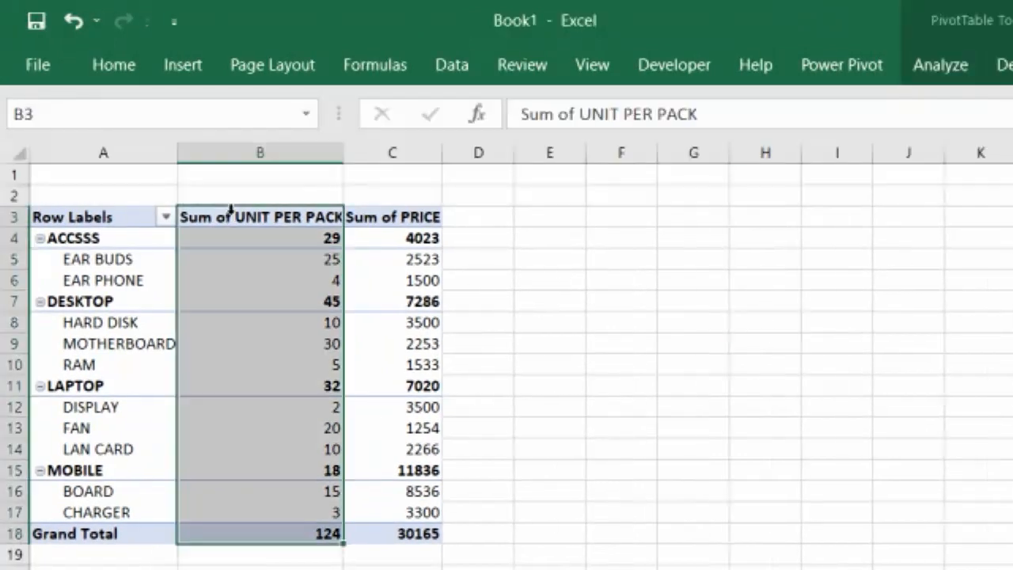
pyautogui.click(379, 231)
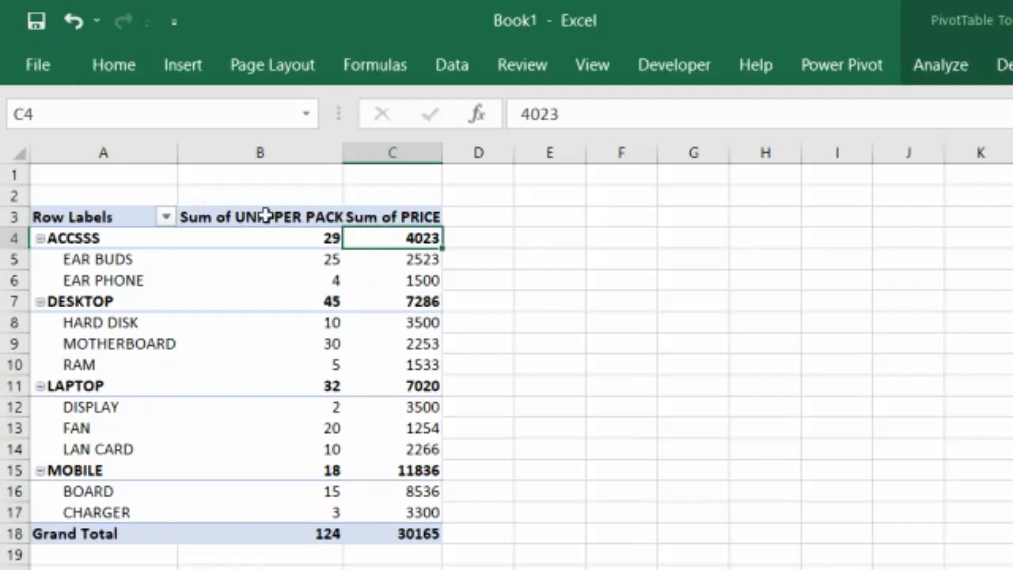
pyautogui.click(266, 216)
pyautogui.moveTo(321, 263); pyautogui.dragTo(323, 275)
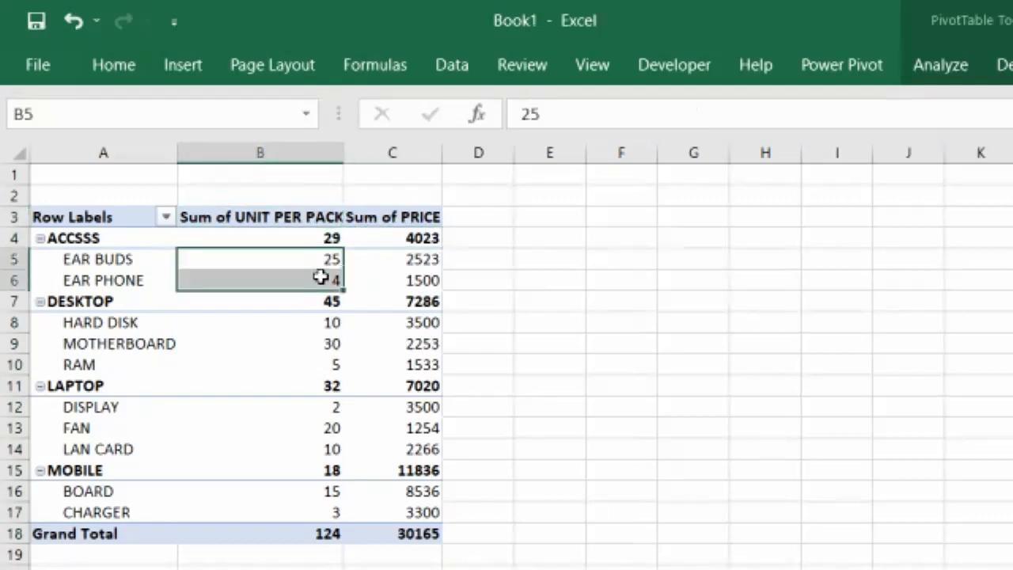
pyautogui.click(269, 231)
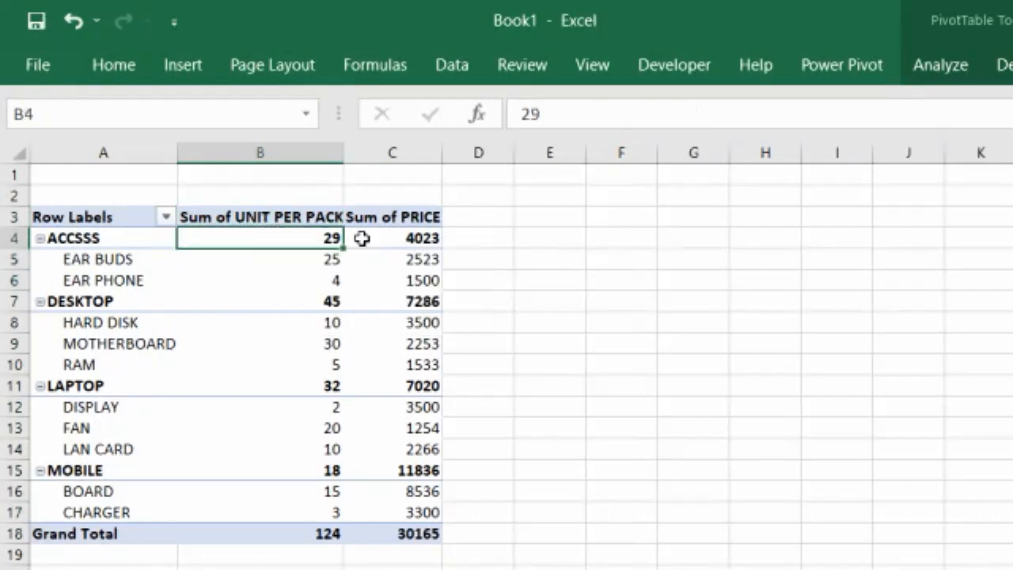
pyautogui.moveTo(414, 262); pyautogui.dragTo(417, 283)
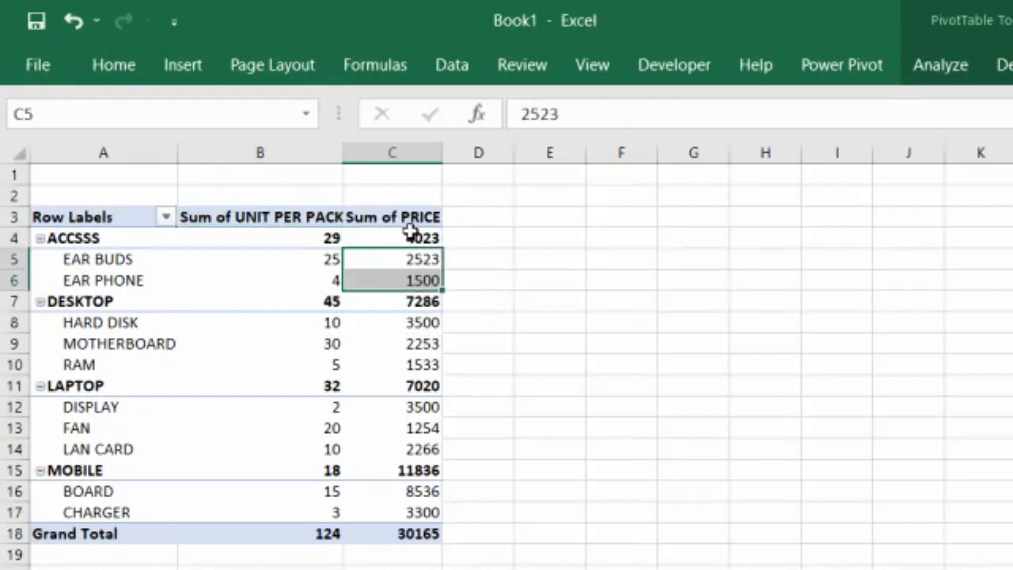
pyautogui.click(412, 236)
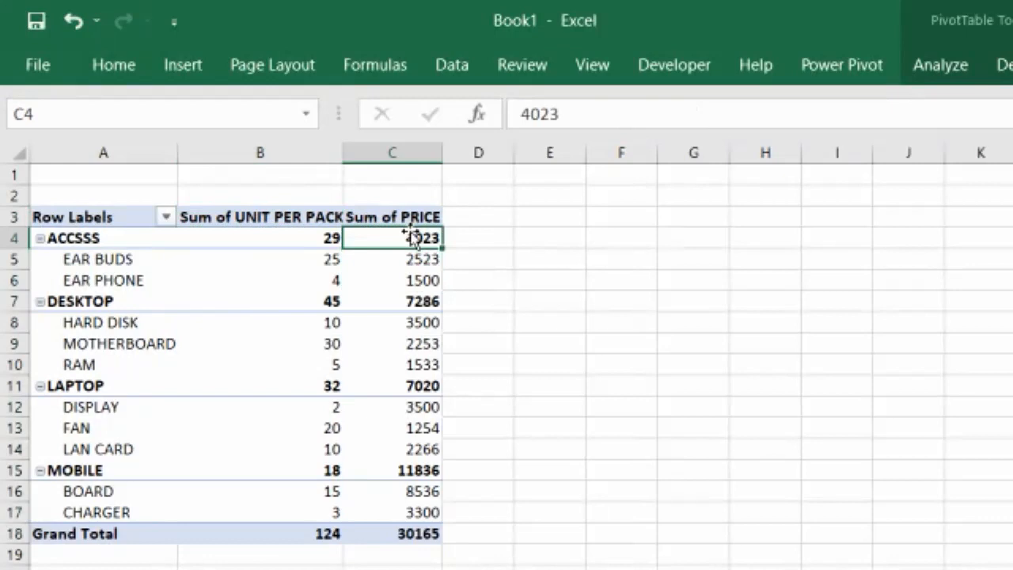
pyautogui.click(222, 238)
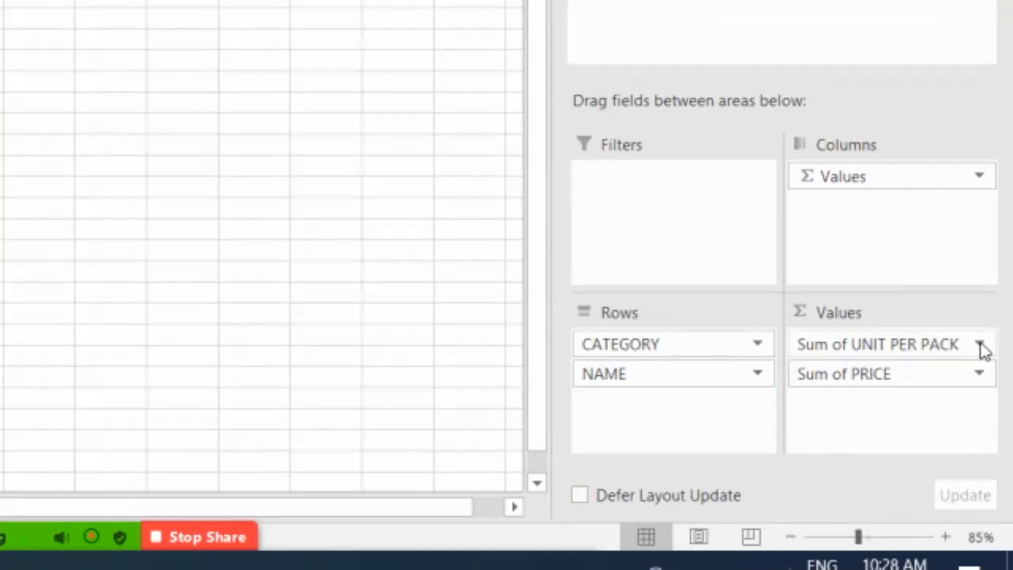
# Change the UNIT PER PACK value field to summarize its data by Product
pyautogui.click(978, 348)
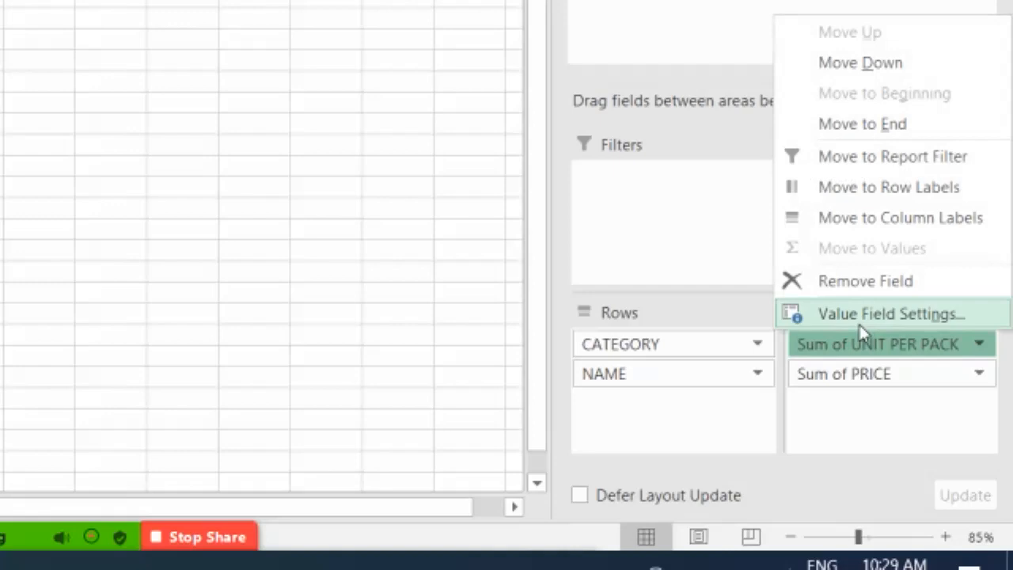
pyautogui.click(860, 324)
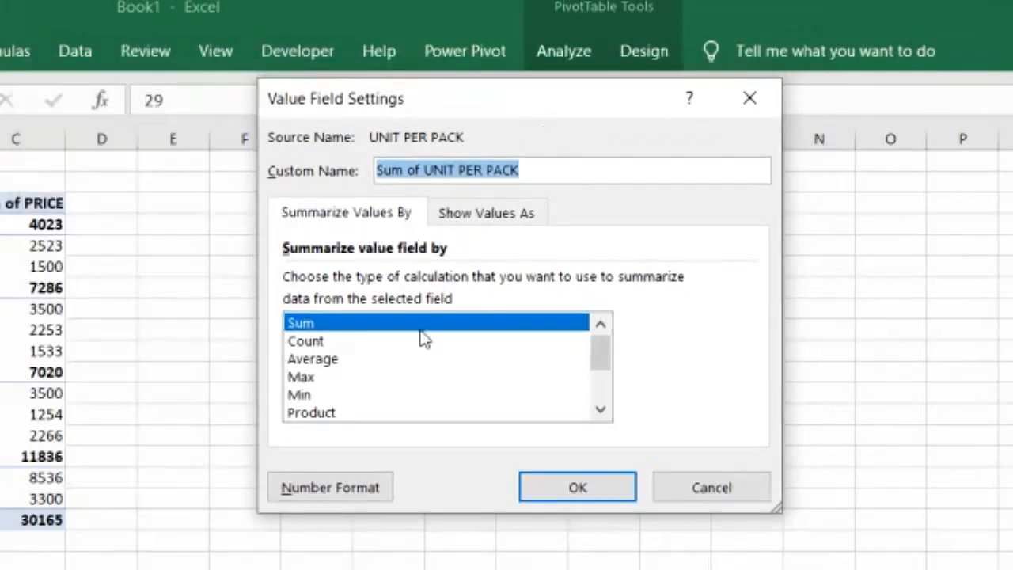
pyautogui.click(308, 324)
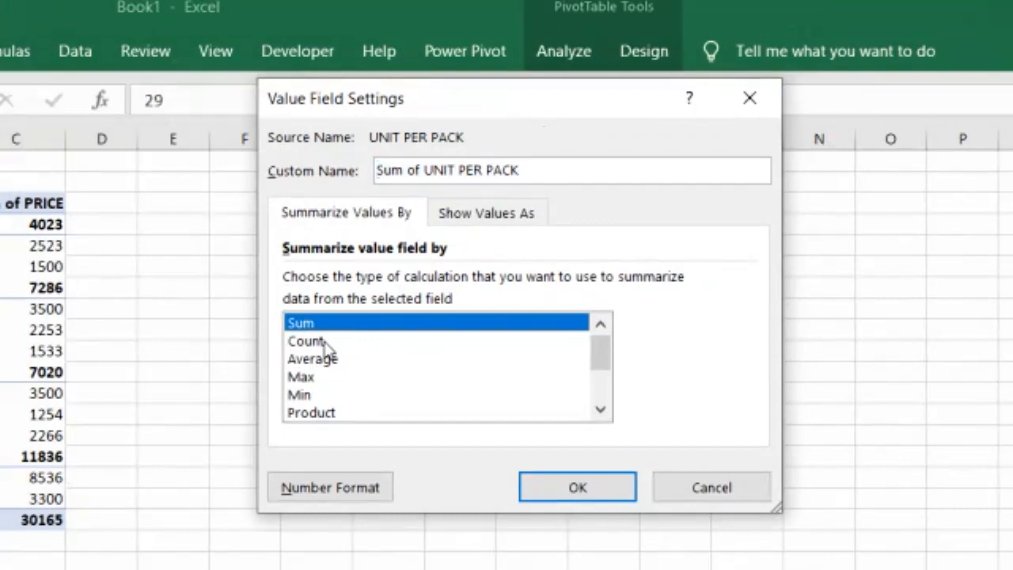
pyautogui.click(320, 342)
pyautogui.click(325, 361)
pyautogui.click(325, 379)
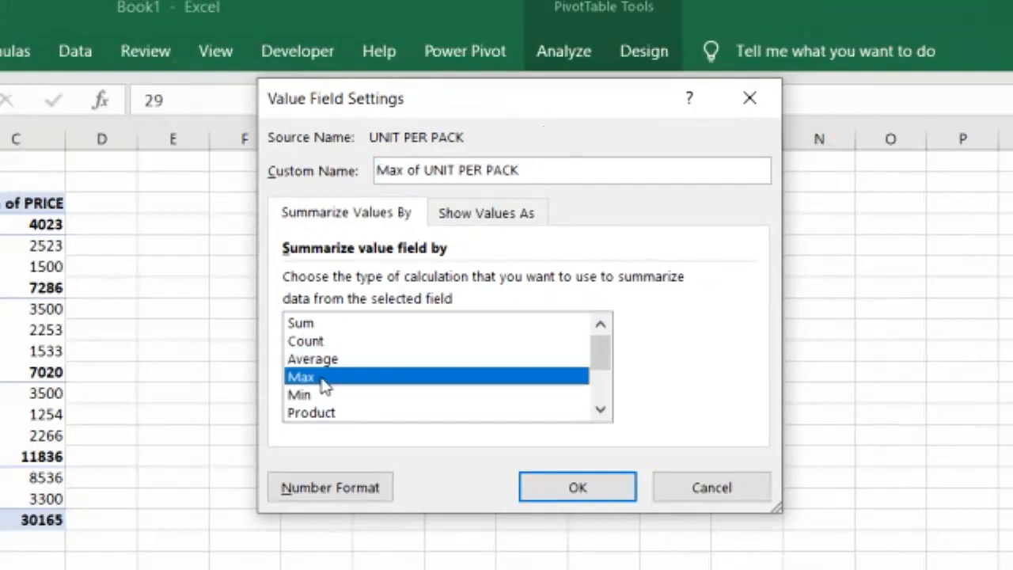
pyautogui.click(324, 395)
pyautogui.click(331, 413)
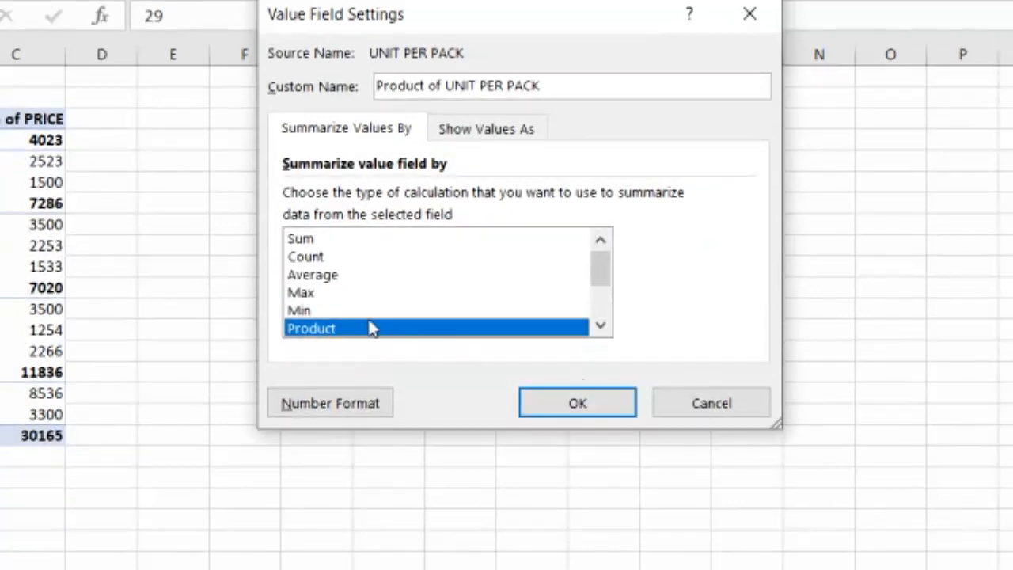
pyautogui.scroll(-1, 372, 331)
pyautogui.scroll(-1, 372, 330)
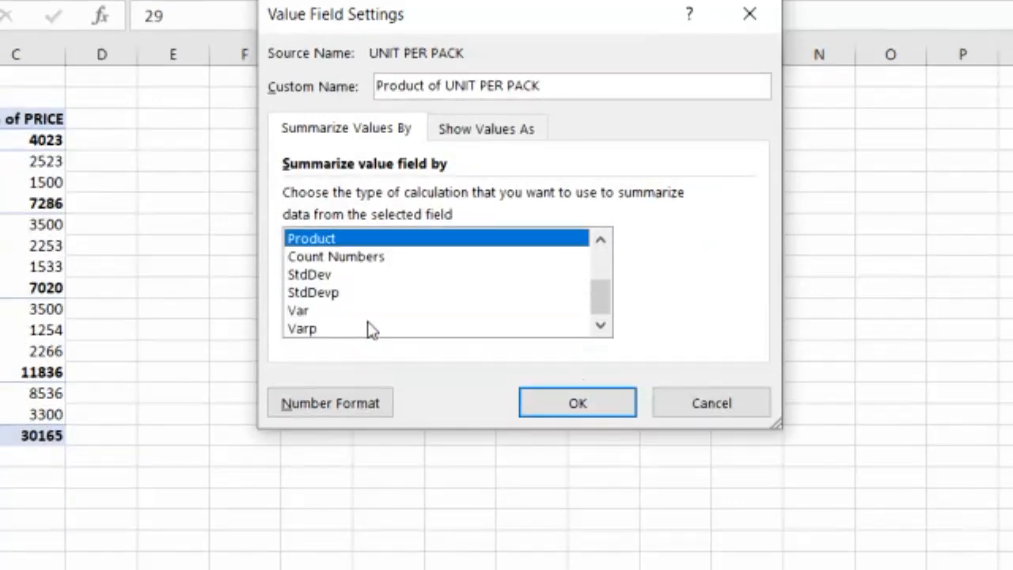
pyautogui.scroll(2, 372, 331)
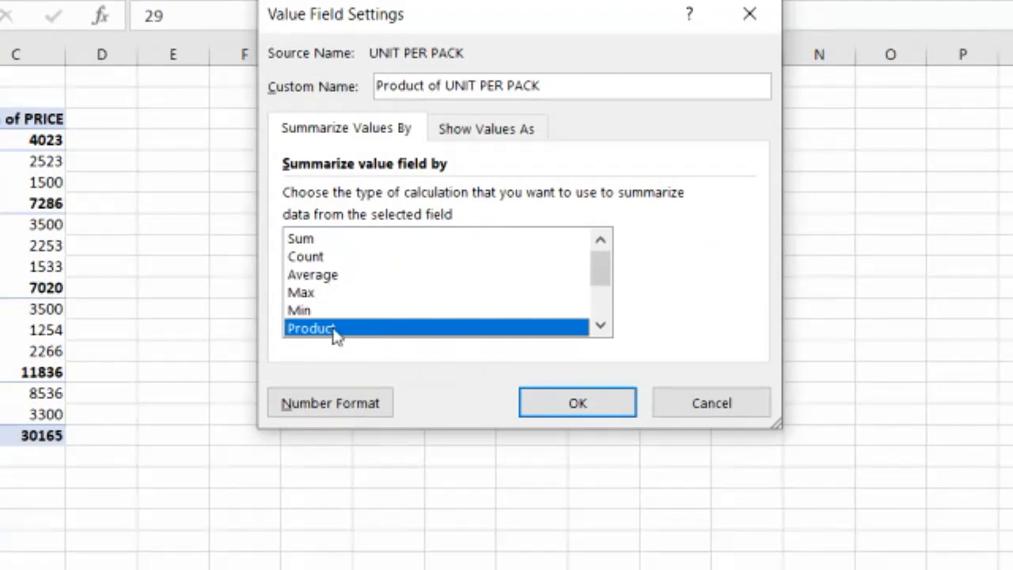
pyautogui.click(556, 406)
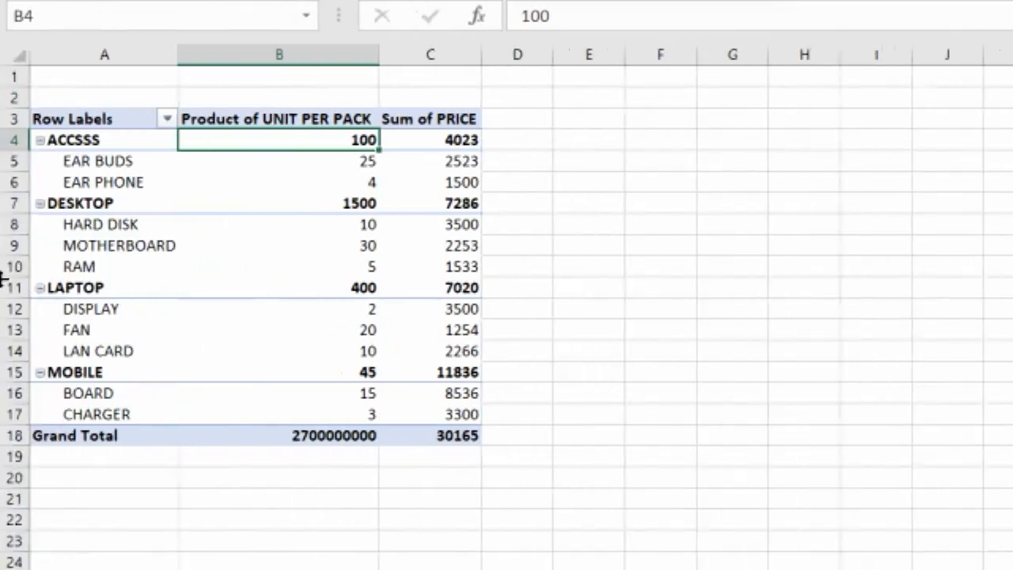
# Examine the Product of UNIT PER PACK values for each category and its items
pyautogui.click(219, 119)
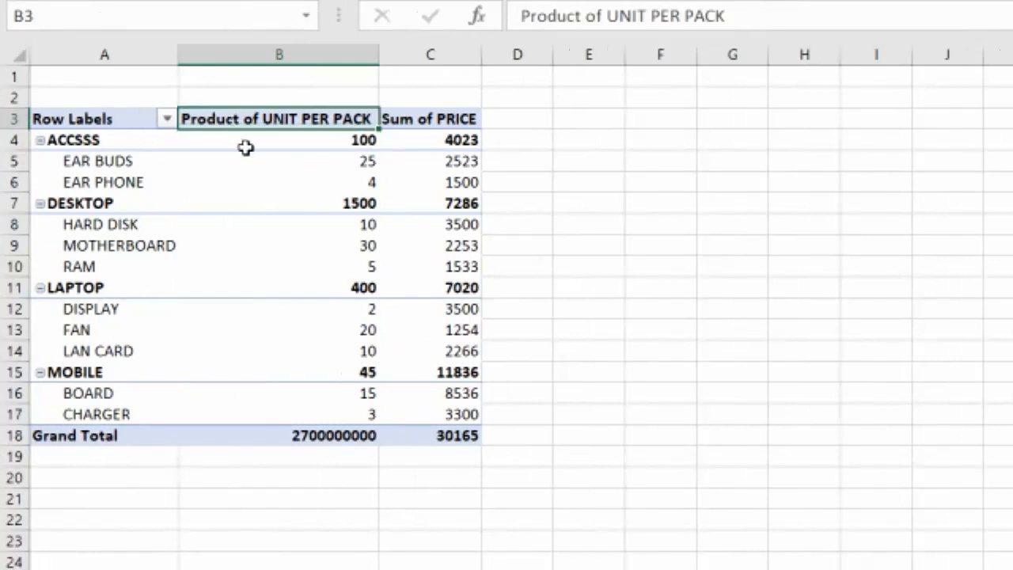
pyautogui.moveTo(327, 144)
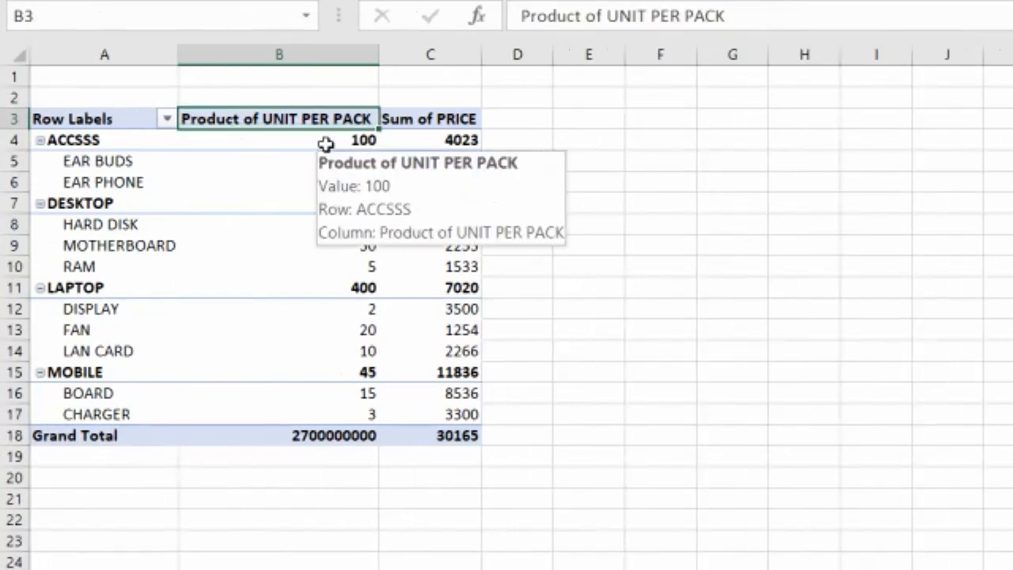
pyautogui.click(326, 163)
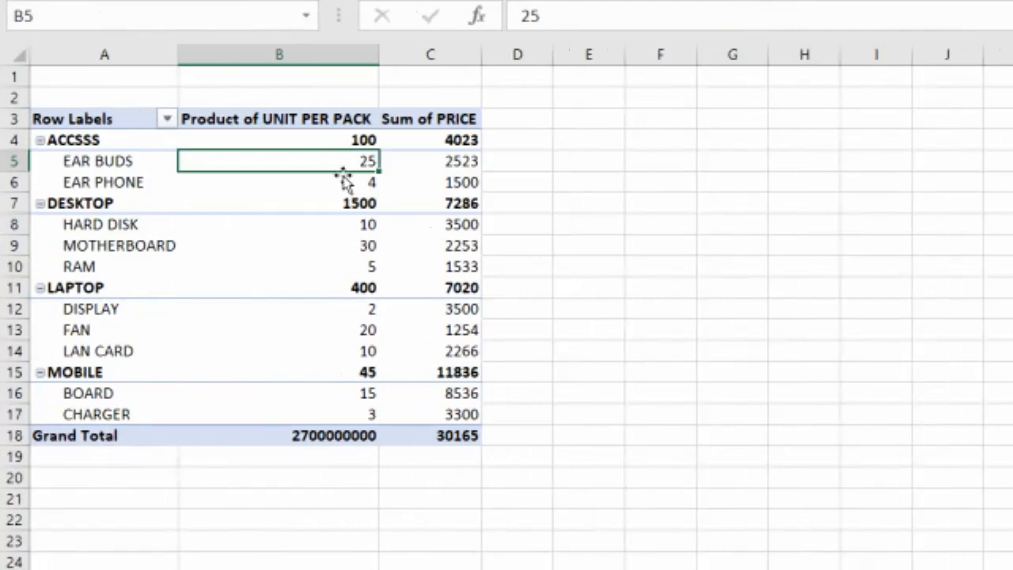
pyautogui.click(345, 182)
pyautogui.moveTo(362, 183)
pyautogui.mouseDown()
pyautogui.moveTo(356, 163)
pyautogui.moveTo(356, 172)
pyautogui.mouseUp()
pyautogui.press('Return')
pyautogui.click(348, 140)
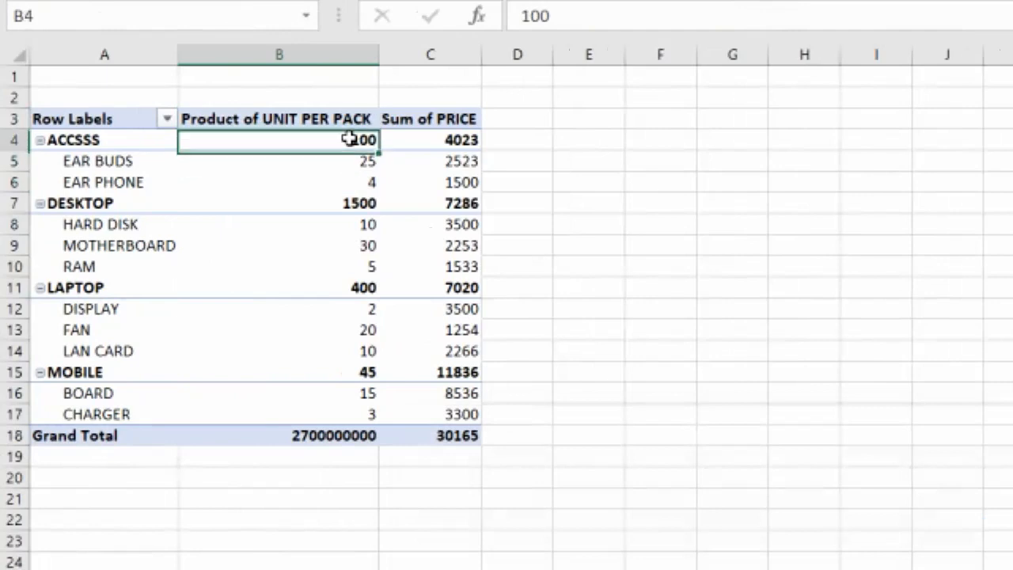
pyautogui.moveTo(436, 170)
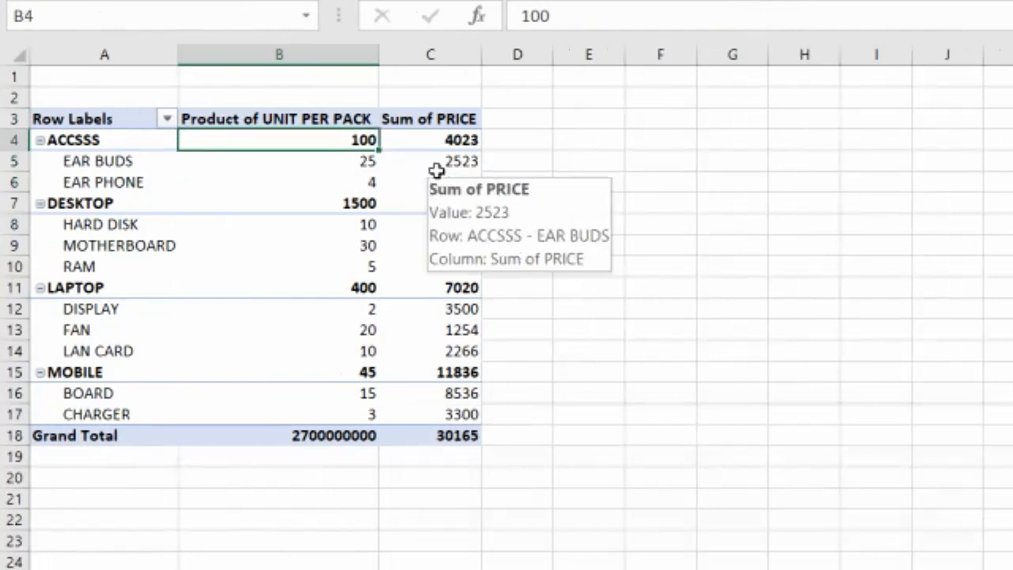
pyautogui.moveTo(367, 227); pyautogui.dragTo(366, 265)
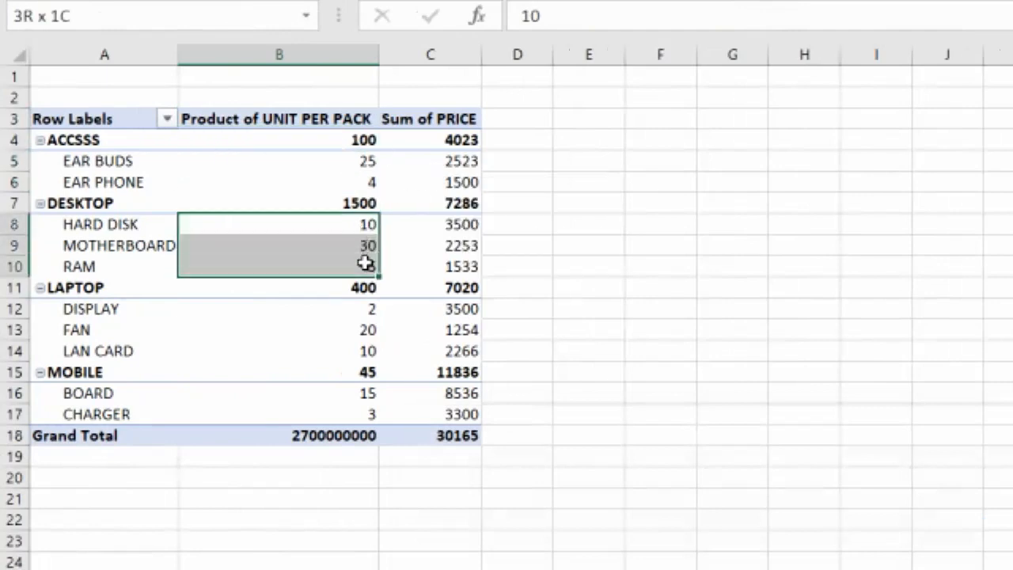
pyautogui.click(349, 200)
pyautogui.moveTo(356, 315); pyautogui.dragTo(361, 360)
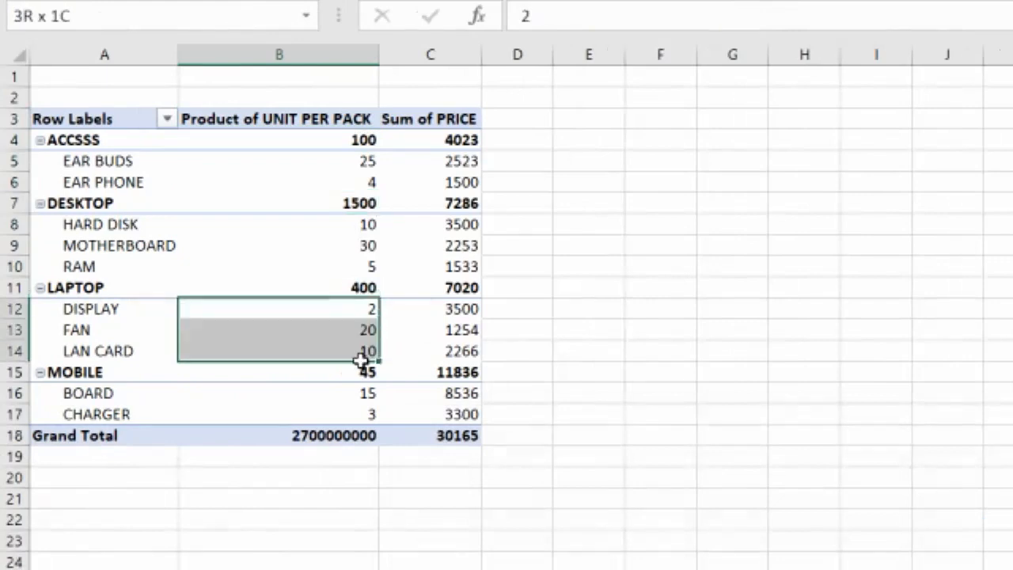
pyautogui.moveTo(340, 400); pyautogui.dragTo(338, 413)
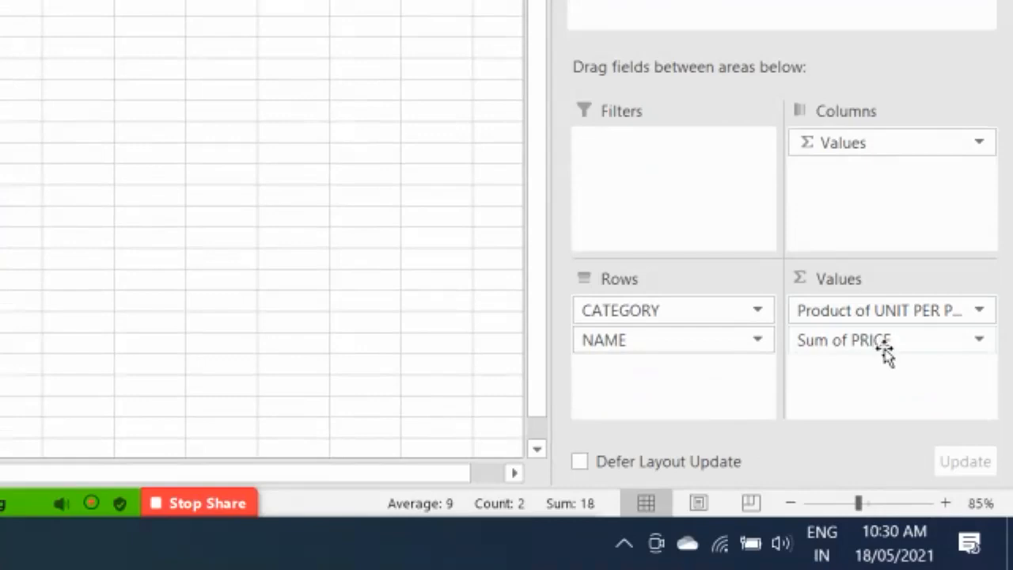
# Change the PRICE value field to summarize its data by Average
pyautogui.click(979, 340)
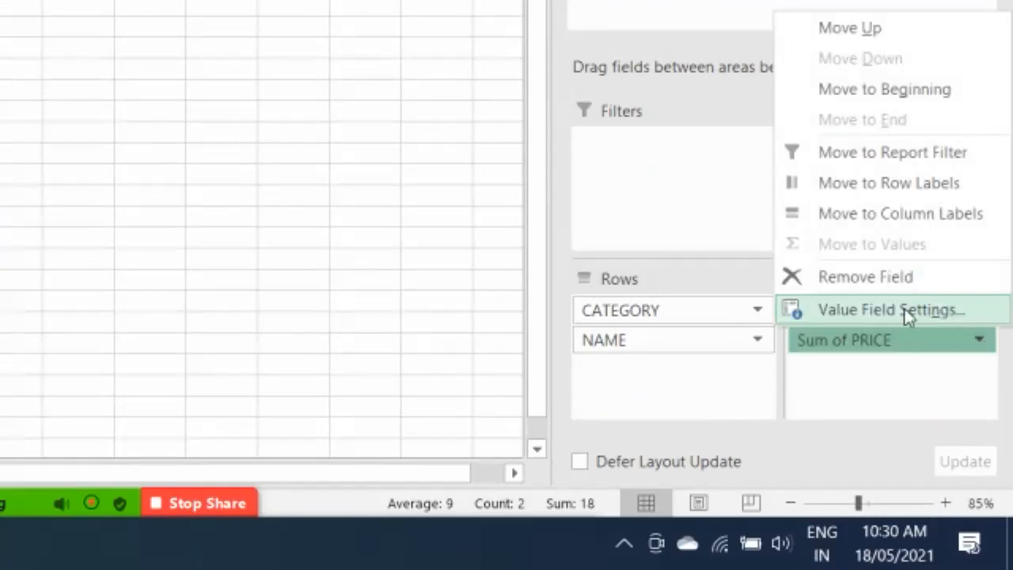
pyautogui.click(937, 314)
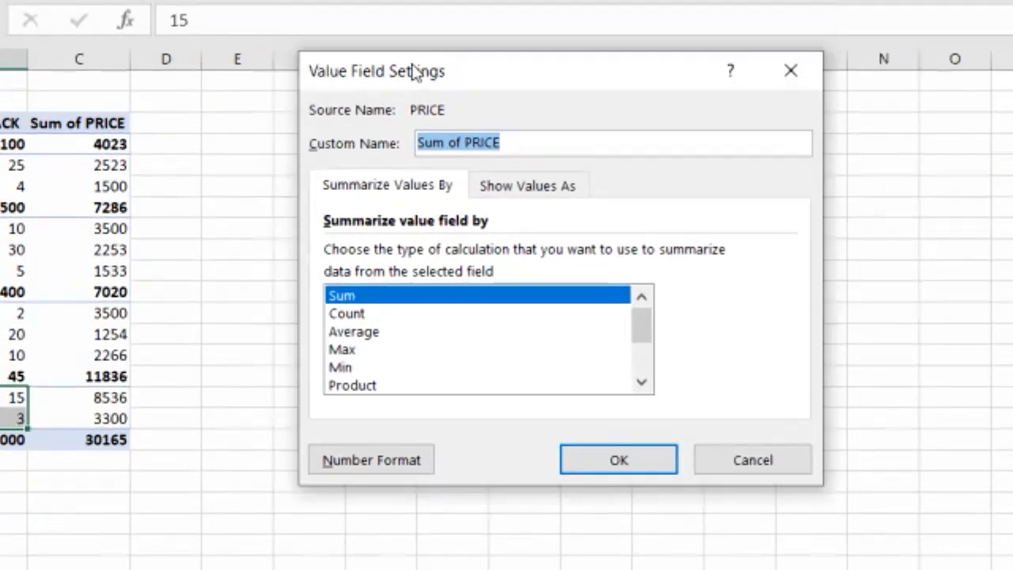
pyautogui.moveTo(416, 71); pyautogui.dragTo(416, 106)
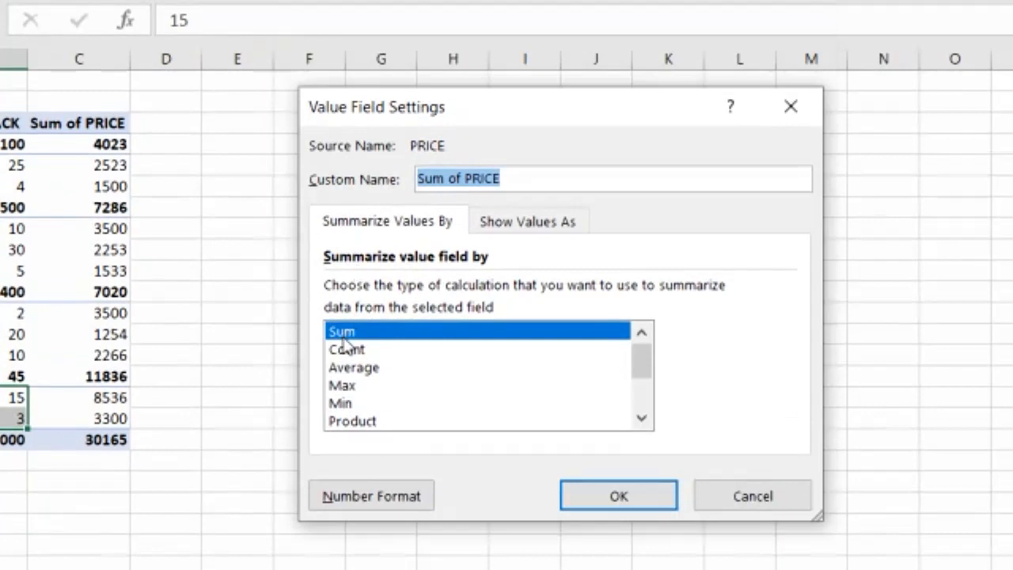
pyautogui.click(360, 369)
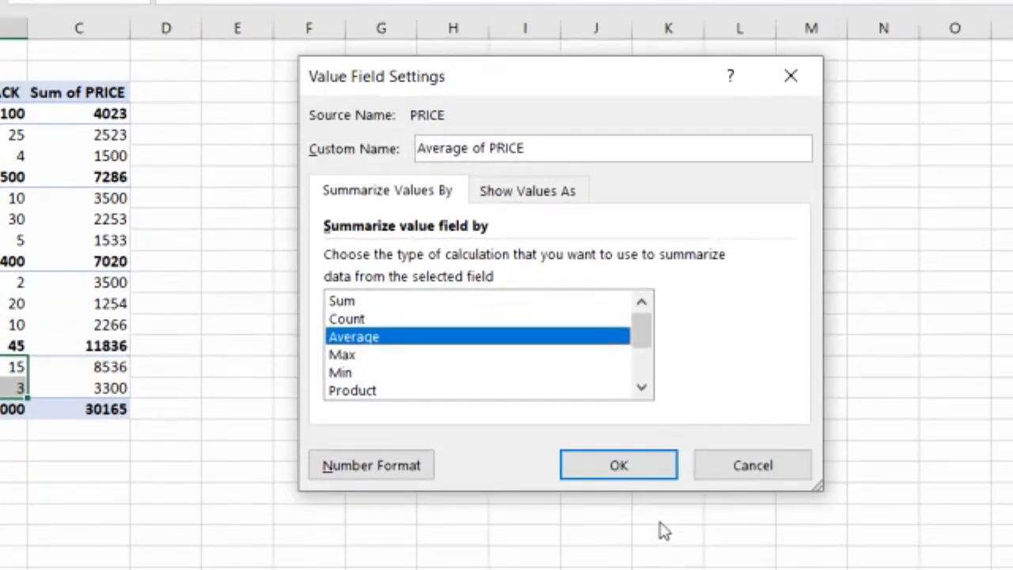
pyautogui.click(623, 464)
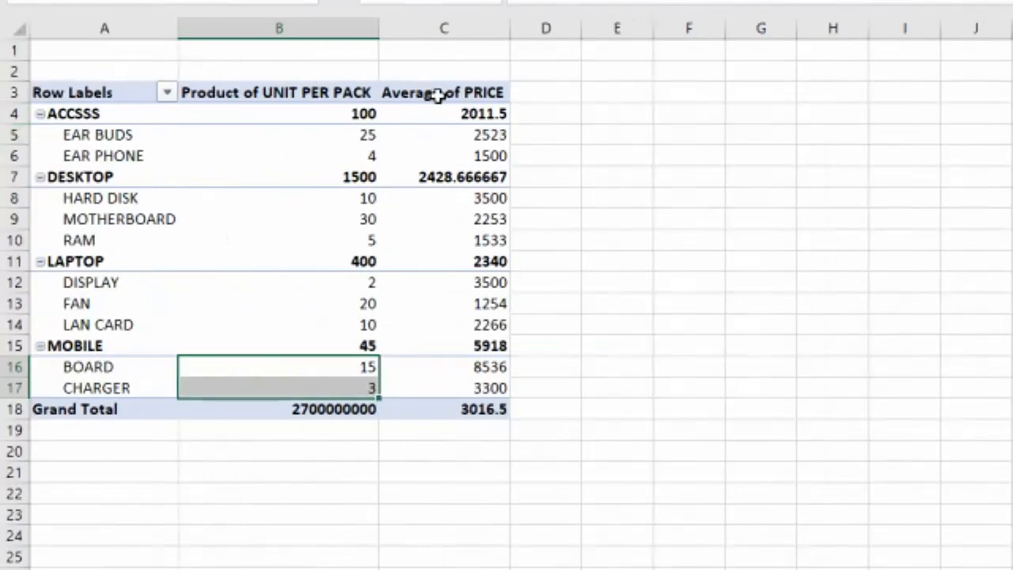
pyautogui.click(87, 92)
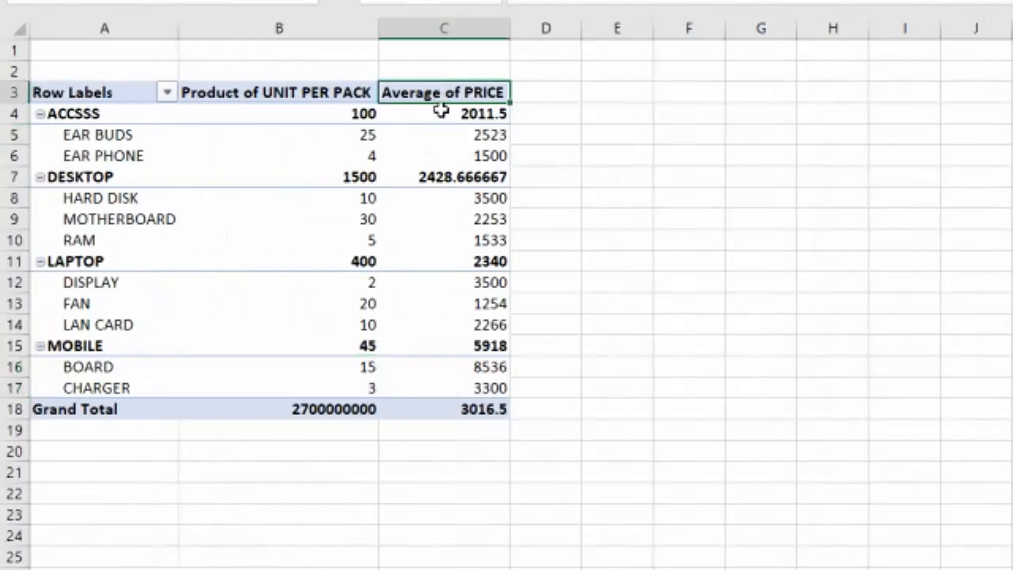
# Move the CATEGORY field from rows to the PivotTable's columns area
pyautogui.moveTo(423, 108)
pyautogui.moveTo(257, 111); pyautogui.dragTo(278, 377)
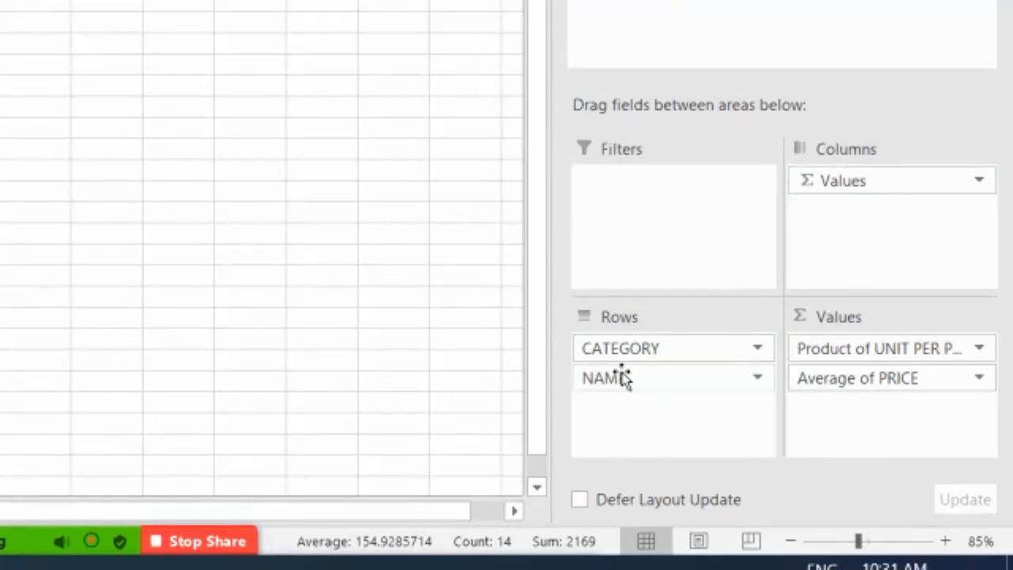
pyautogui.moveTo(625, 354); pyautogui.dragTo(873, 239)
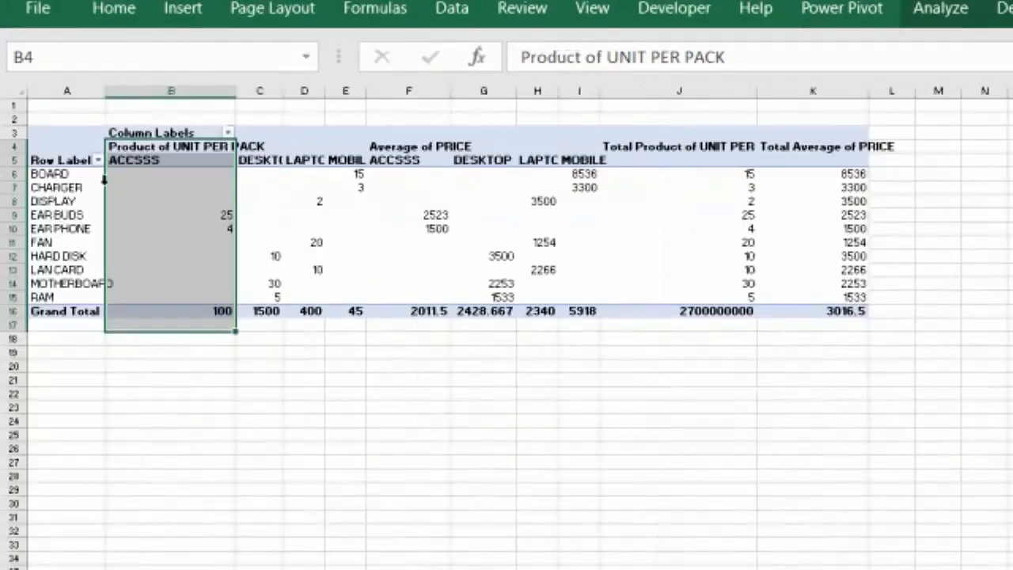
pyautogui.click(36, 187)
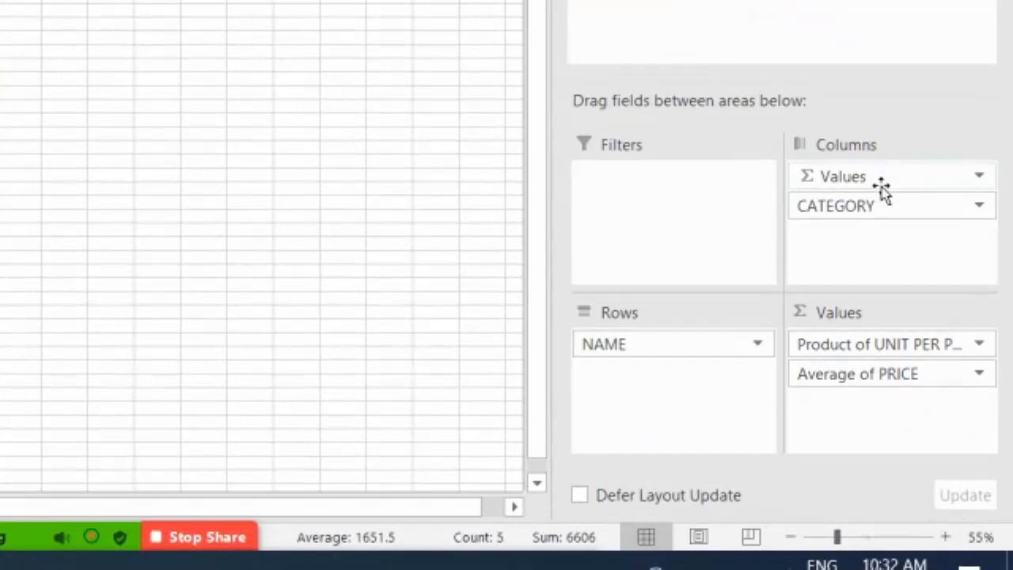
# Rearrange the fields to put NAME in columns and CATEGORY in rows, then return NAME to rows
pyautogui.moveTo(880, 209); pyautogui.dragTo(837, 233)
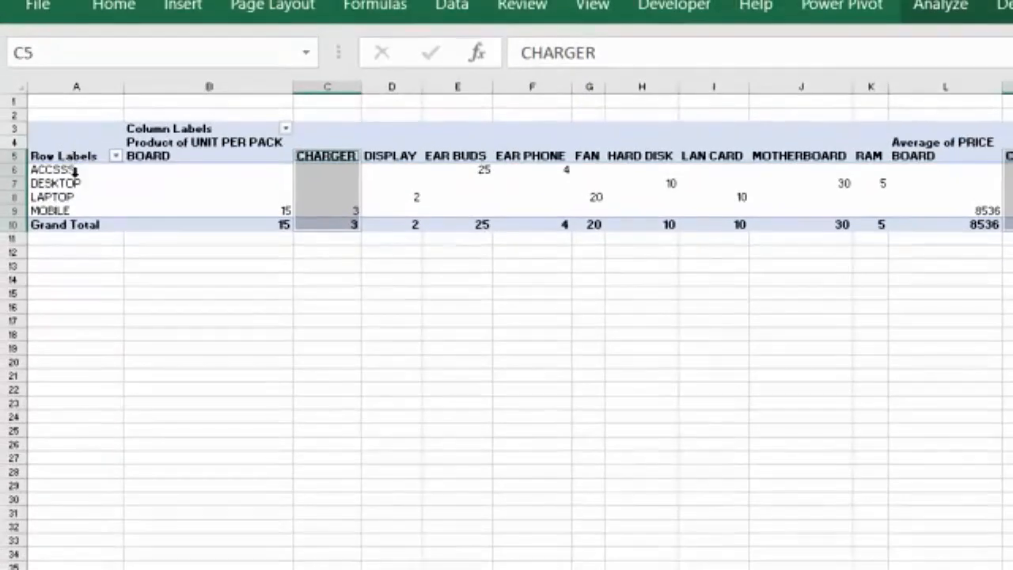
pyautogui.moveTo(72, 183); pyautogui.dragTo(74, 200)
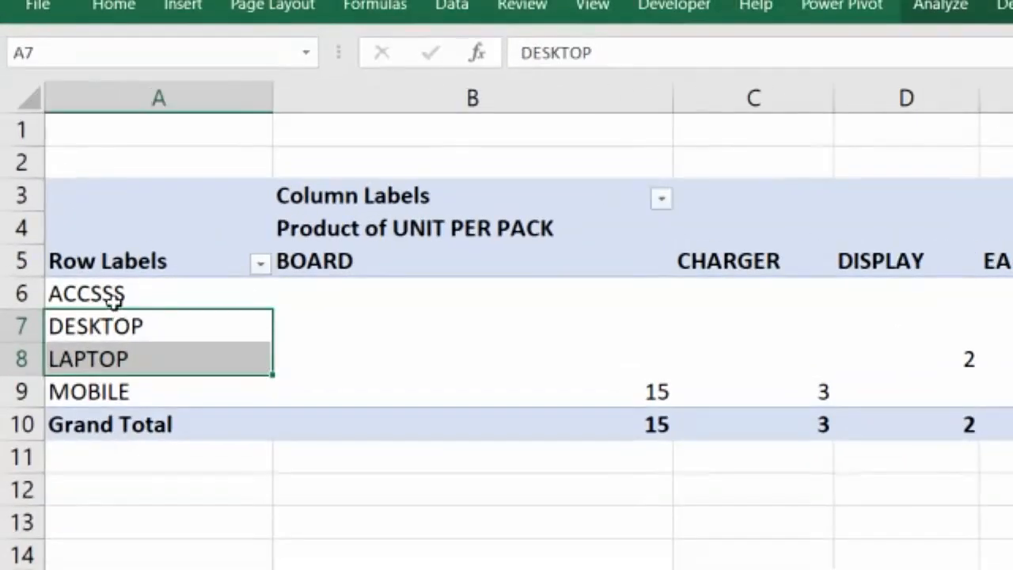
pyautogui.moveTo(114, 297); pyautogui.dragTo(113, 388)
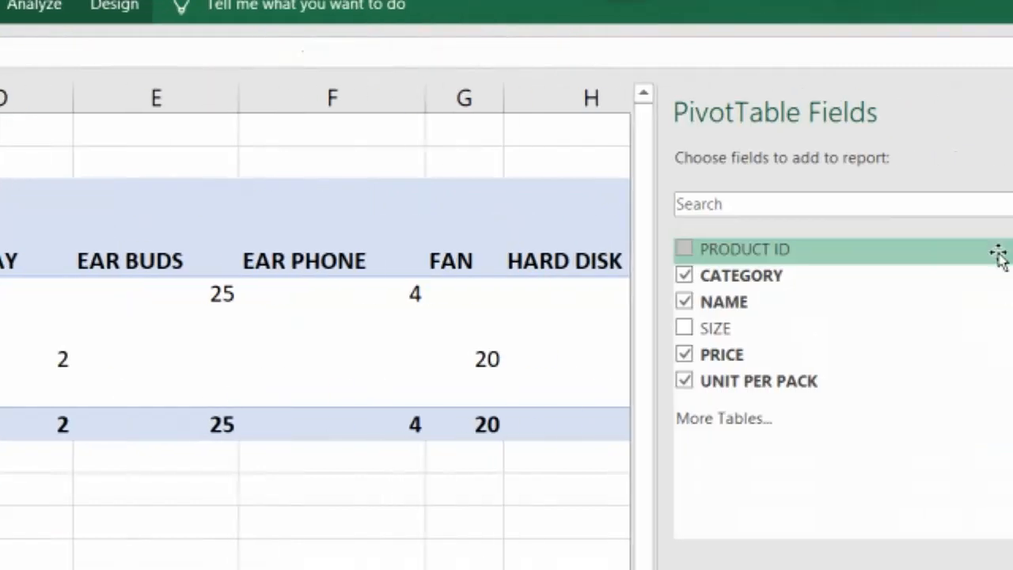
pyautogui.moveTo(880, 296); pyautogui.dragTo(998, 296)
pyautogui.moveTo(384, 321); pyautogui.dragTo(599, 388)
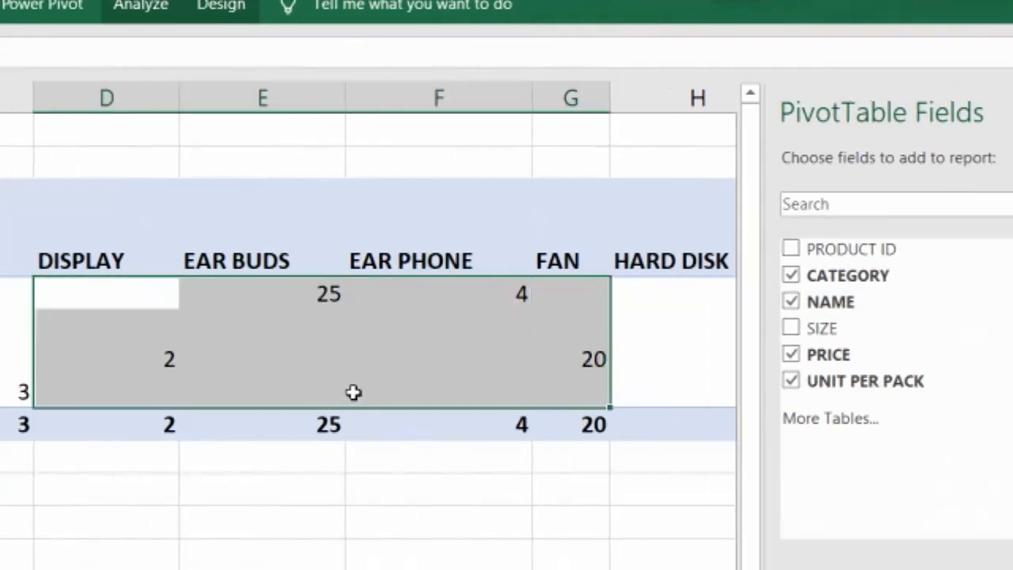
pyautogui.moveTo(17, 269); pyautogui.dragTo(647, 269)
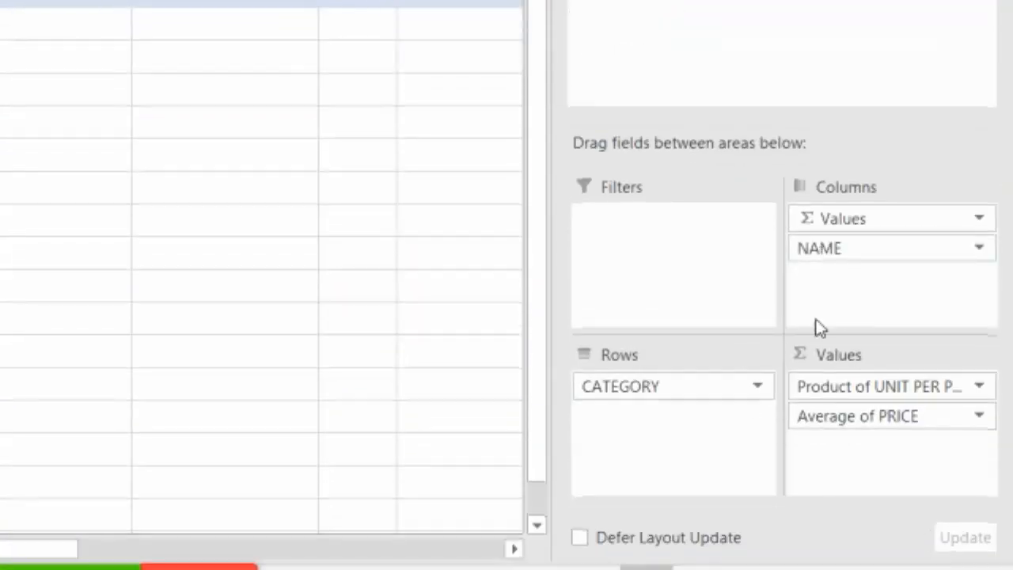
pyautogui.moveTo(828, 251); pyautogui.dragTo(693, 427)
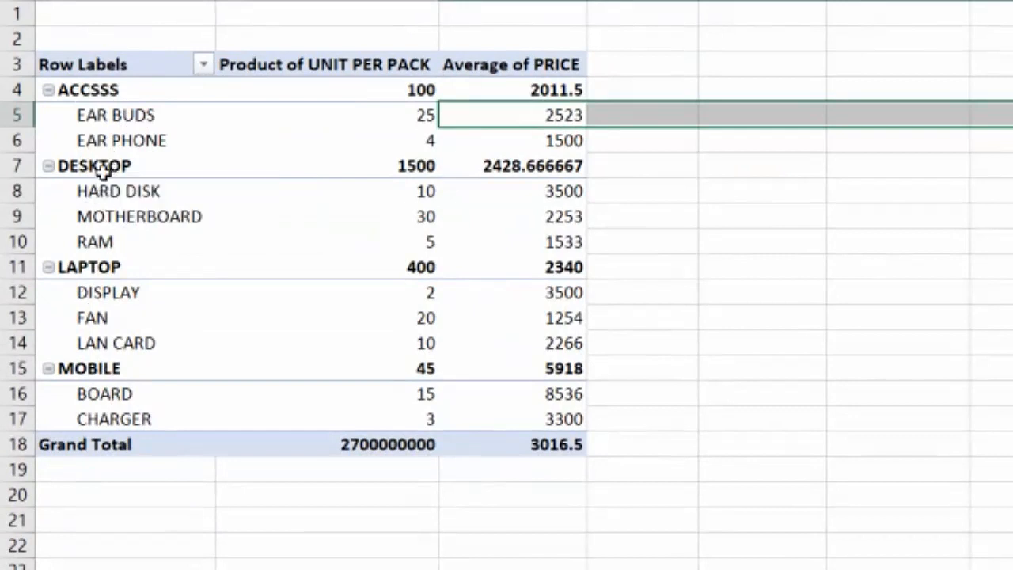
# Filter the CATEGORY row field to show only DESKTOP and LAPTOP
pyautogui.click(203, 66)
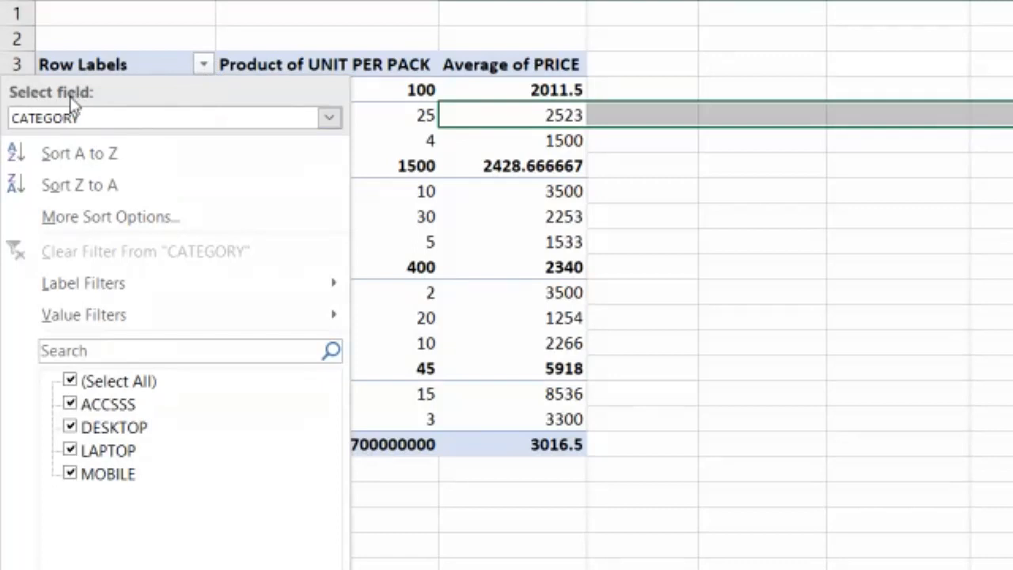
pyautogui.click(100, 123)
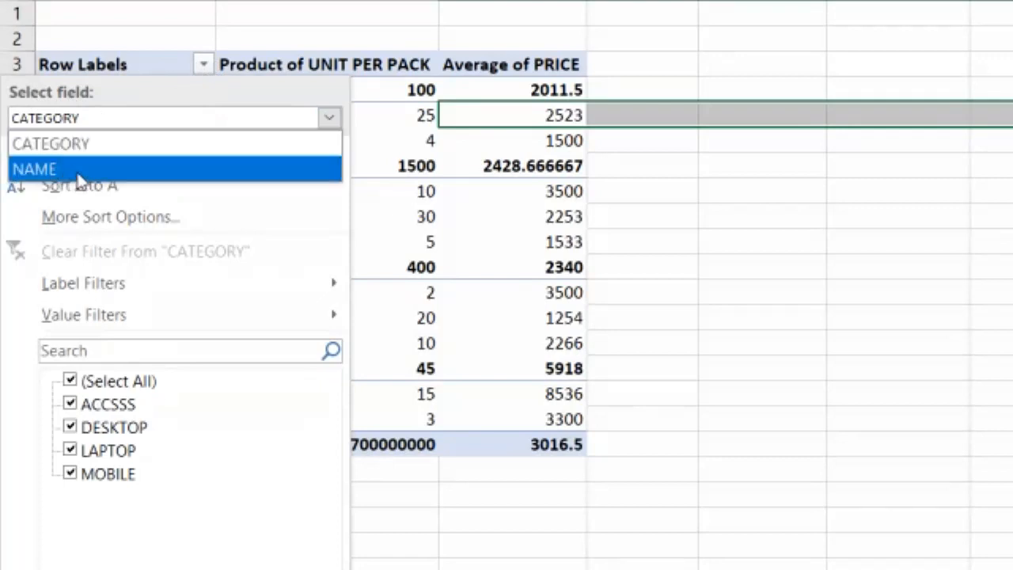
pyautogui.click(74, 142)
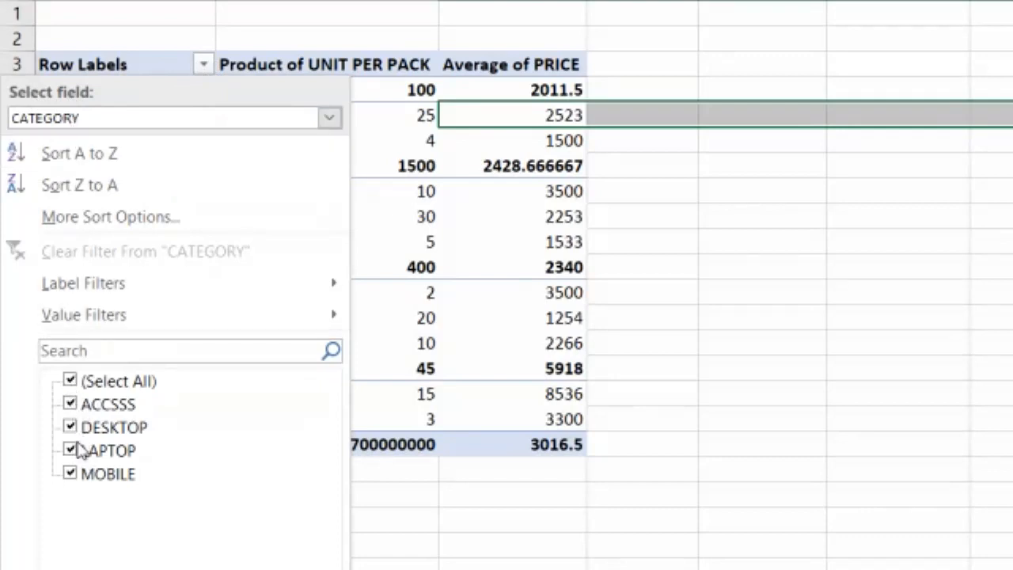
pyautogui.click(70, 382)
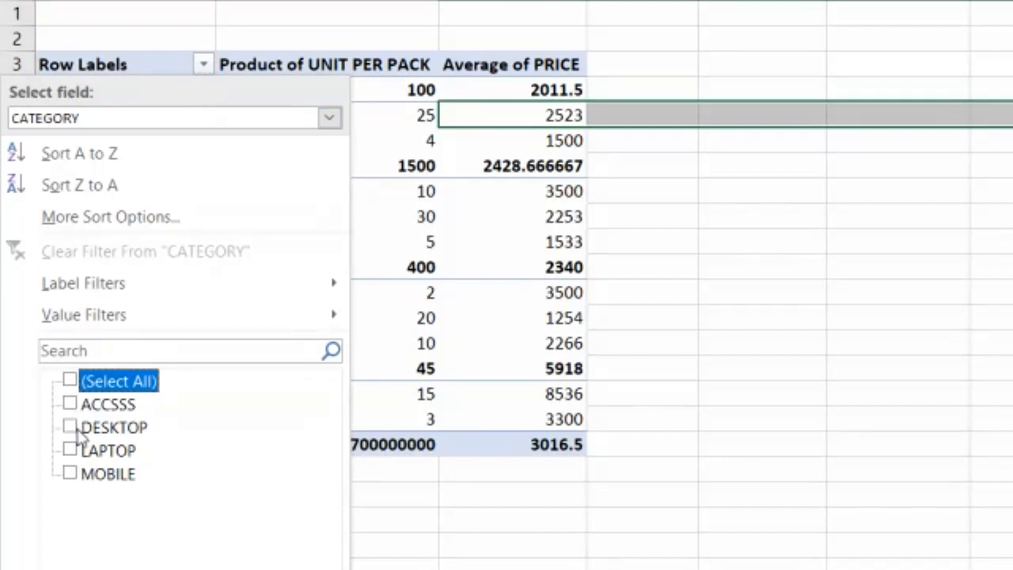
pyautogui.click(71, 427)
pyautogui.click(70, 450)
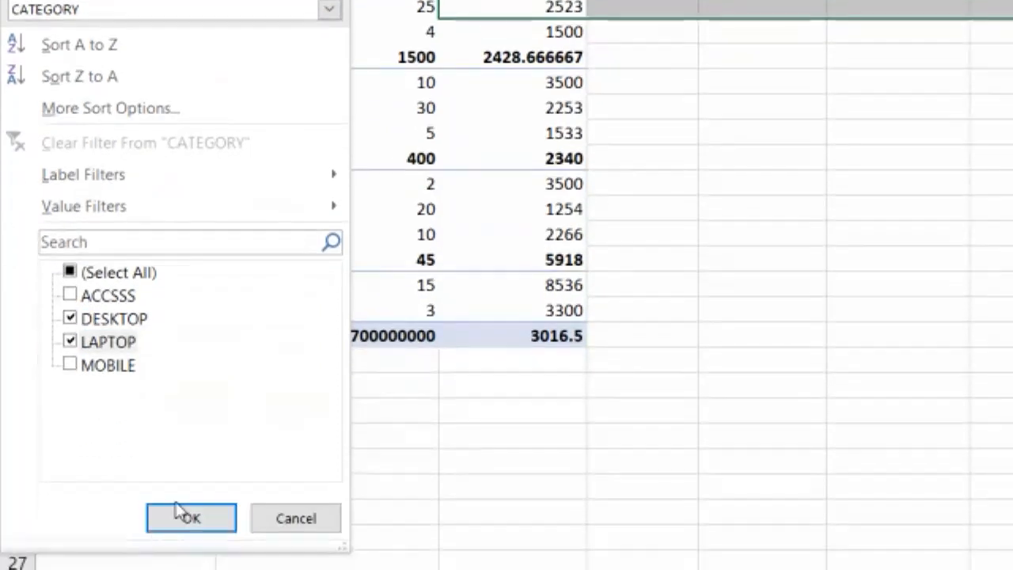
pyautogui.click(188, 519)
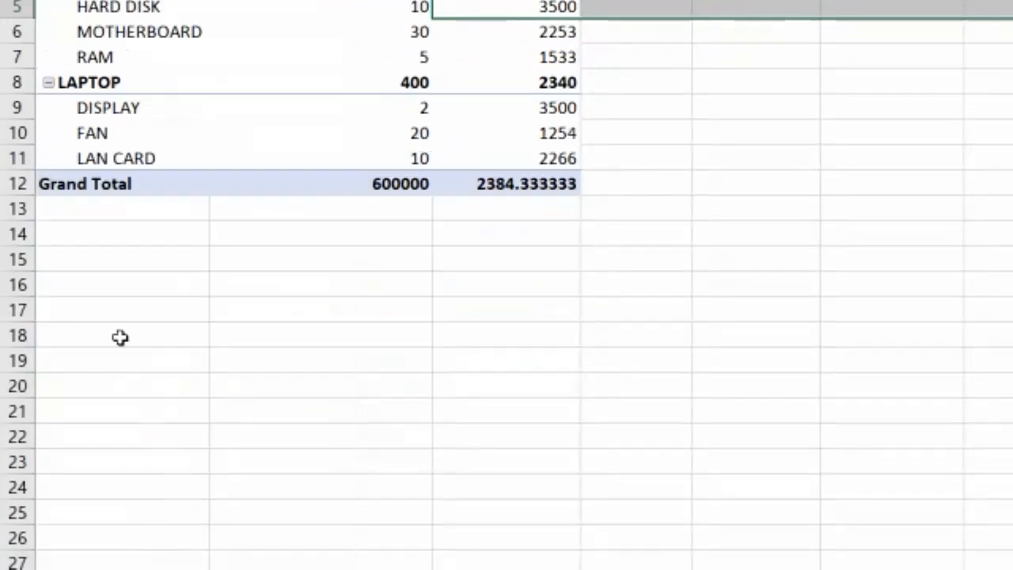
pyautogui.moveTo(102, 136); pyautogui.dragTo(550, 346)
pyautogui.moveTo(562, 364); pyautogui.dragTo(562, 364)
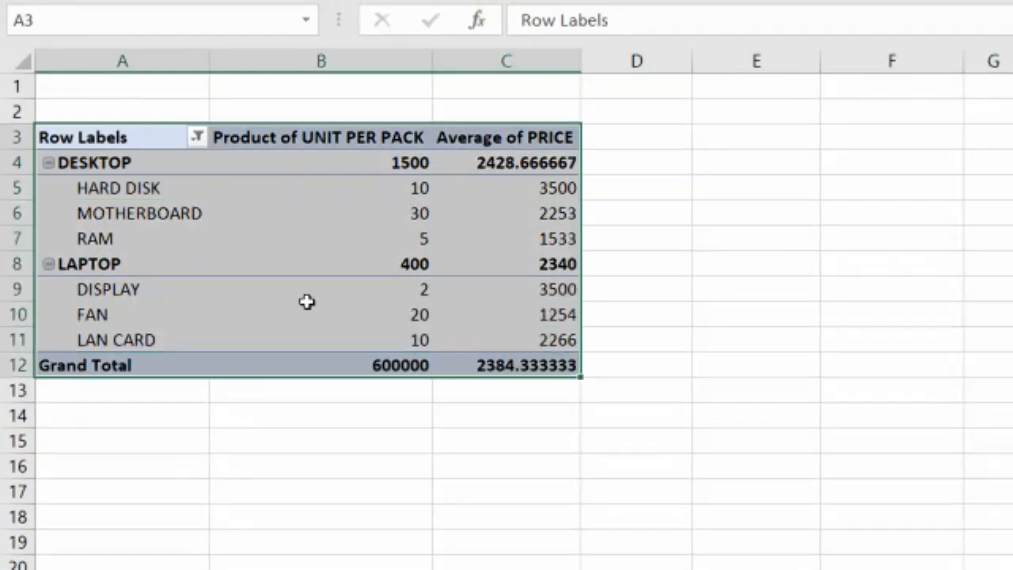
pyautogui.moveTo(307, 300)
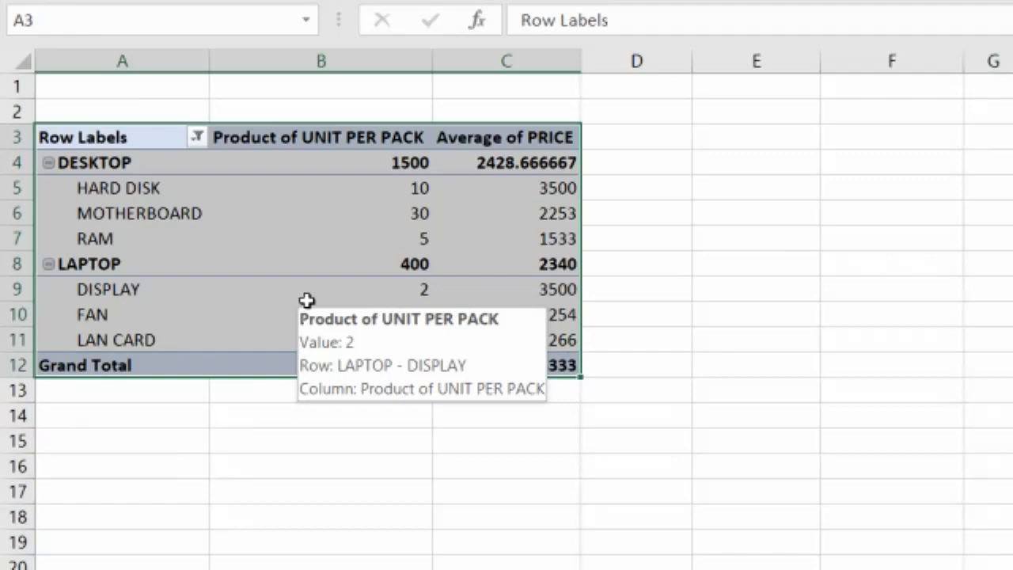
# Clear the filter from the CATEGORY field
pyautogui.click(198, 139)
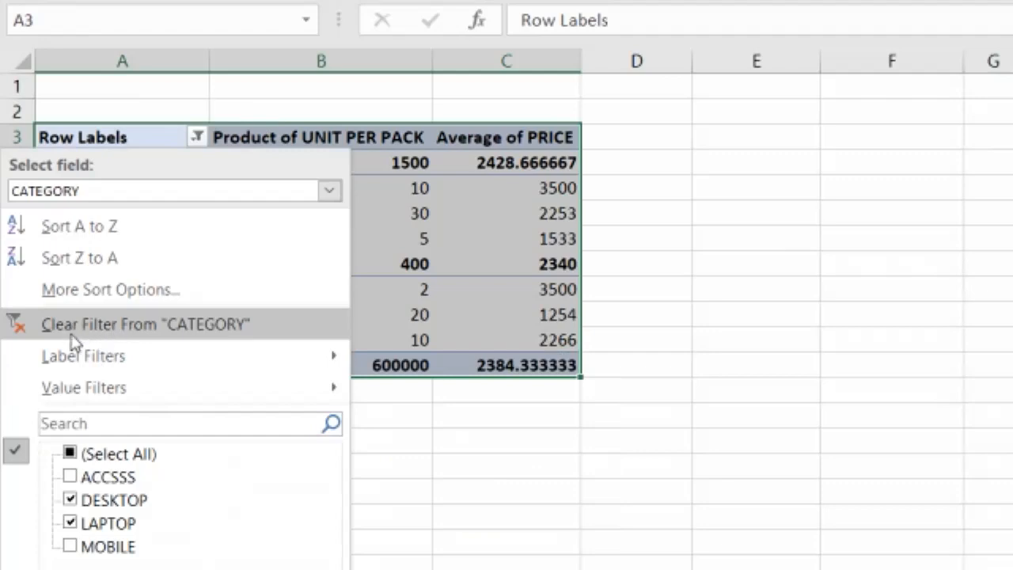
pyautogui.click(129, 337)
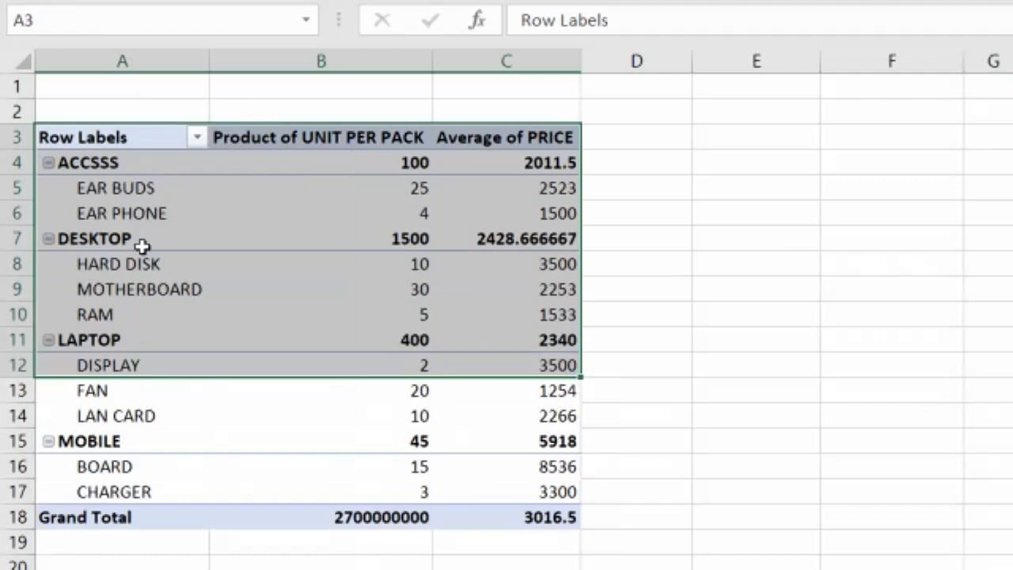
# Filter the NAME row field to show only DISPLAY, HARD DISK and MOTHERBOARD
pyautogui.click(195, 141)
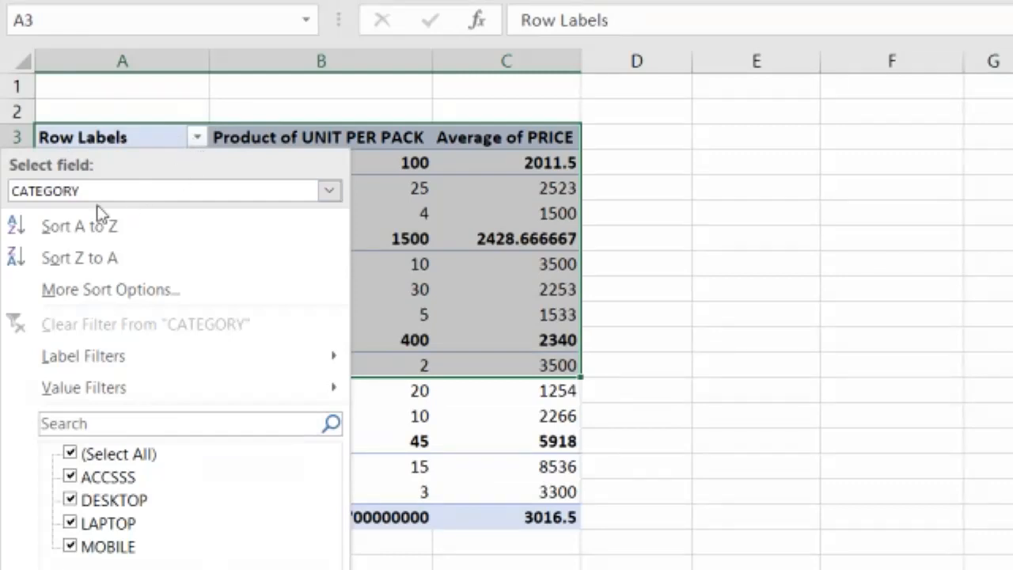
pyautogui.click(63, 195)
pyautogui.click(68, 230)
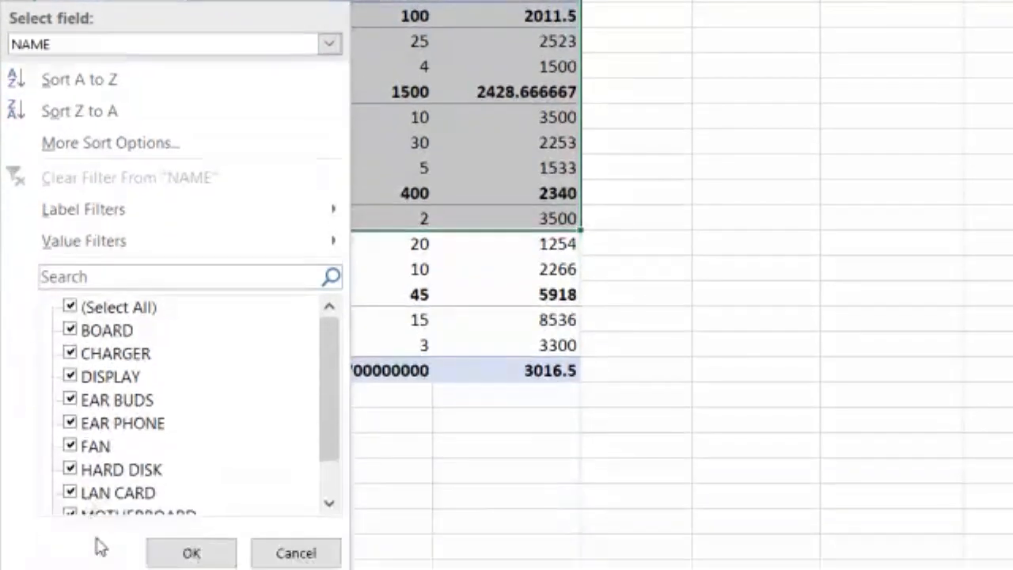
pyautogui.click(70, 452)
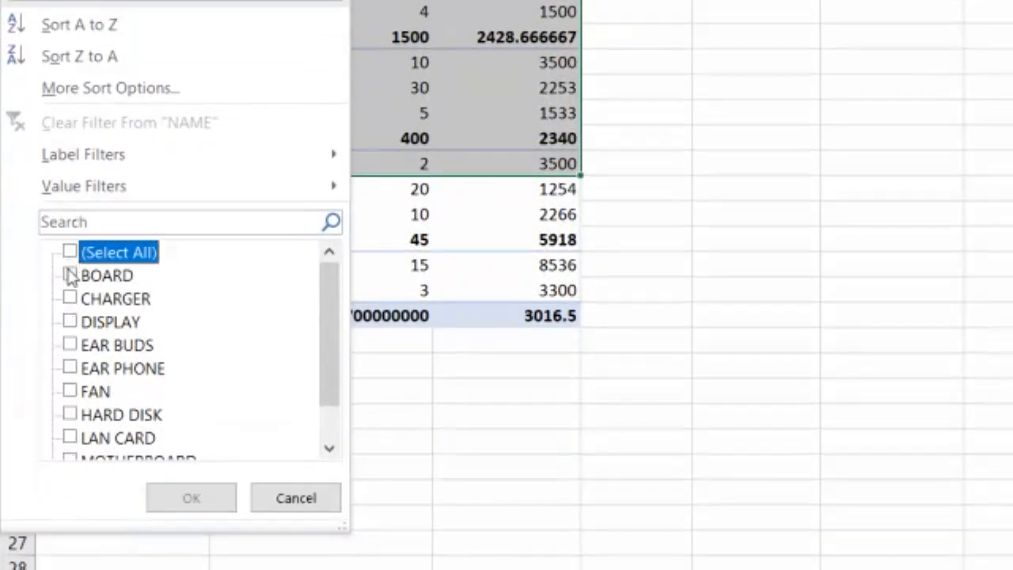
pyautogui.click(70, 321)
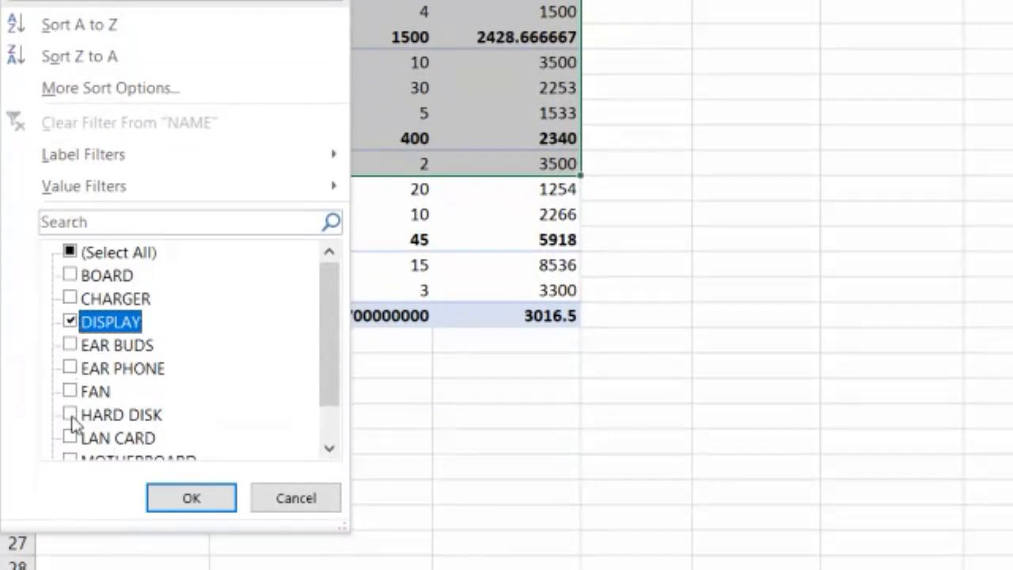
pyautogui.click(70, 414)
pyautogui.scroll(-1, 77, 448)
pyautogui.click(70, 415)
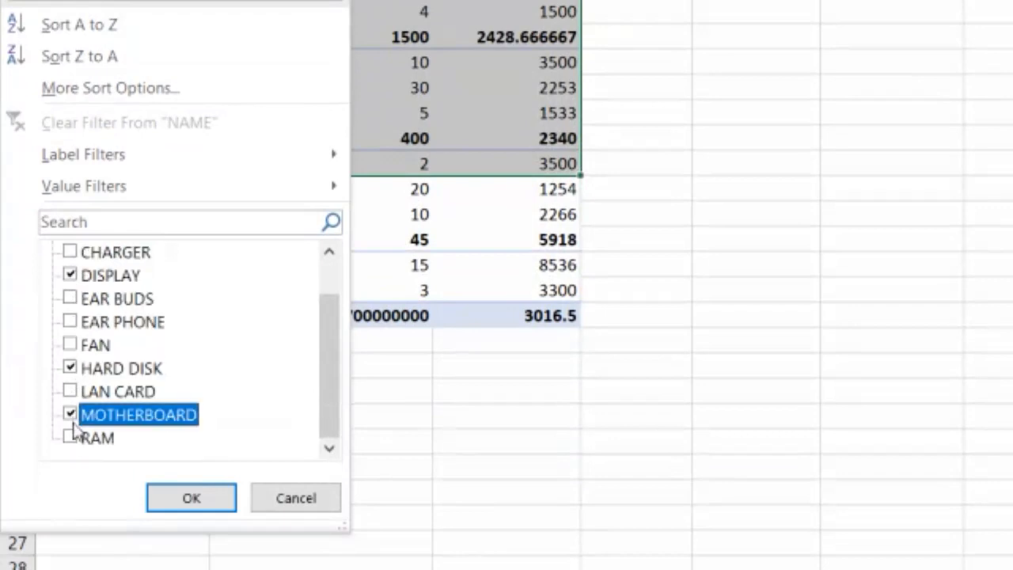
pyautogui.click(210, 504)
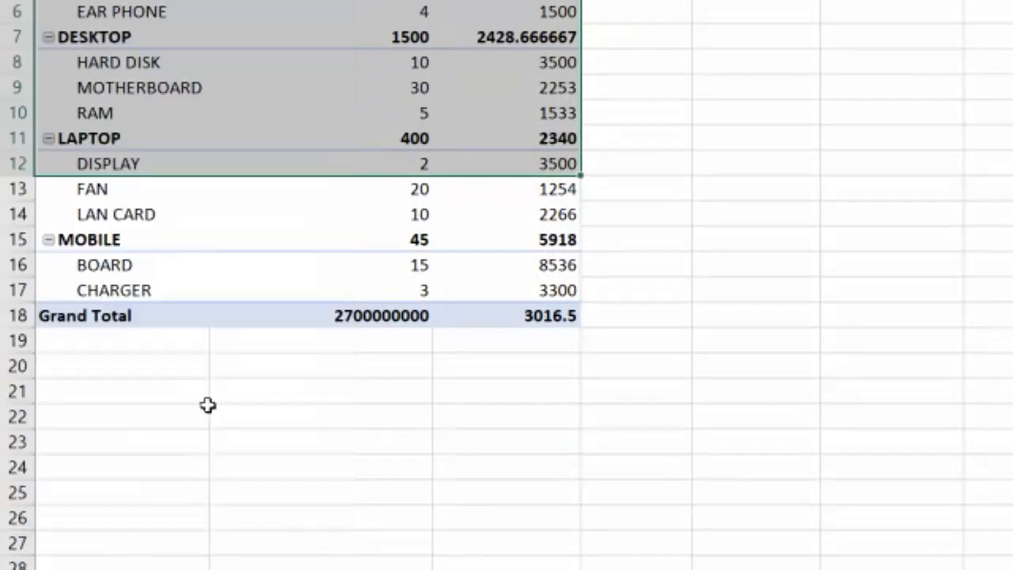
pyautogui.click(119, 211)
pyautogui.moveTo(118, 201); pyautogui.dragTo(119, 274)
pyautogui.moveTo(124, 201); pyautogui.dragTo(547, 274)
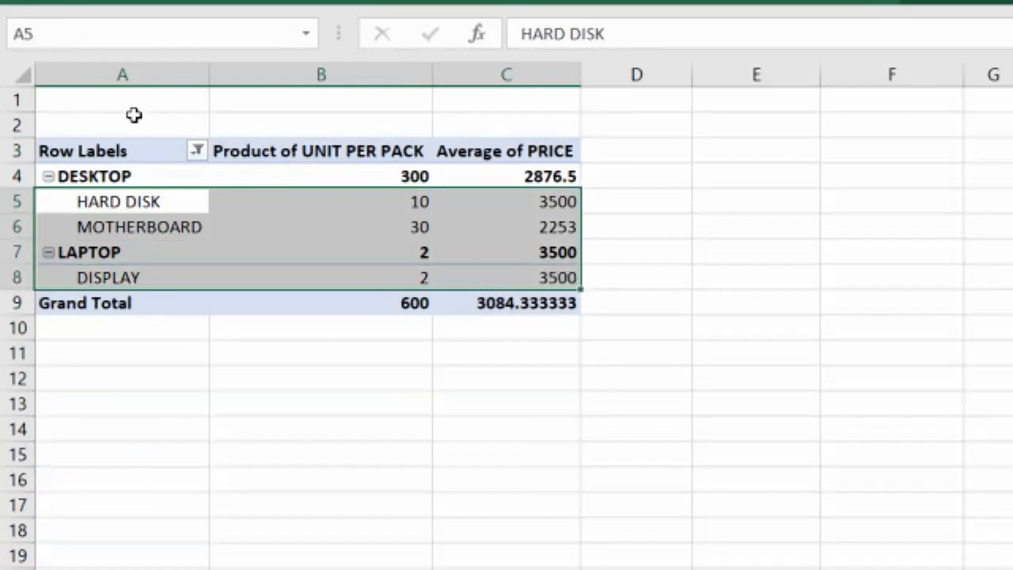
# Clear the filter from the NAME field
pyautogui.click(197, 155)
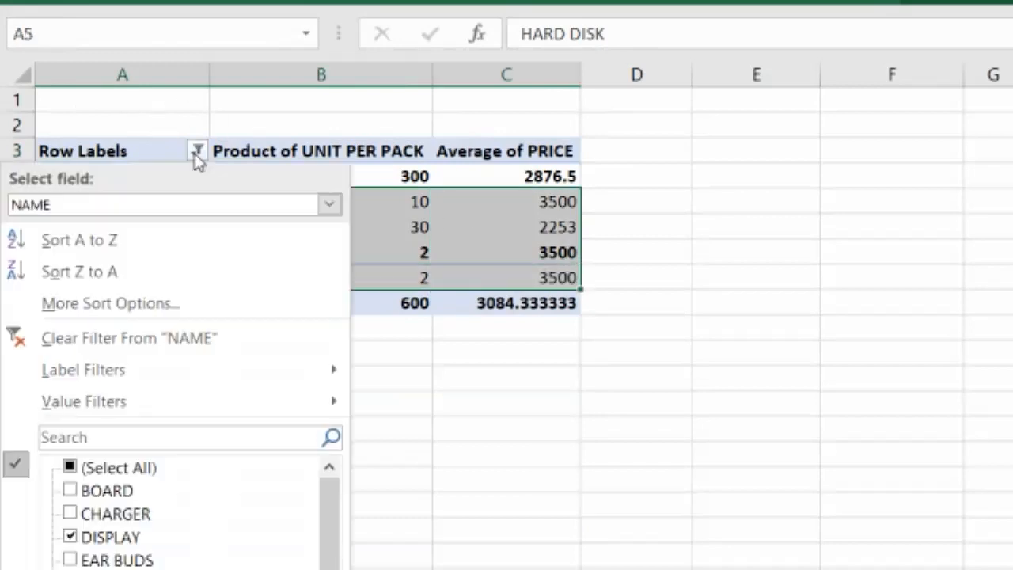
pyautogui.click(84, 207)
pyautogui.click(68, 252)
pyautogui.click(168, 342)
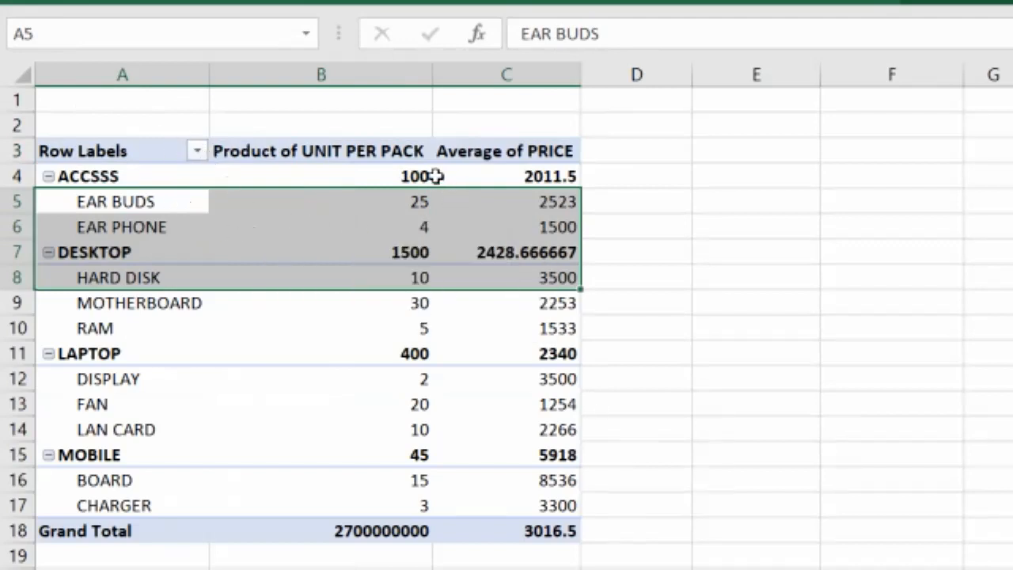
# Examine the PivotTable's category rows and their unit-per-pack and price values
pyautogui.click(396, 220)
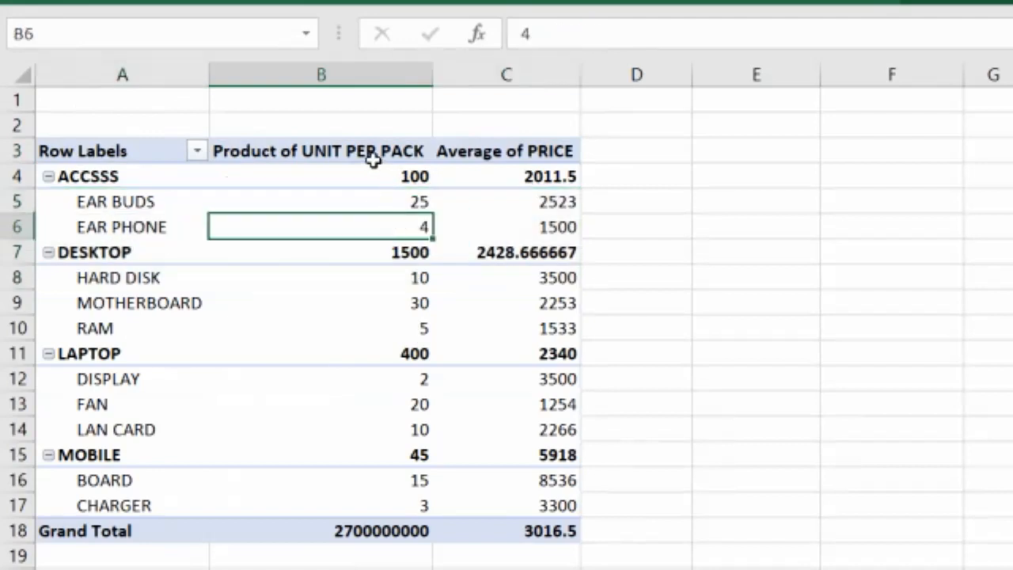
pyautogui.click(349, 150)
pyautogui.click(357, 219)
pyautogui.click(99, 181)
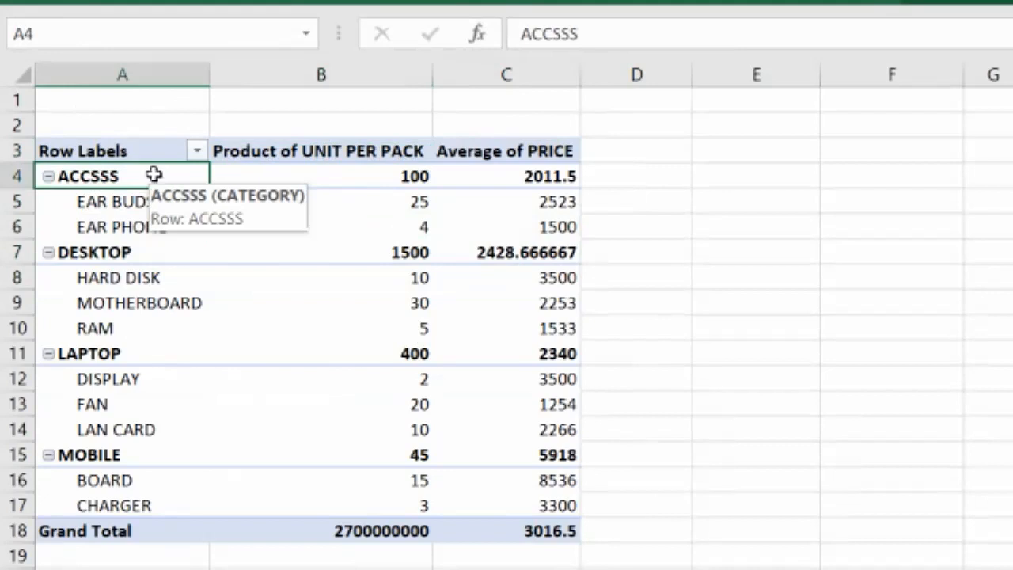
pyautogui.click(330, 151)
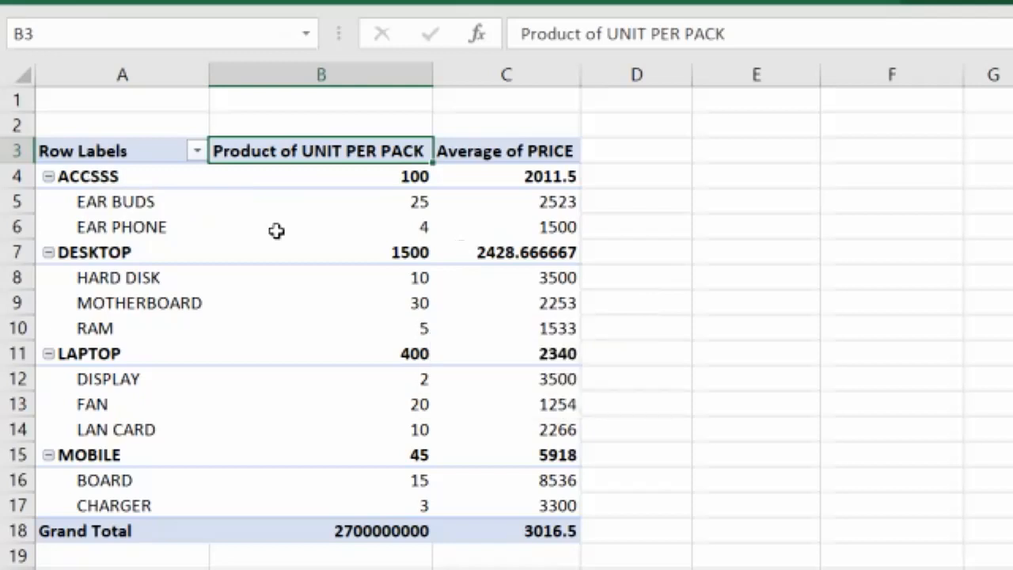
pyautogui.click(90, 178)
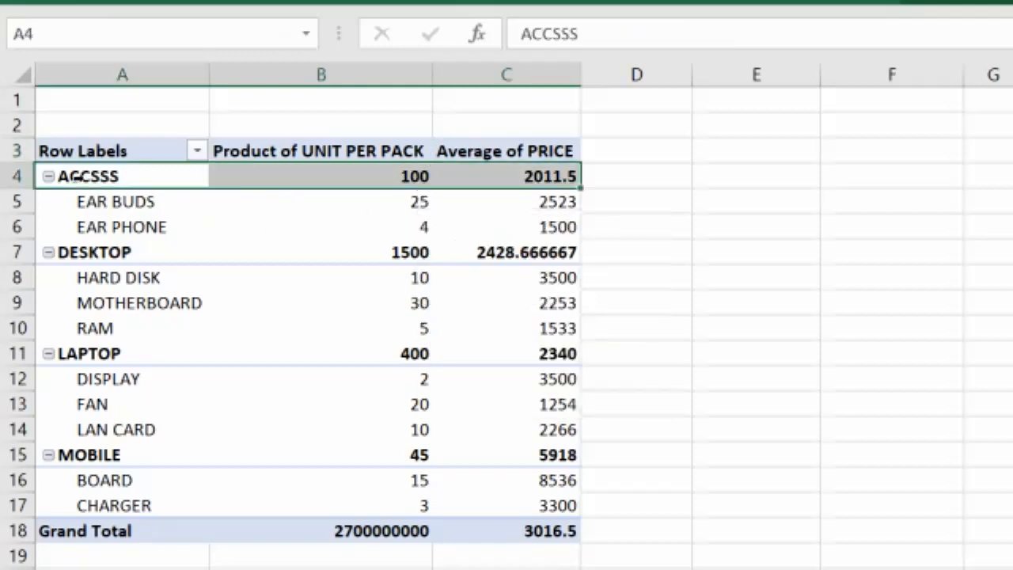
pyautogui.click(428, 176)
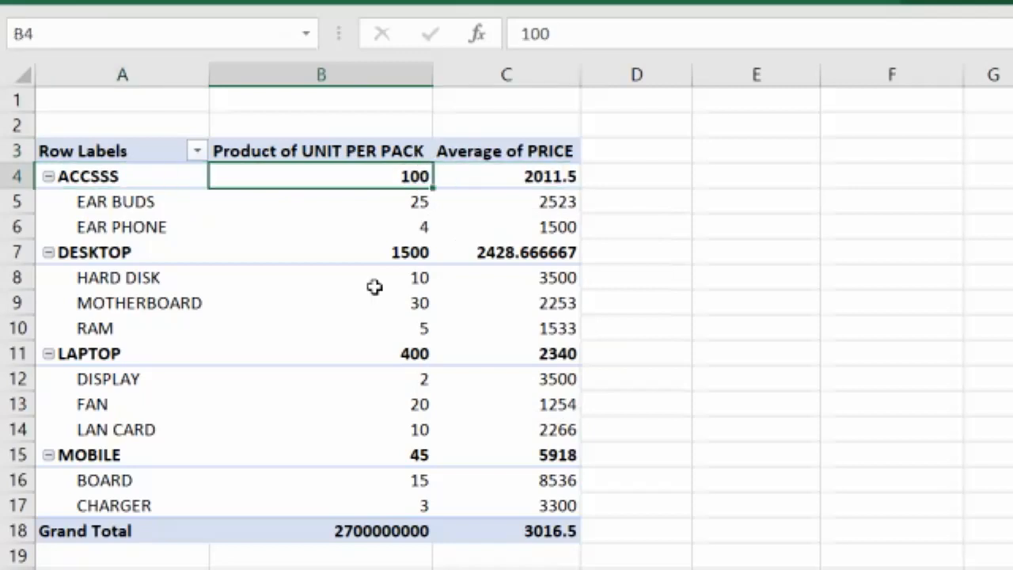
pyautogui.click(126, 252)
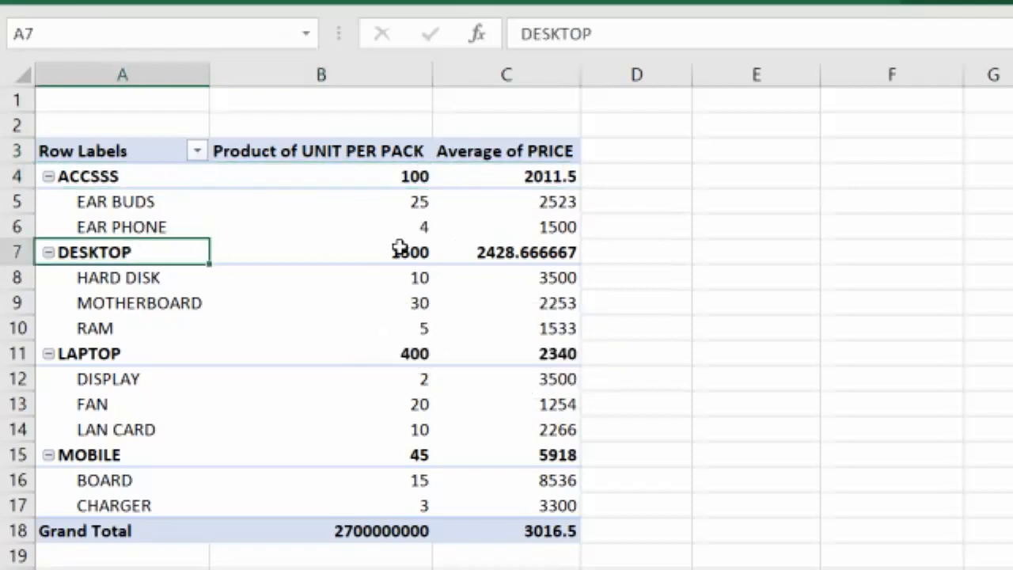
pyautogui.click(400, 250)
pyautogui.click(90, 345)
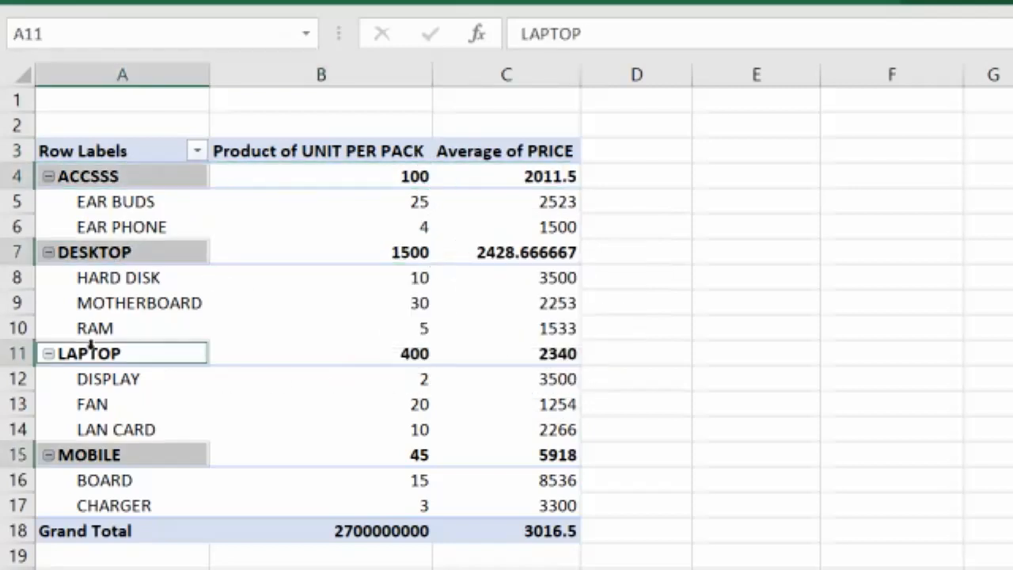
pyautogui.click(435, 354)
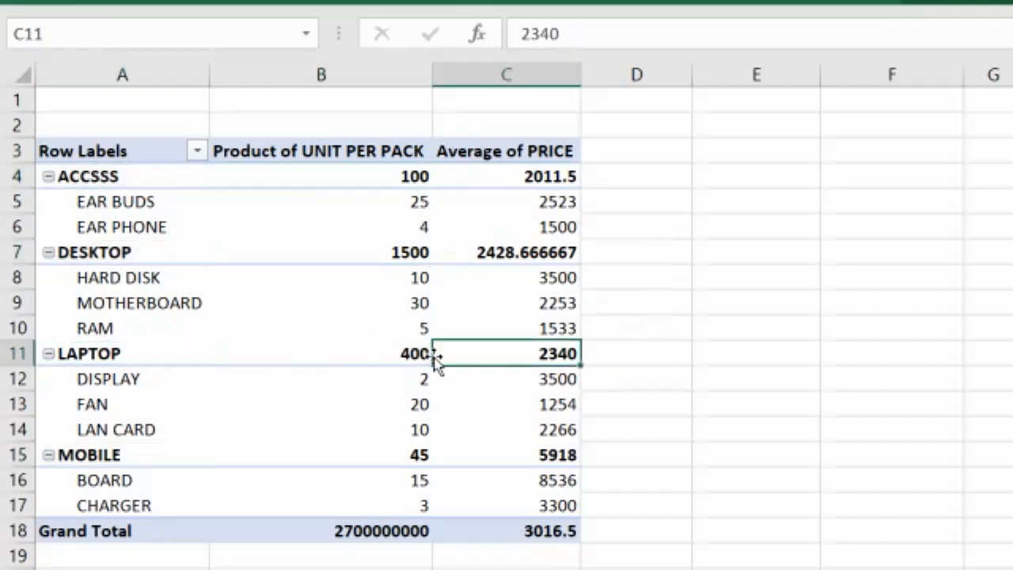
pyautogui.click(395, 350)
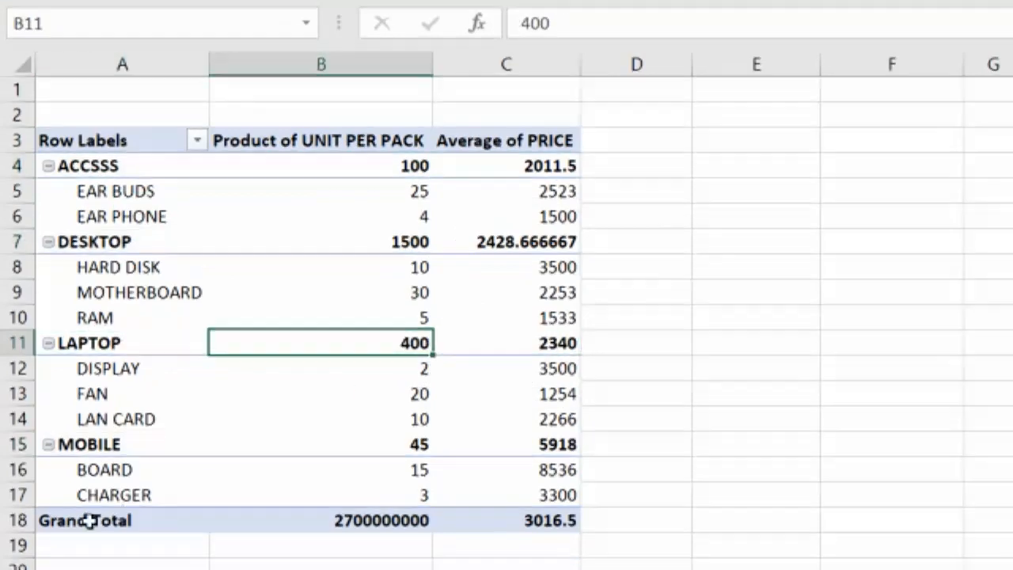
pyautogui.click(87, 447)
pyautogui.click(388, 443)
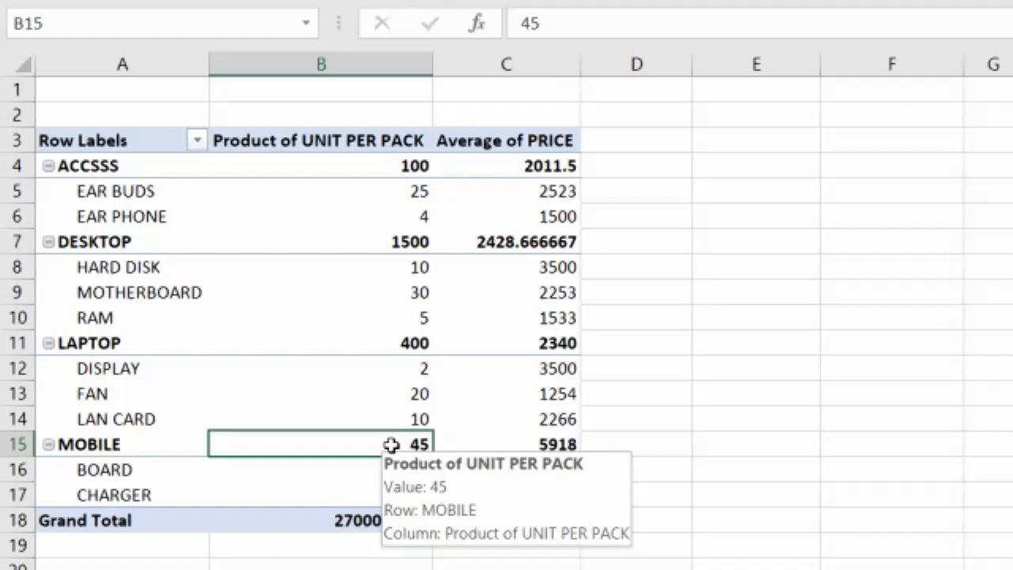
pyautogui.moveTo(353, 387)
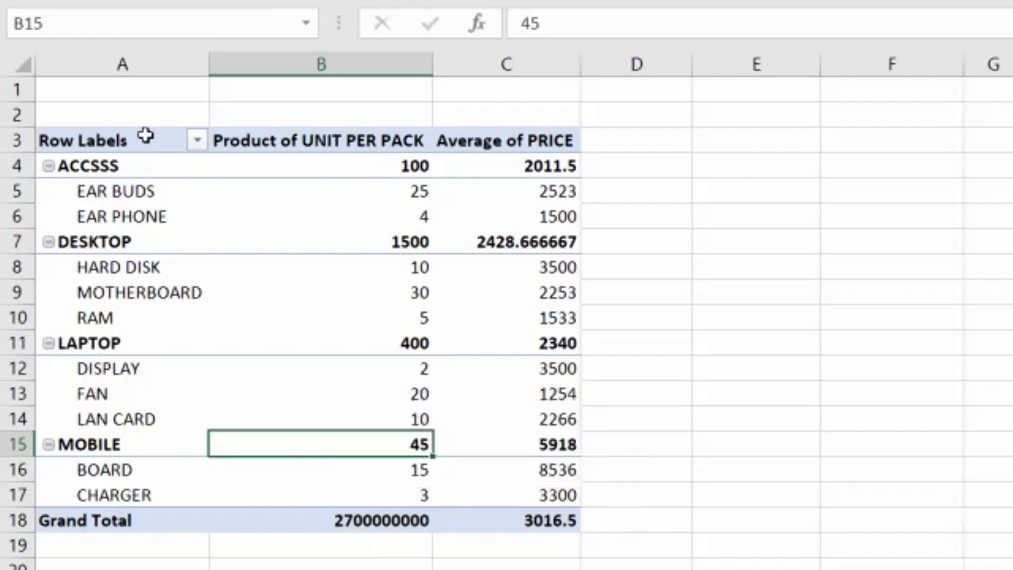
# Apply a value filter to CATEGORY showing items where Product of UNIT PER PACK is greater than 500
pyautogui.click(198, 143)
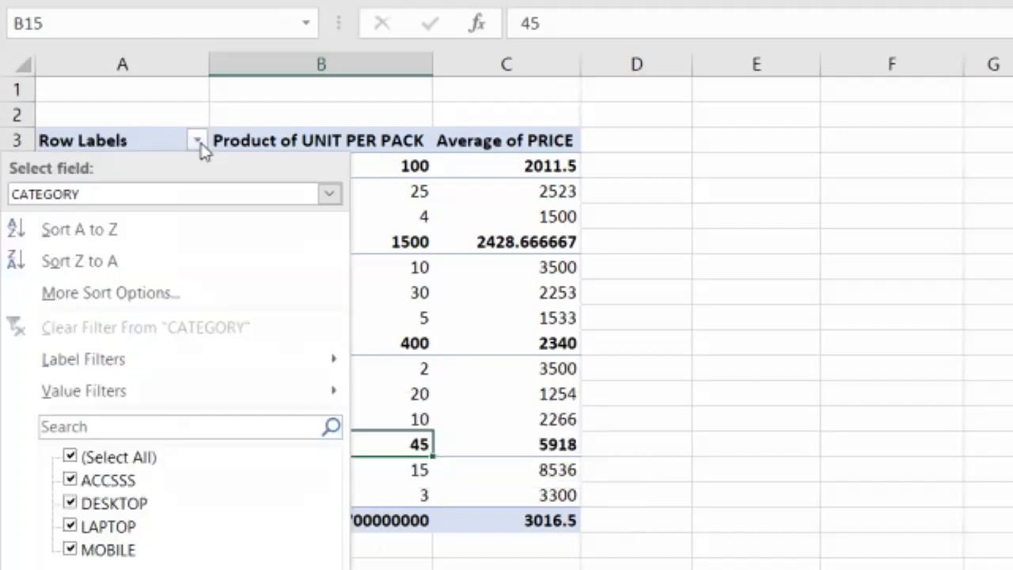
pyautogui.click(123, 199)
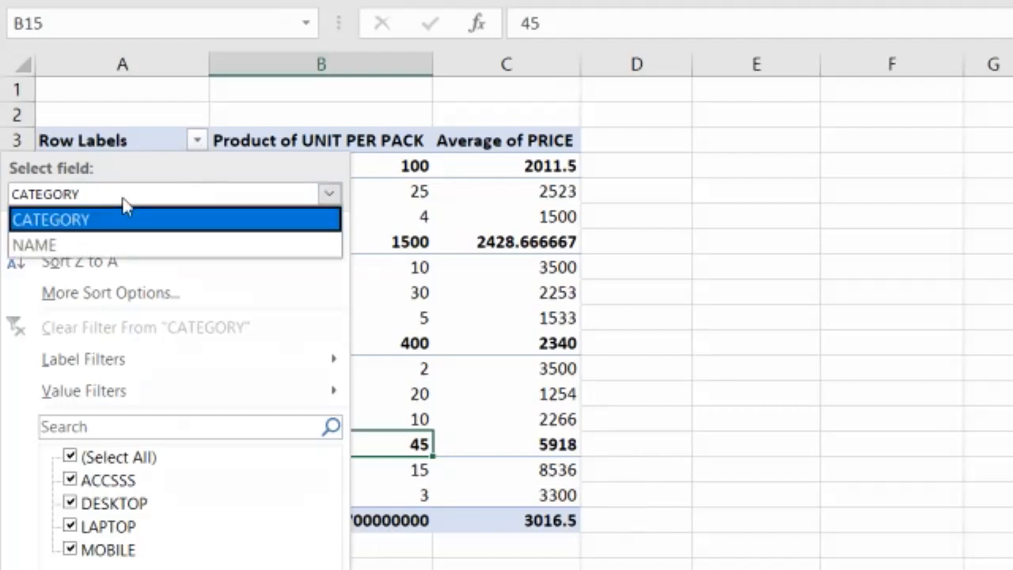
pyautogui.click(123, 213)
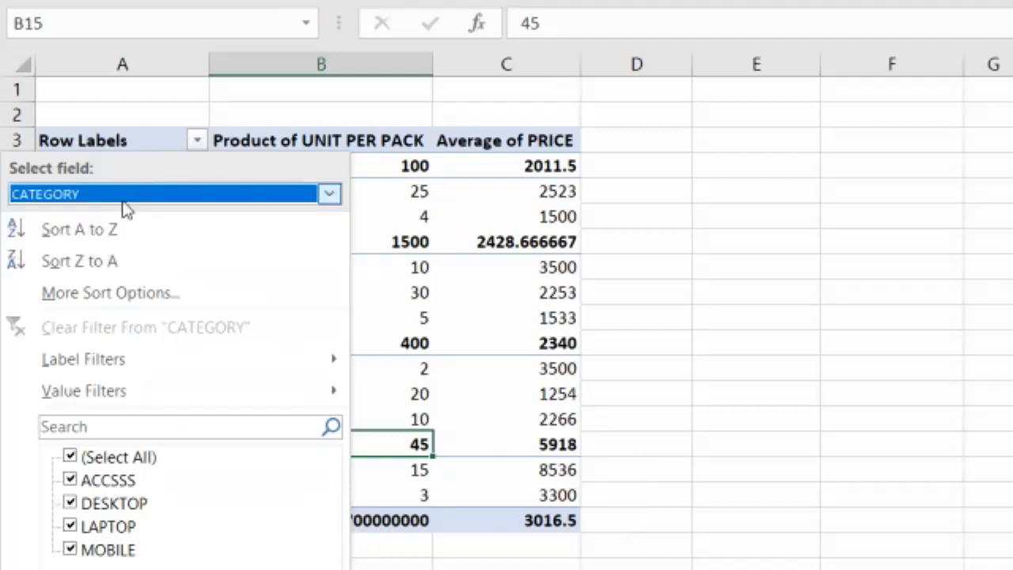
pyautogui.moveTo(94, 394)
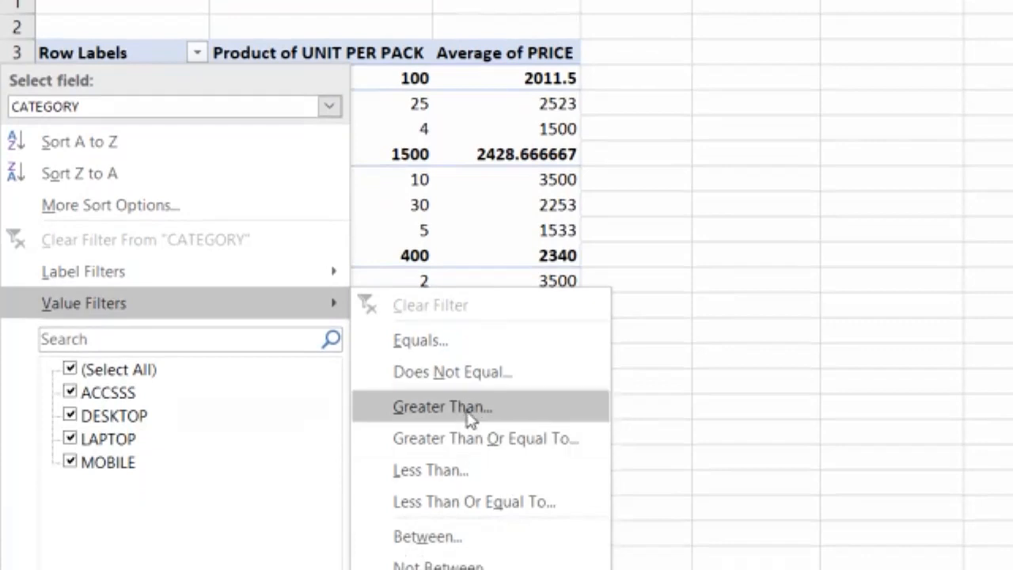
pyautogui.click(467, 417)
pyautogui.moveTo(855, 172); pyautogui.dragTo(469, 143)
pyautogui.click(667, 209)
pyautogui.write('500')
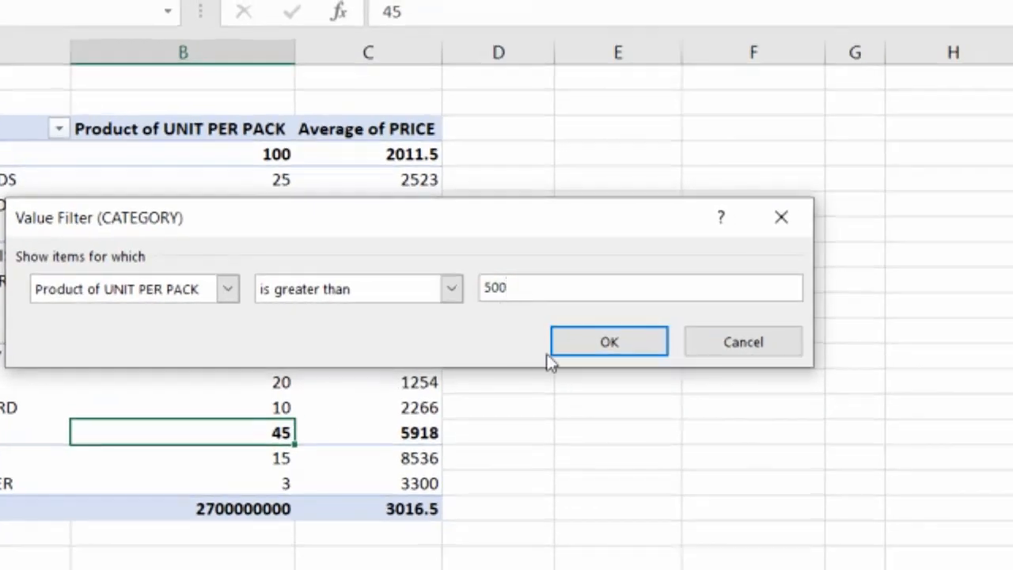
pyautogui.click(609, 344)
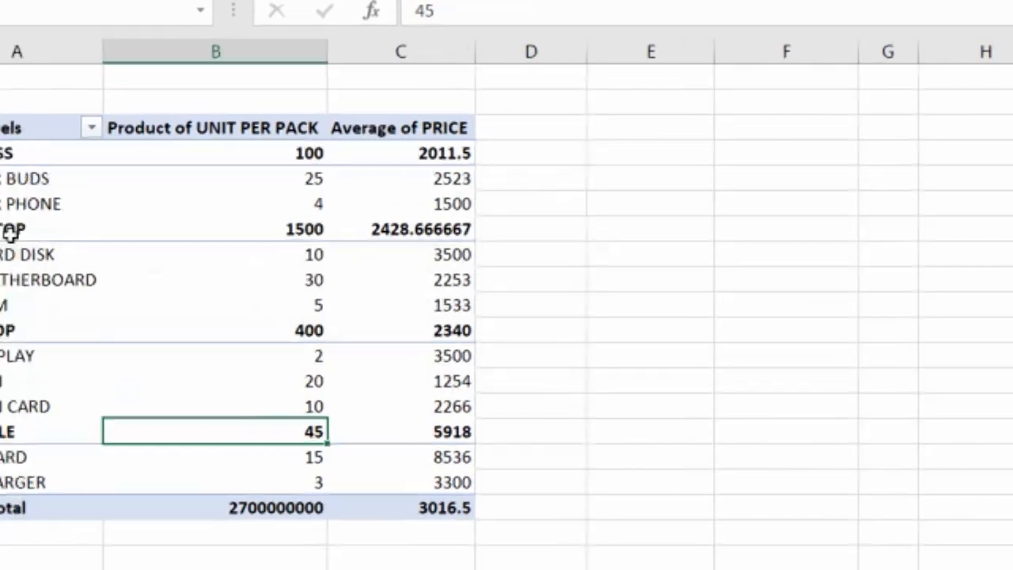
# Clear the value filter from the CATEGORY field
pyautogui.click(28, 155)
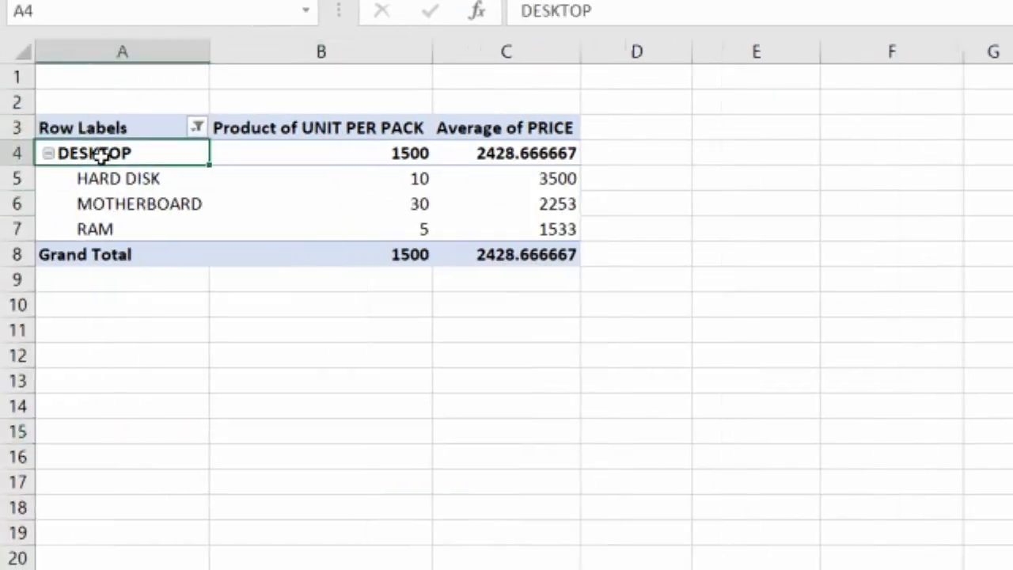
pyautogui.click(373, 157)
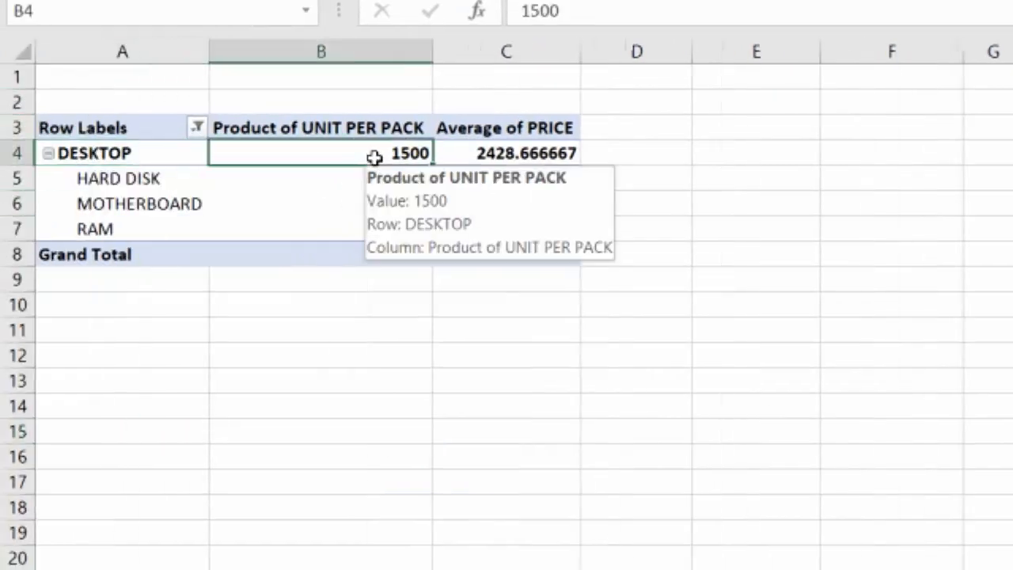
pyautogui.click(115, 153)
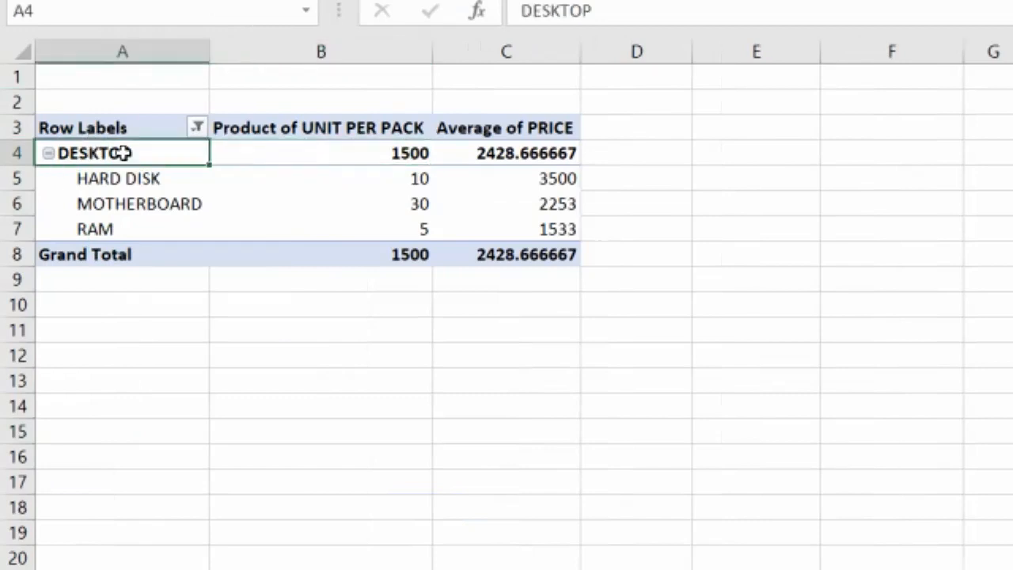
pyautogui.click(378, 155)
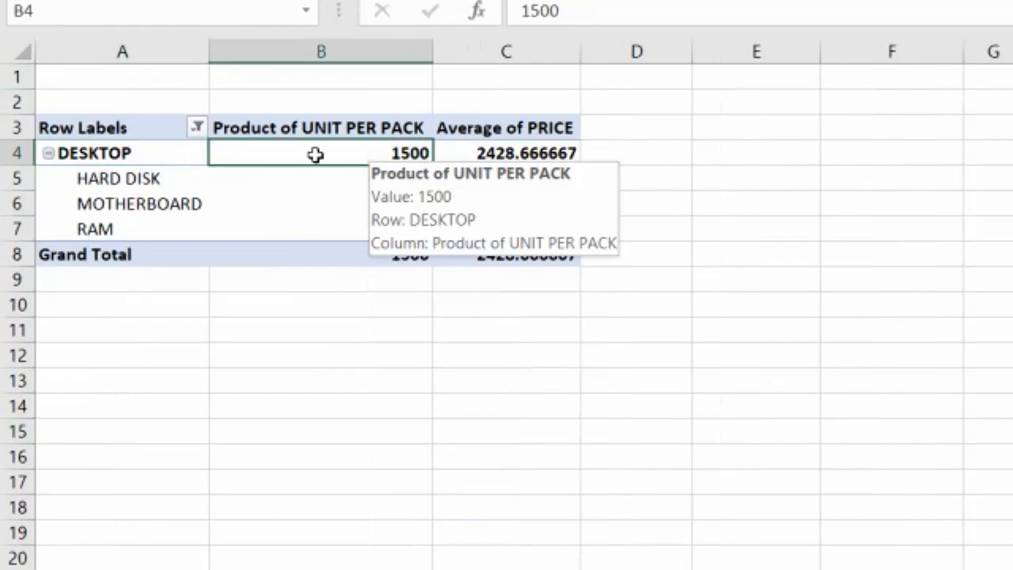
pyautogui.click(196, 128)
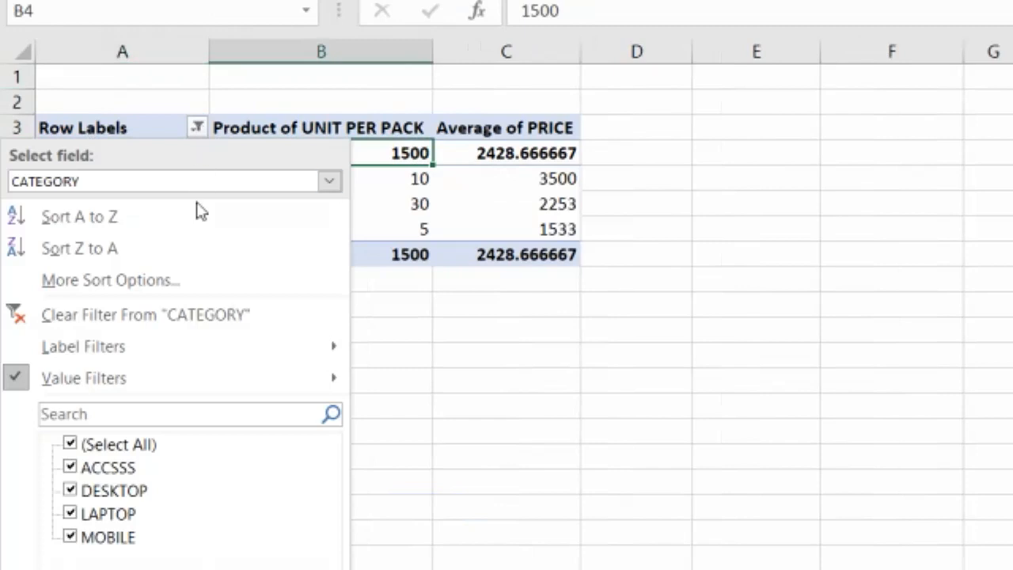
pyautogui.click(164, 317)
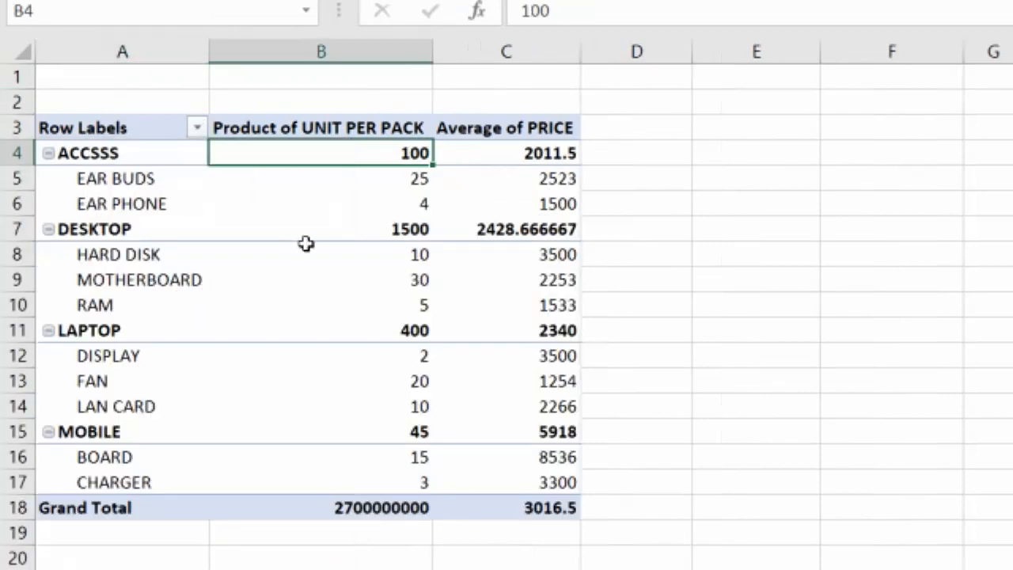
pyautogui.moveTo(118, 178); pyautogui.dragTo(131, 204)
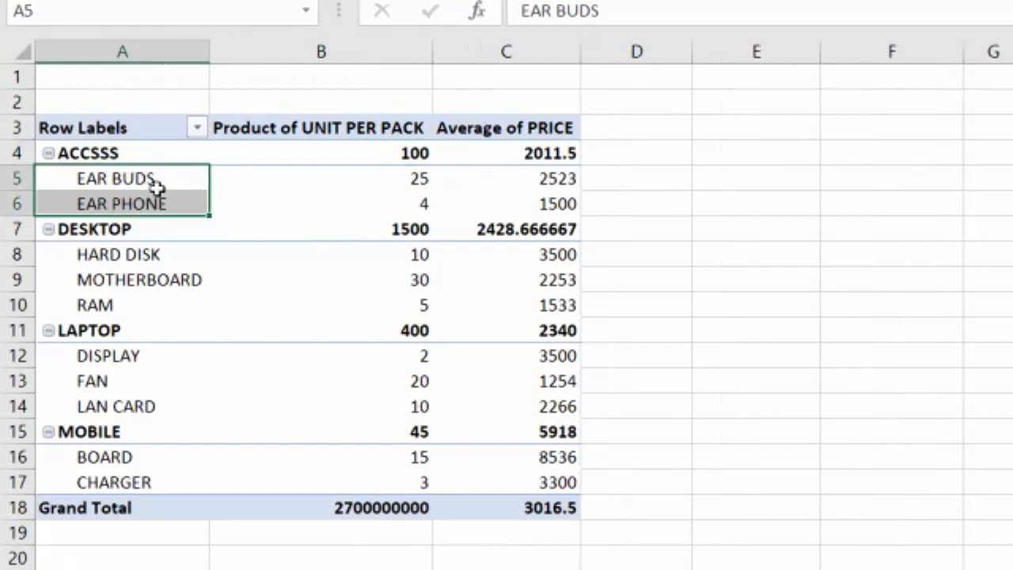
pyautogui.click(157, 186)
pyautogui.click(324, 178)
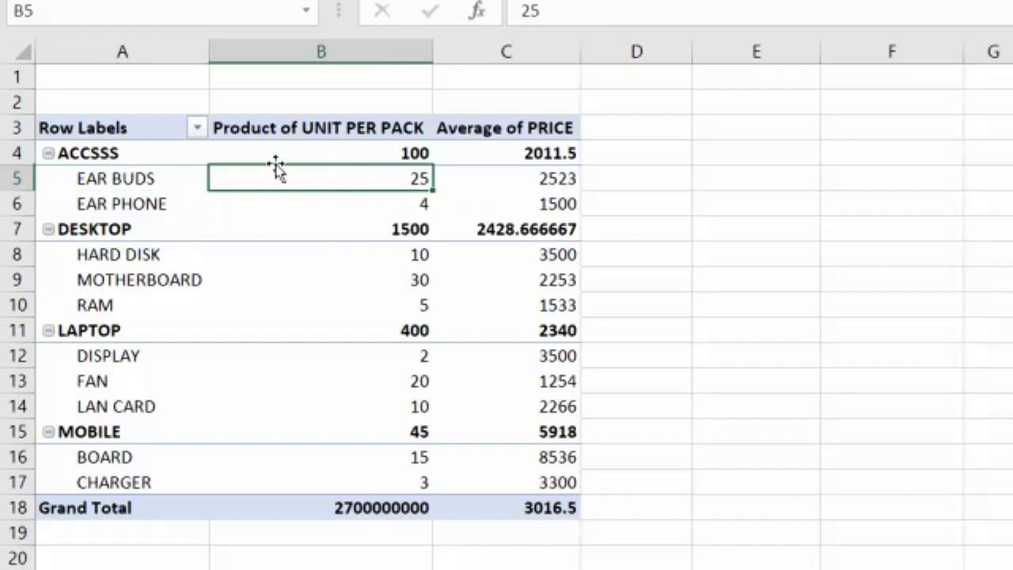
# Apply a value filter to NAME showing items where Product of UNIT PER PACK is greater than 20
pyautogui.click(197, 128)
pyautogui.click(115, 188)
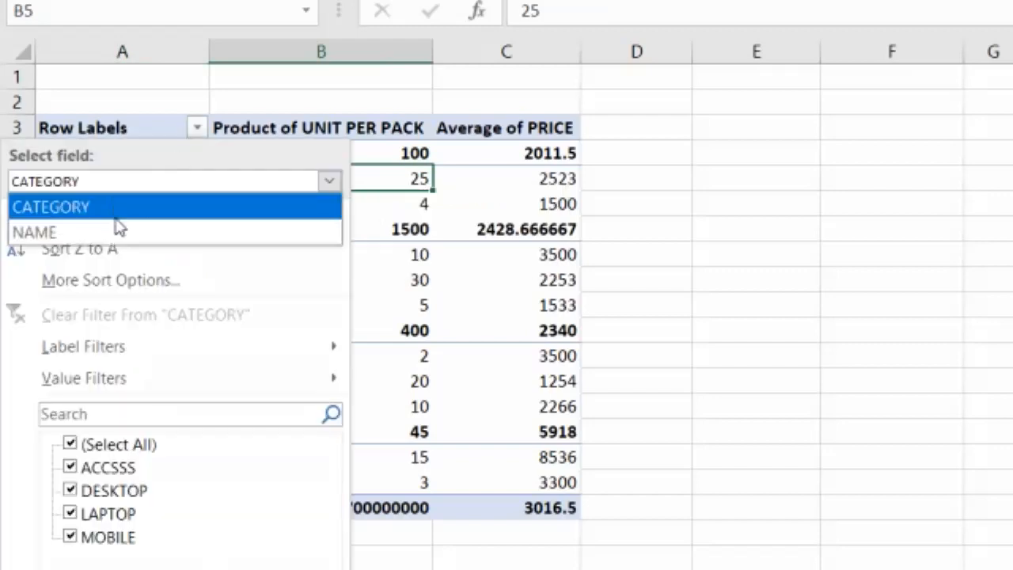
pyautogui.click(107, 231)
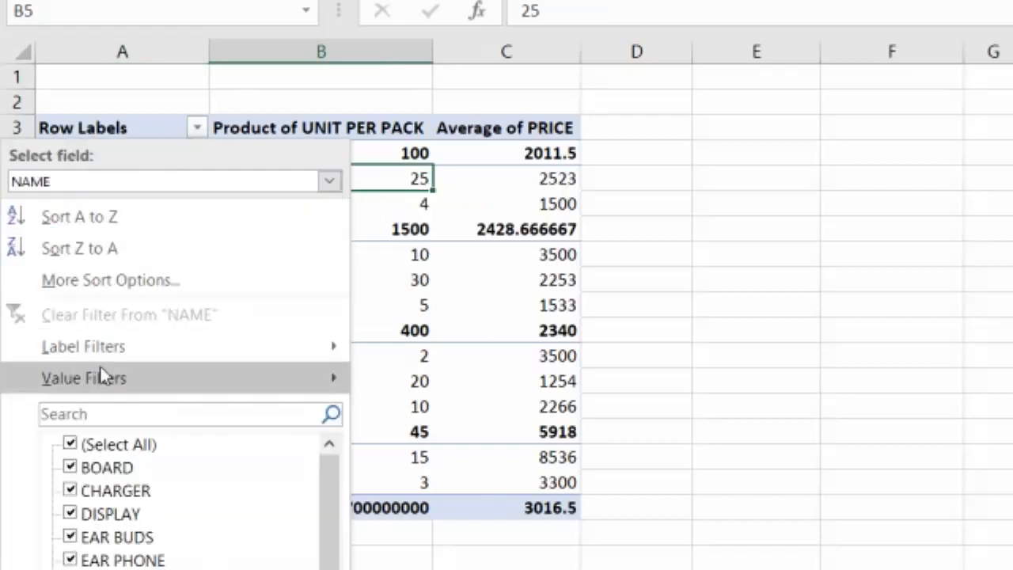
pyautogui.moveTo(99, 376)
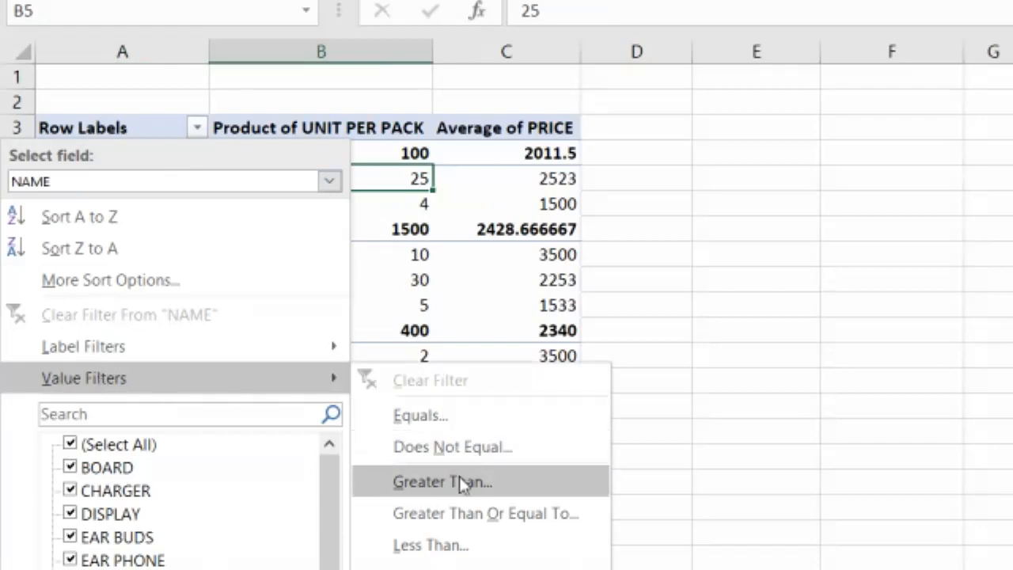
pyautogui.click(463, 498)
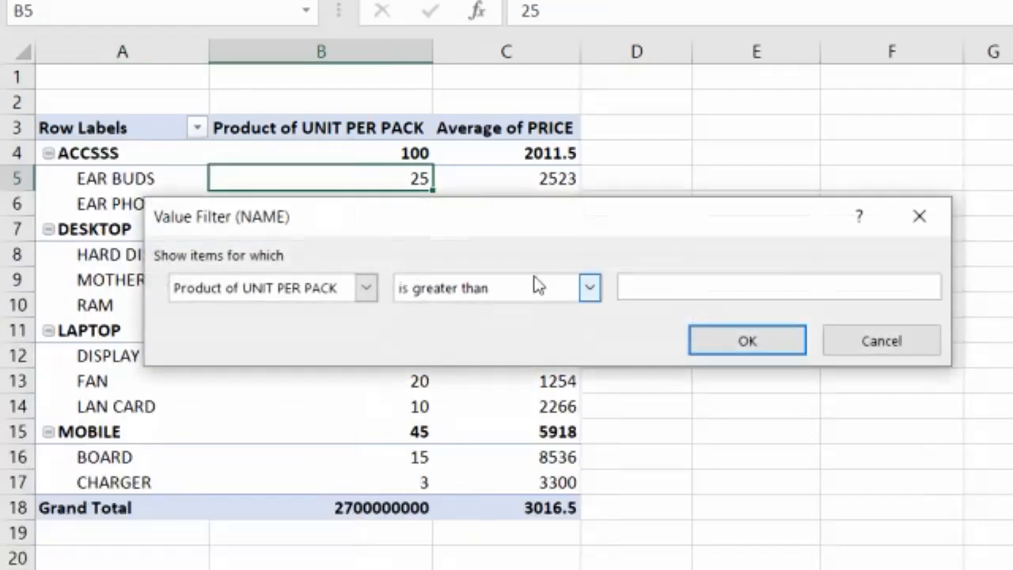
pyautogui.write('20')
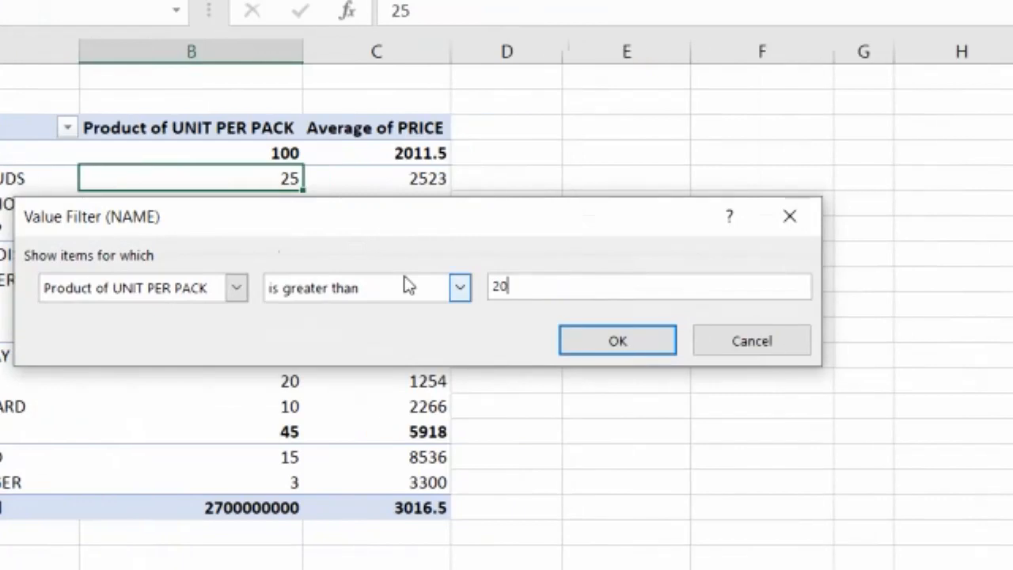
pyautogui.click(660, 350)
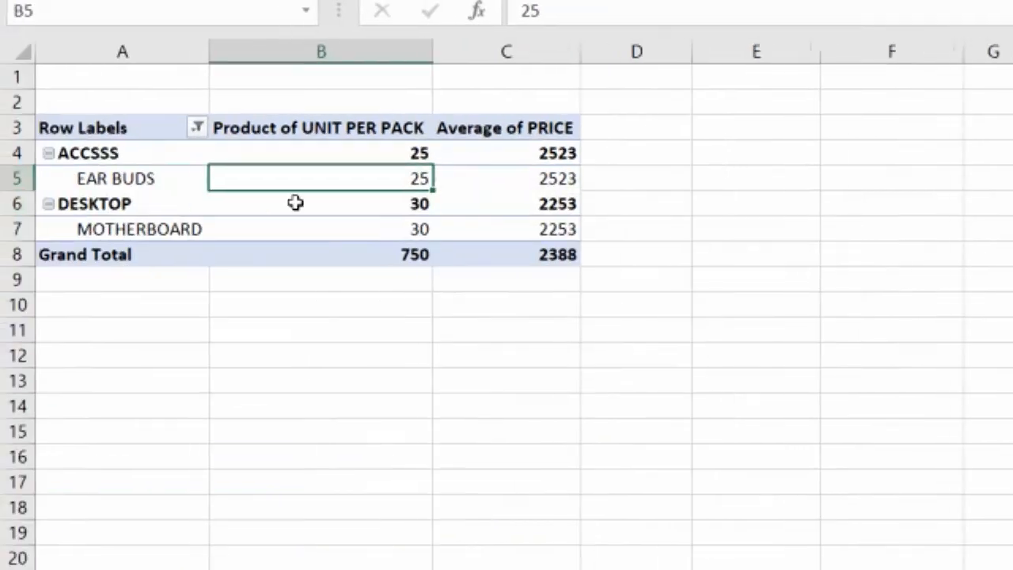
pyautogui.click(402, 225)
pyautogui.click(396, 181)
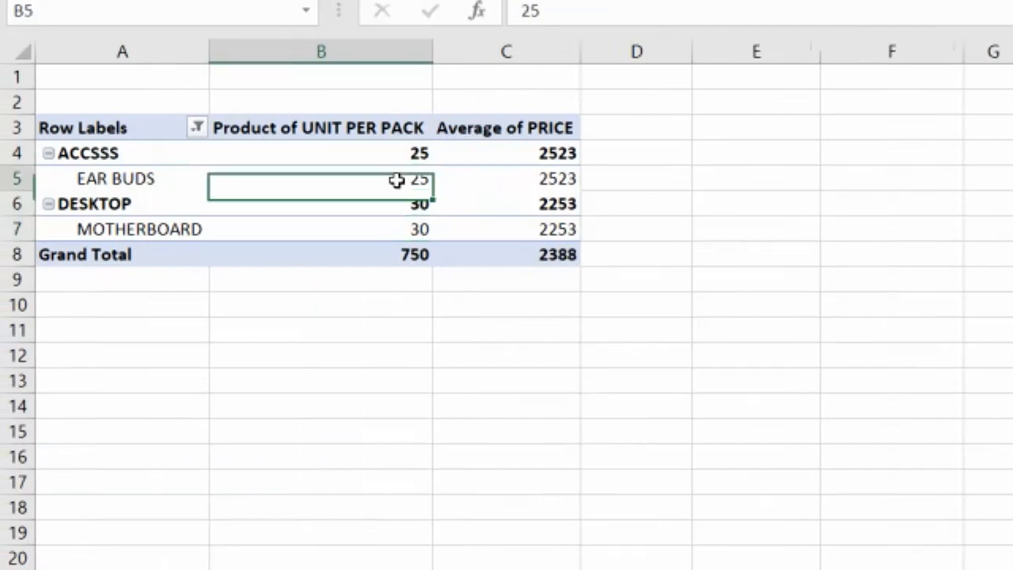
pyautogui.click(403, 234)
pyautogui.click(394, 174)
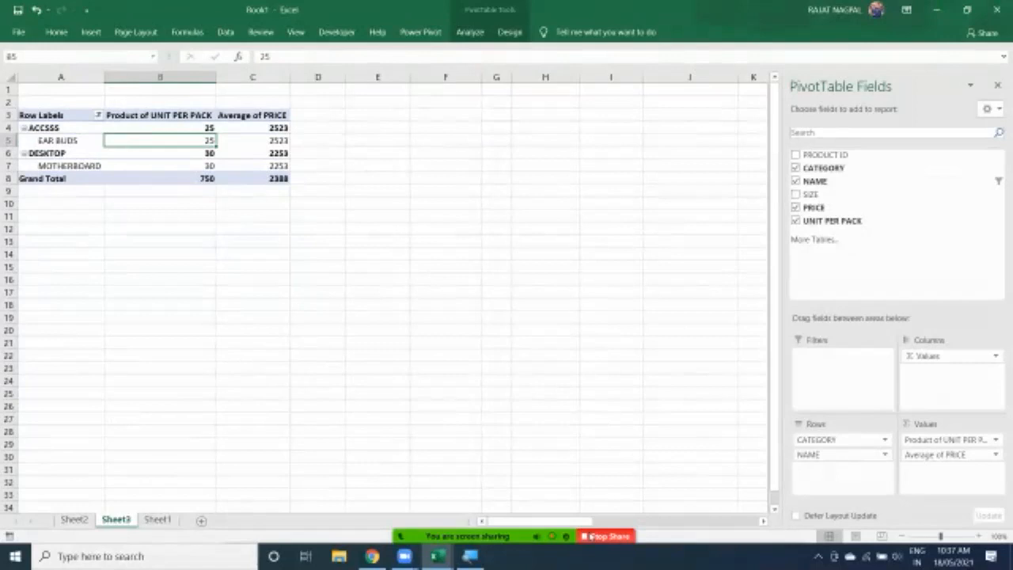
pyautogui.click(592, 537)
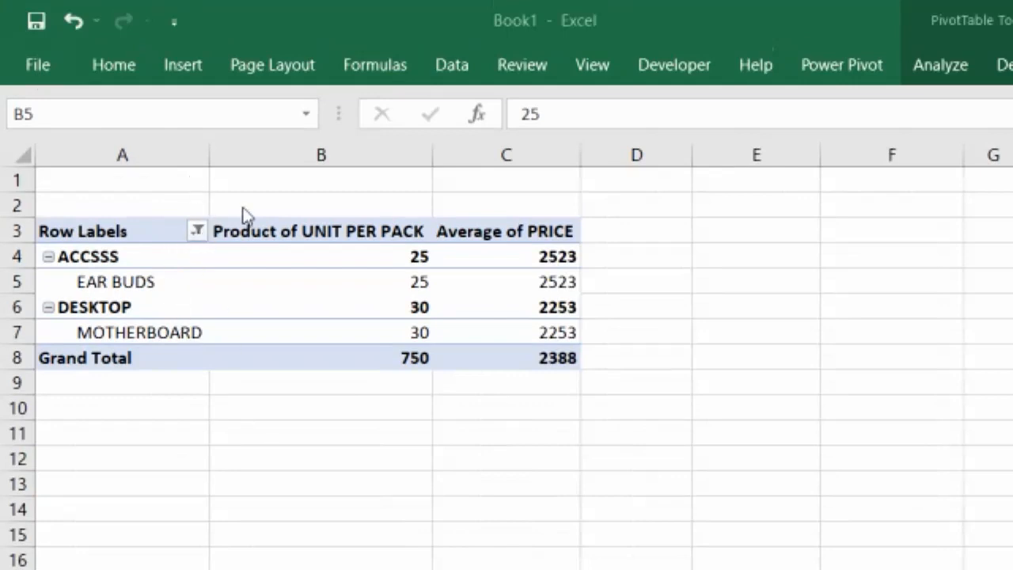
# Clear the value filter from the NAME field
pyautogui.click(197, 232)
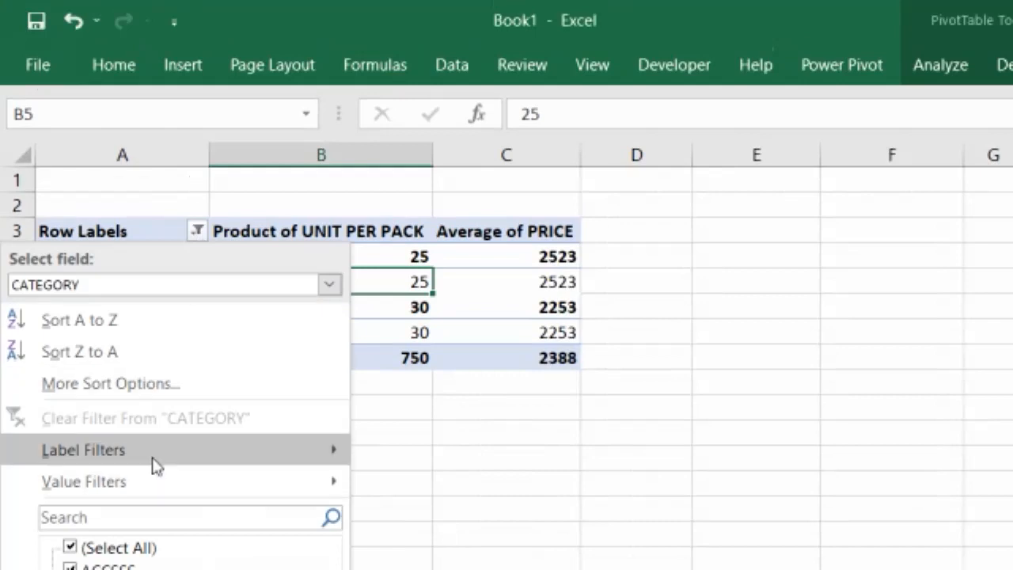
pyautogui.click(397, 291)
pyautogui.click(196, 229)
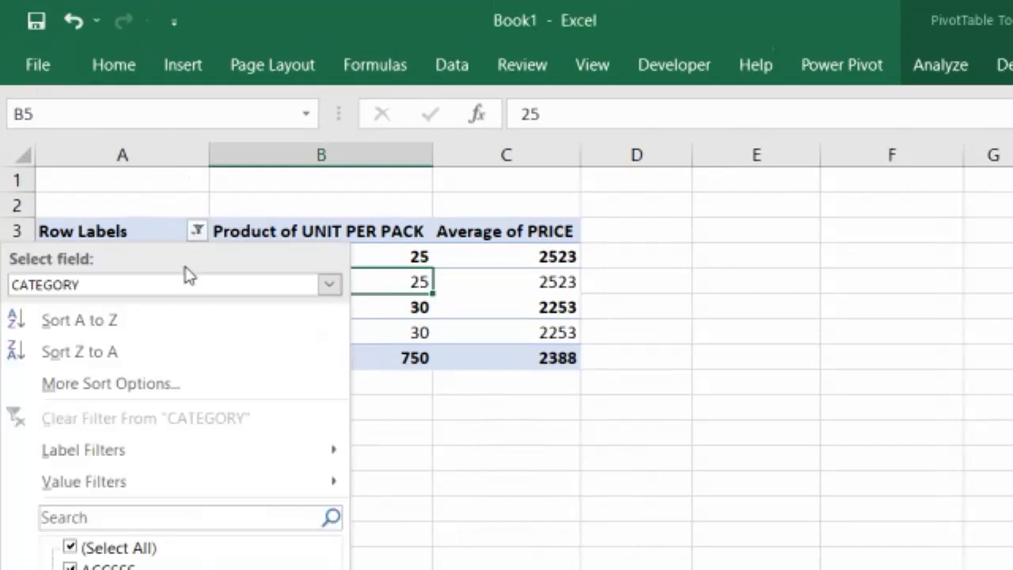
pyautogui.click(178, 286)
pyautogui.click(118, 335)
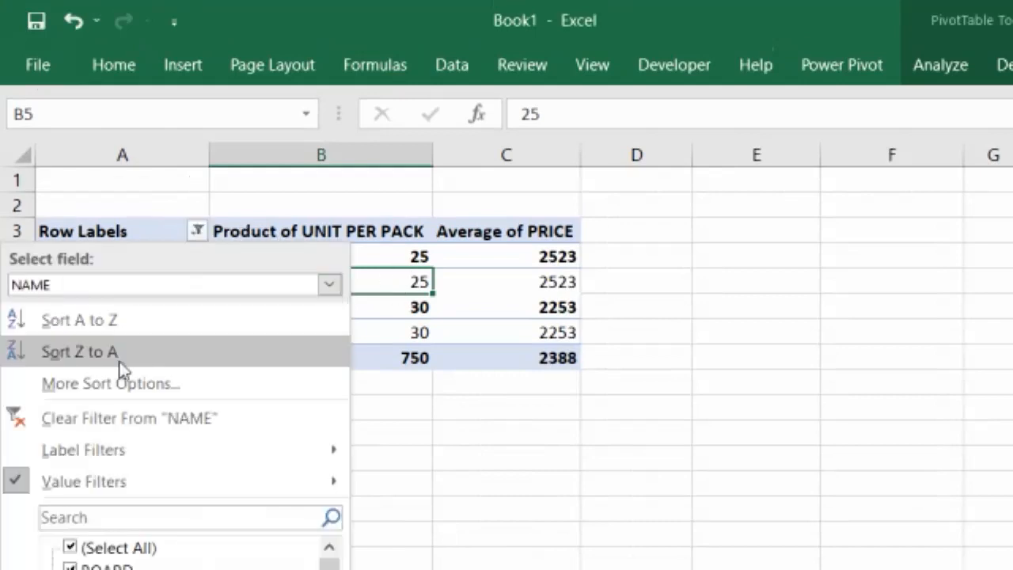
pyautogui.click(123, 419)
pyautogui.scroll(-1, 273, 319)
pyautogui.scroll(1, 271, 319)
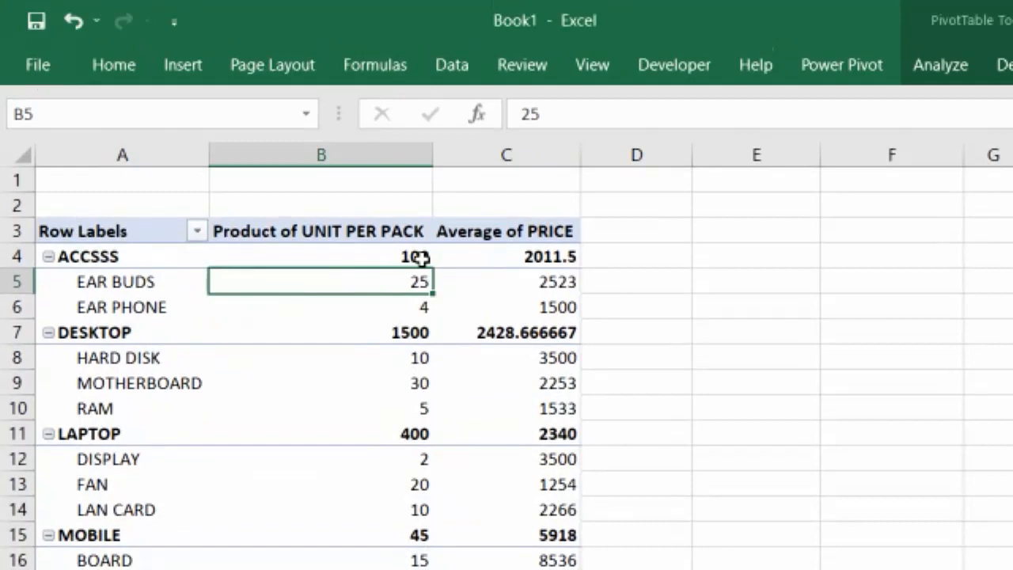
pyautogui.moveTo(420, 258)
pyautogui.moveTo(419, 274)
pyautogui.moveTo(188, 263)
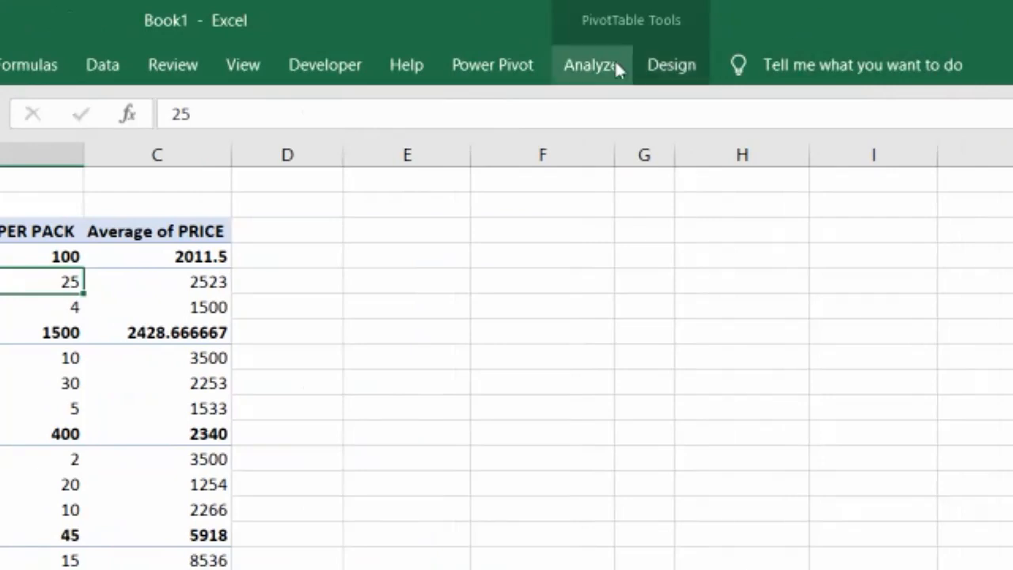
pyautogui.click(615, 65)
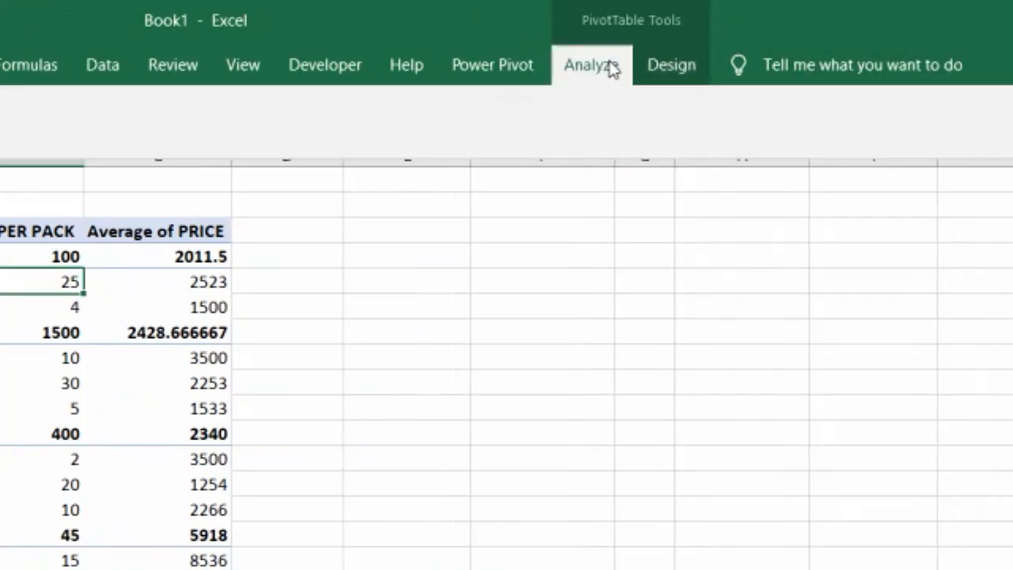
pyautogui.click(537, 165)
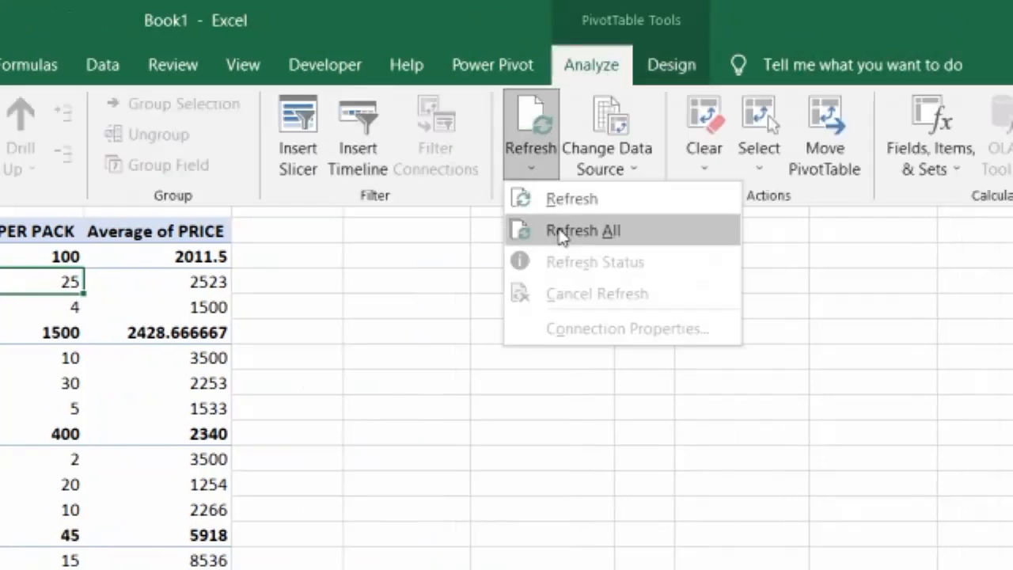
pyautogui.click(169, 464)
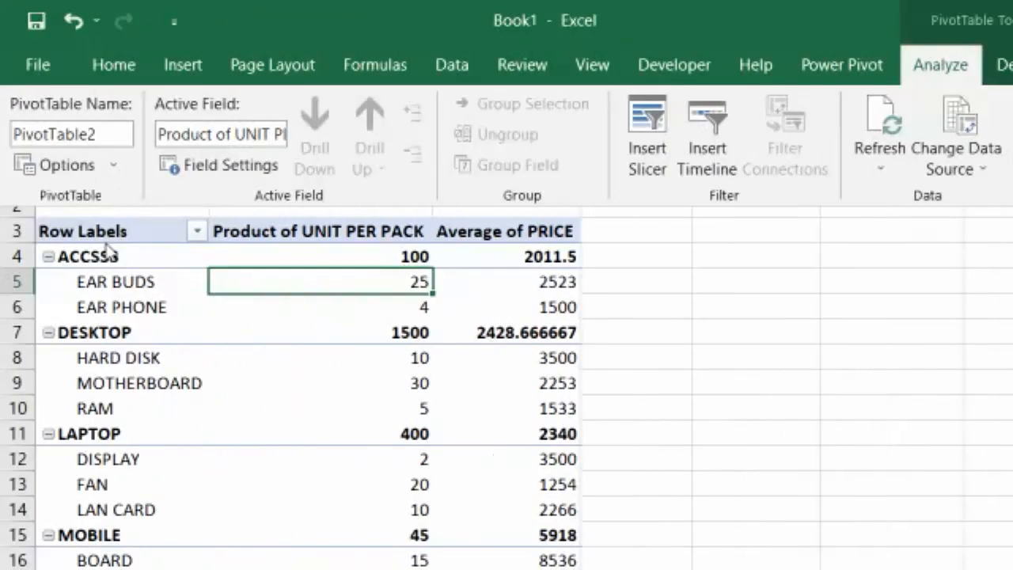
pyautogui.click(196, 232)
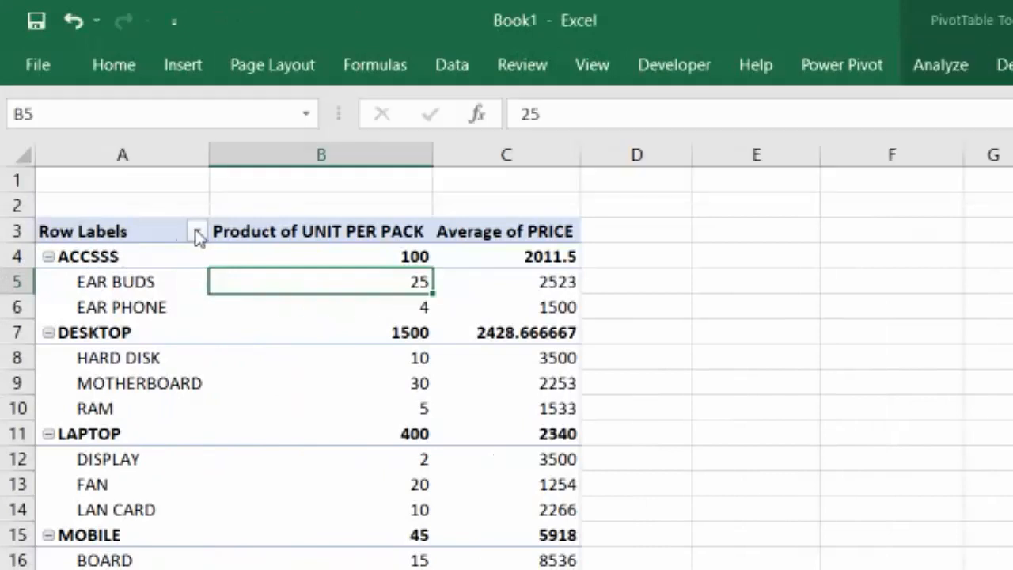
pyautogui.click(196, 232)
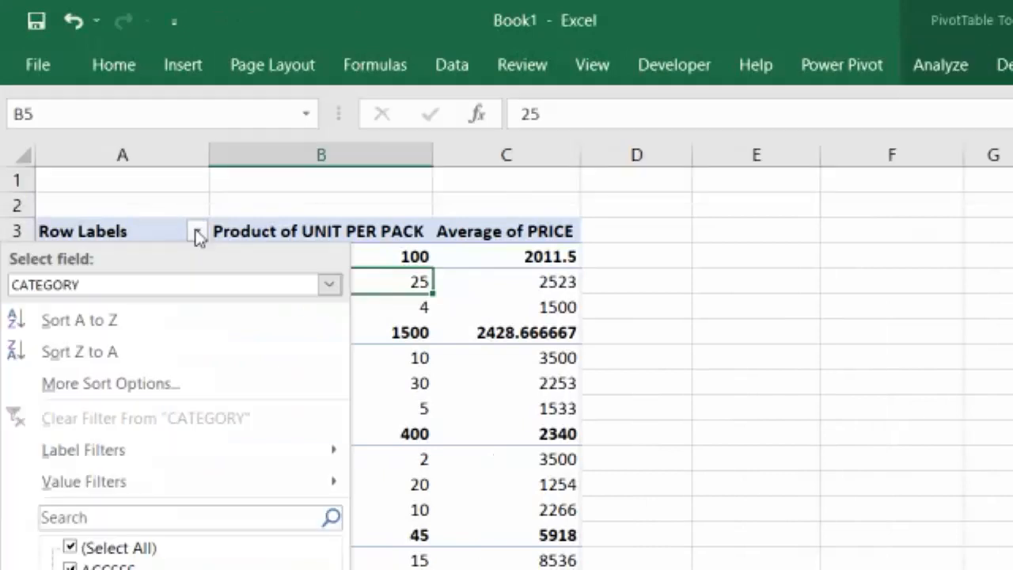
pyautogui.click(132, 285)
pyautogui.click(126, 295)
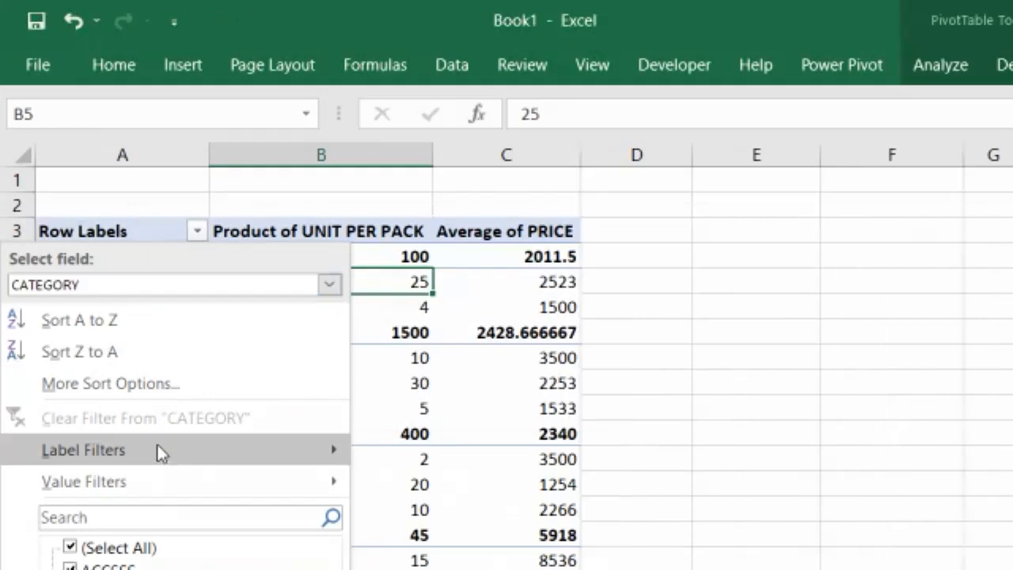
pyautogui.click(443, 372)
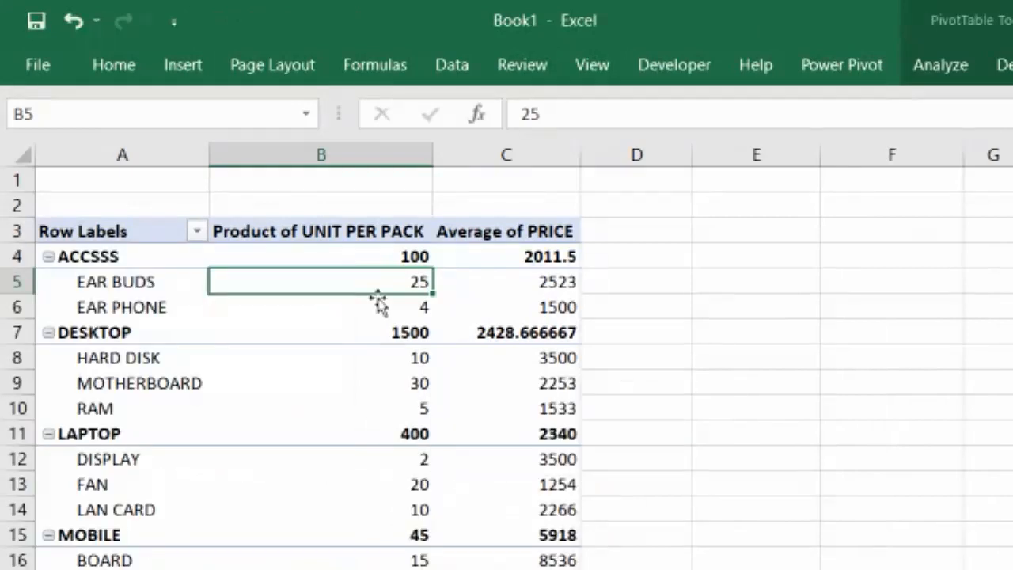
pyautogui.click(333, 229)
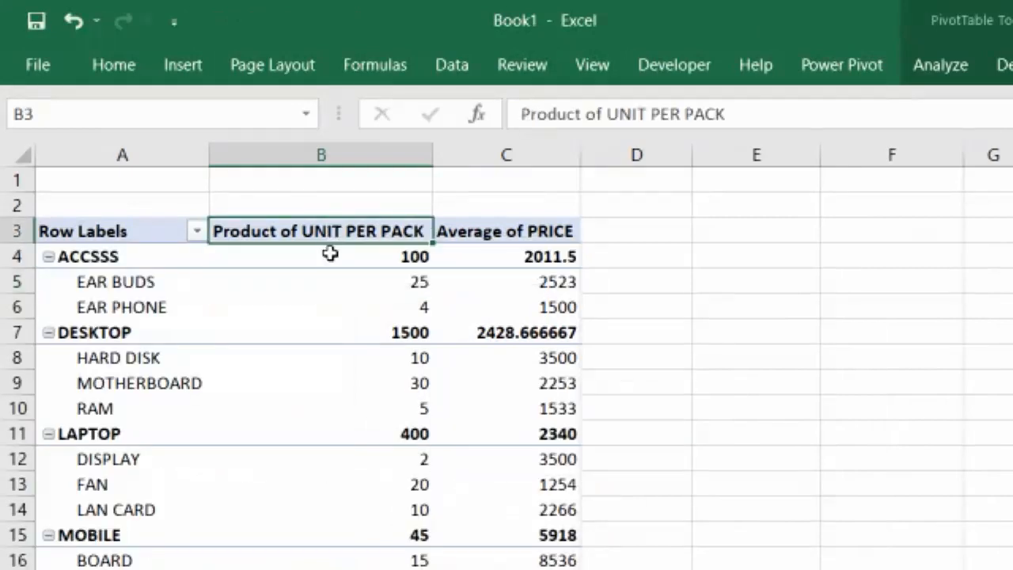
pyautogui.moveTo(330, 253)
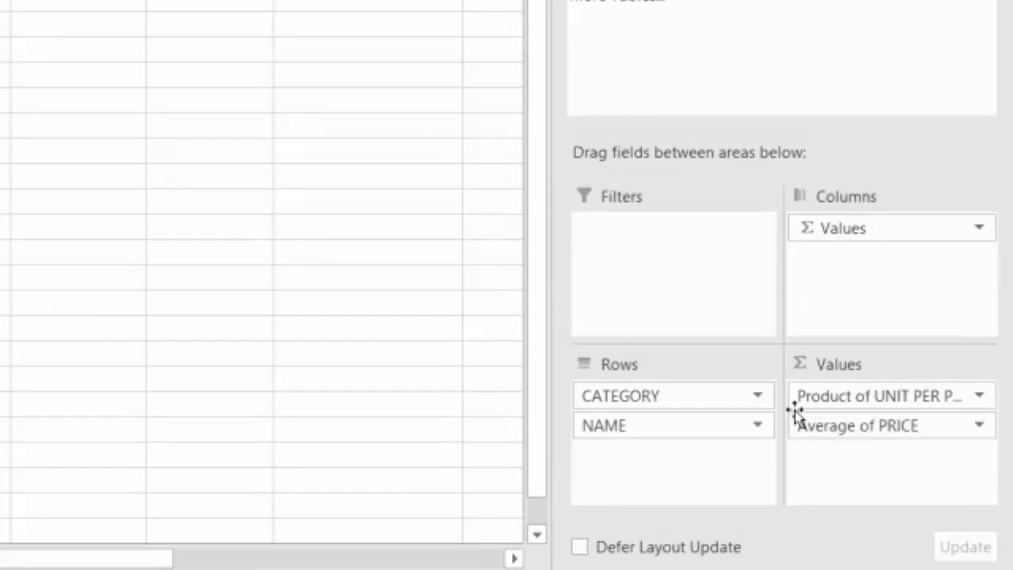
pyautogui.click(893, 400)
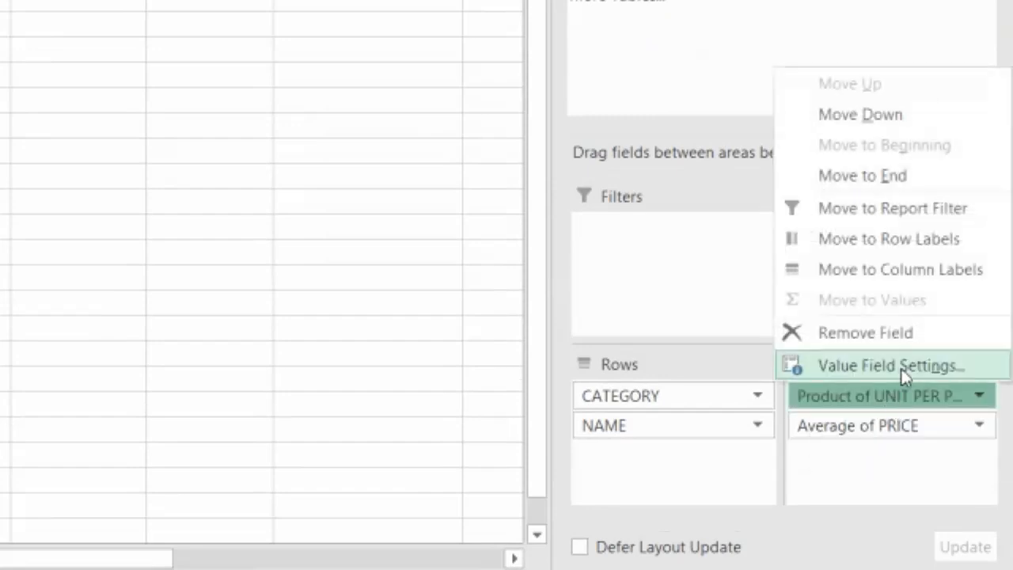
pyautogui.click(893, 459)
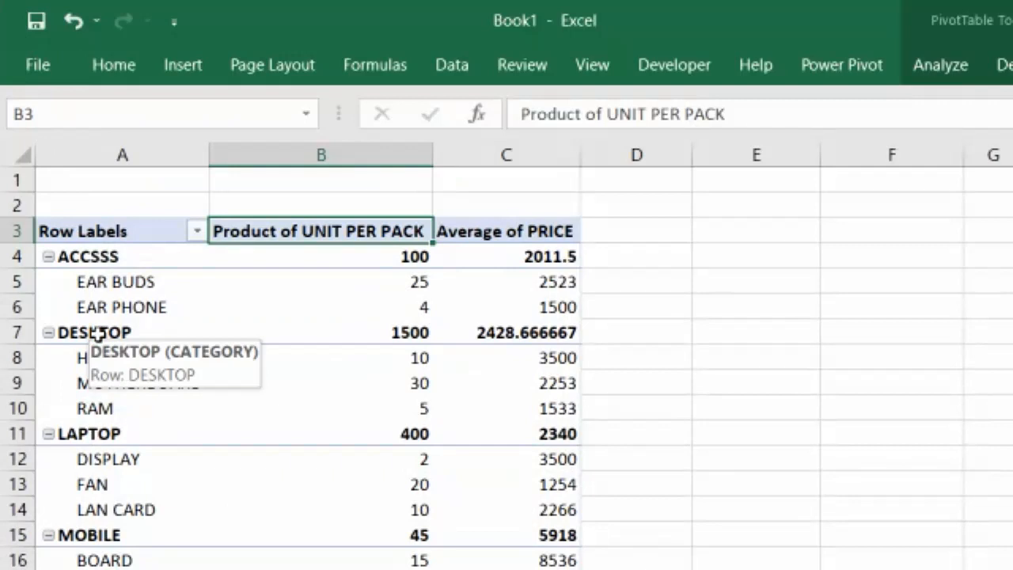
pyautogui.click(196, 231)
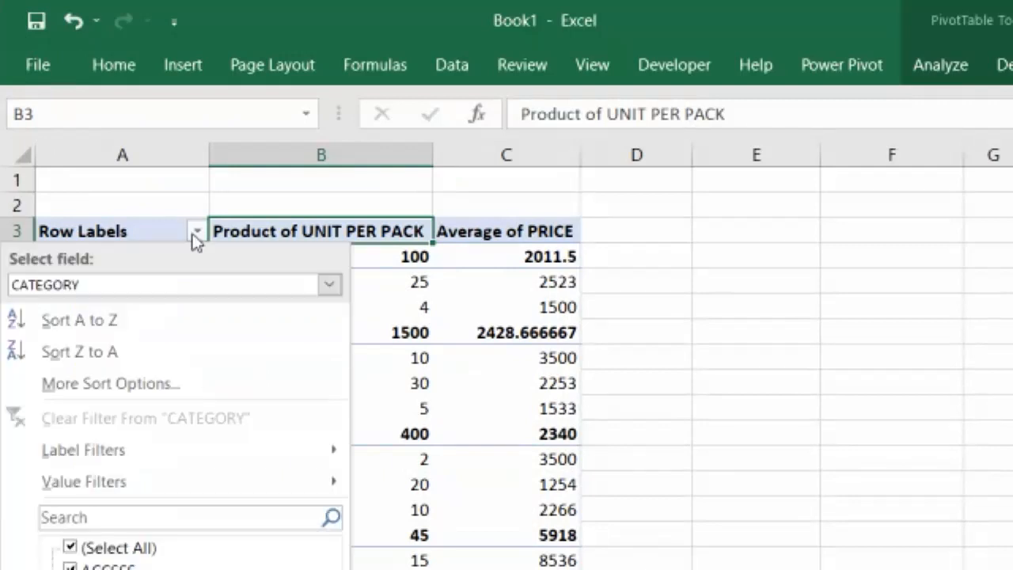
pyautogui.click(194, 235)
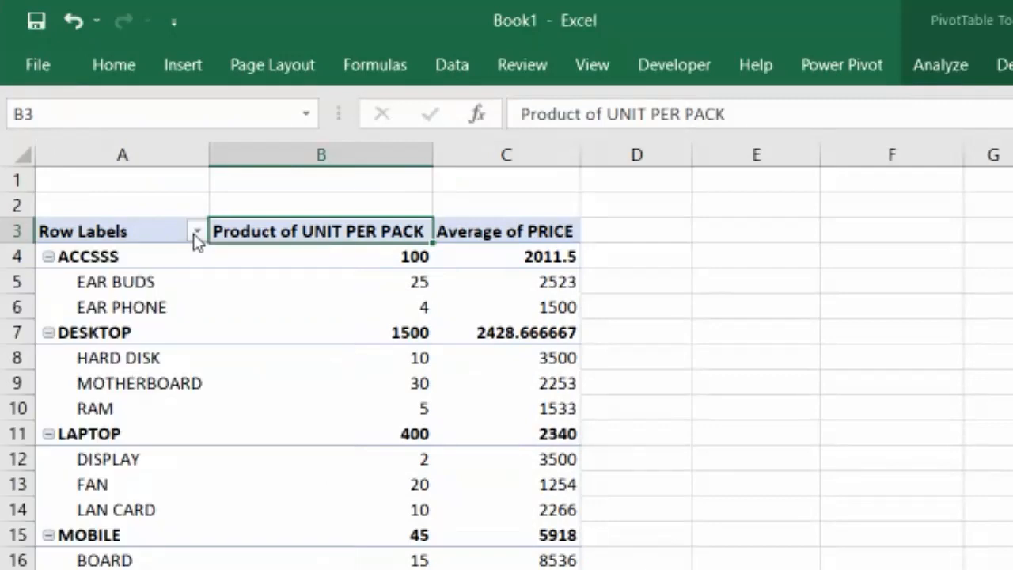
# Examine the PivotTable's category rows, item values and grand totals for both value fields
pyautogui.click(93, 262)
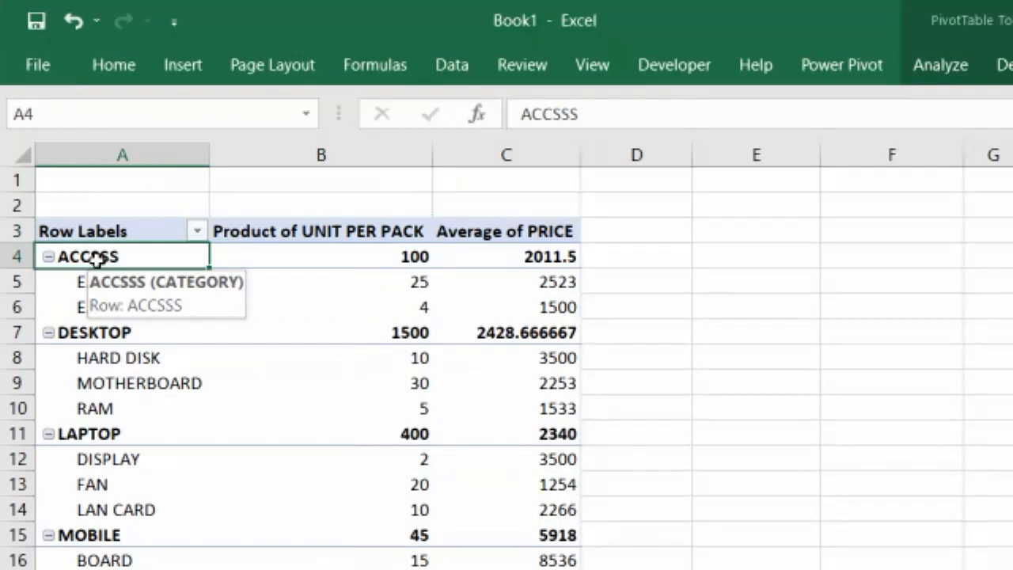
pyautogui.click(75, 332)
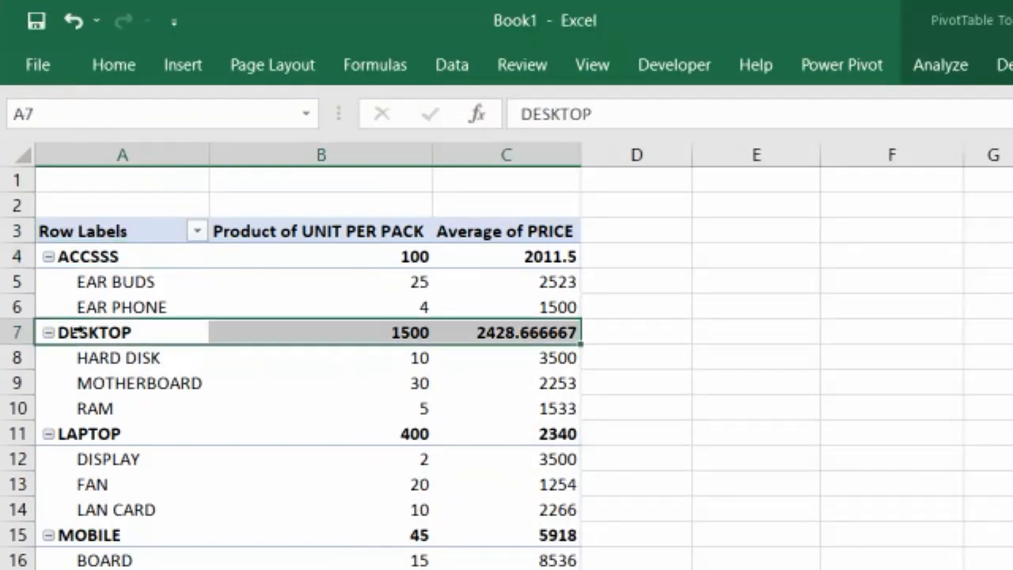
pyautogui.scroll(-1, 74, 332)
pyautogui.click(74, 356)
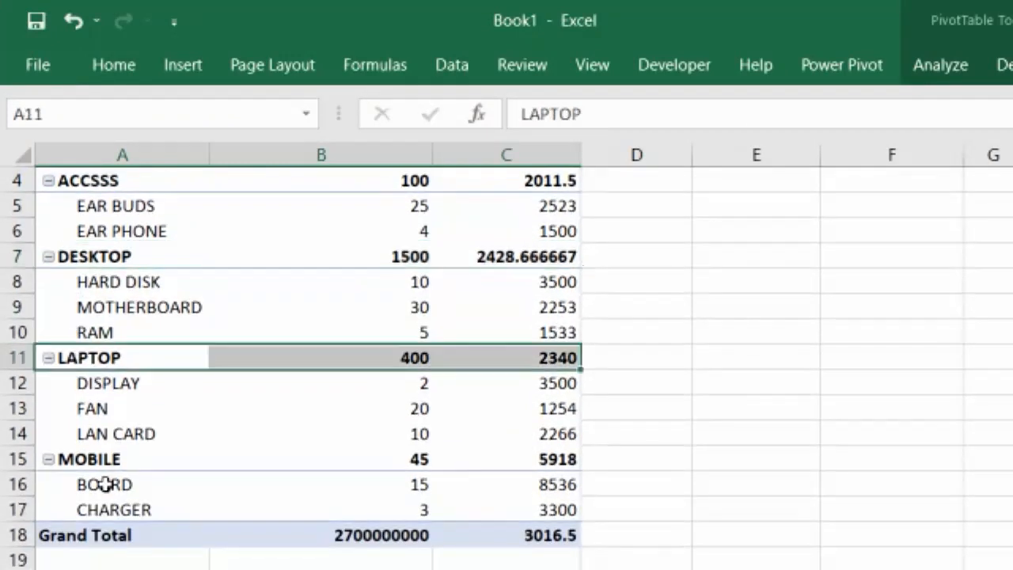
pyautogui.click(107, 459)
pyautogui.scroll(1, 109, 407)
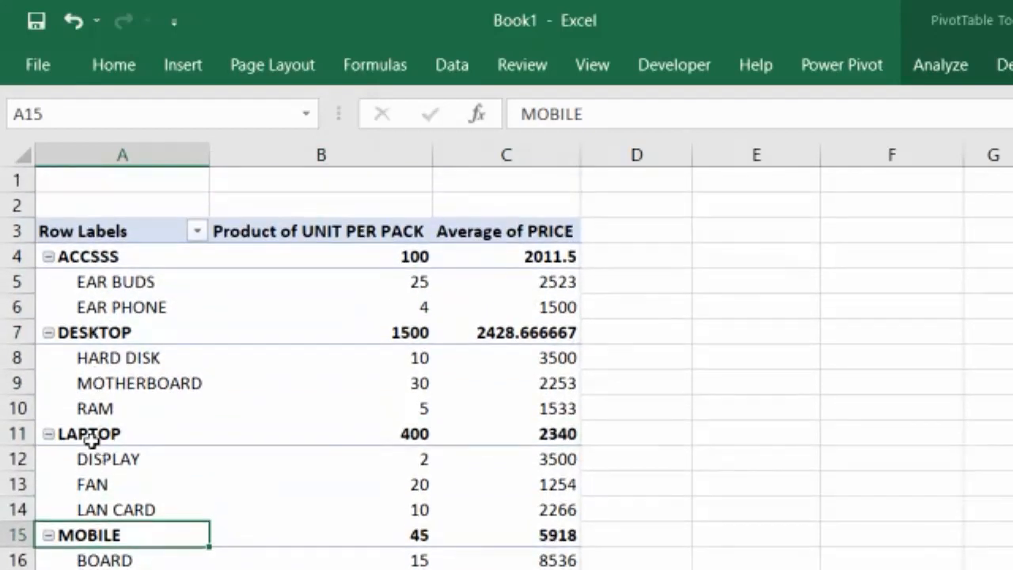
pyautogui.scroll(-1, 90, 441)
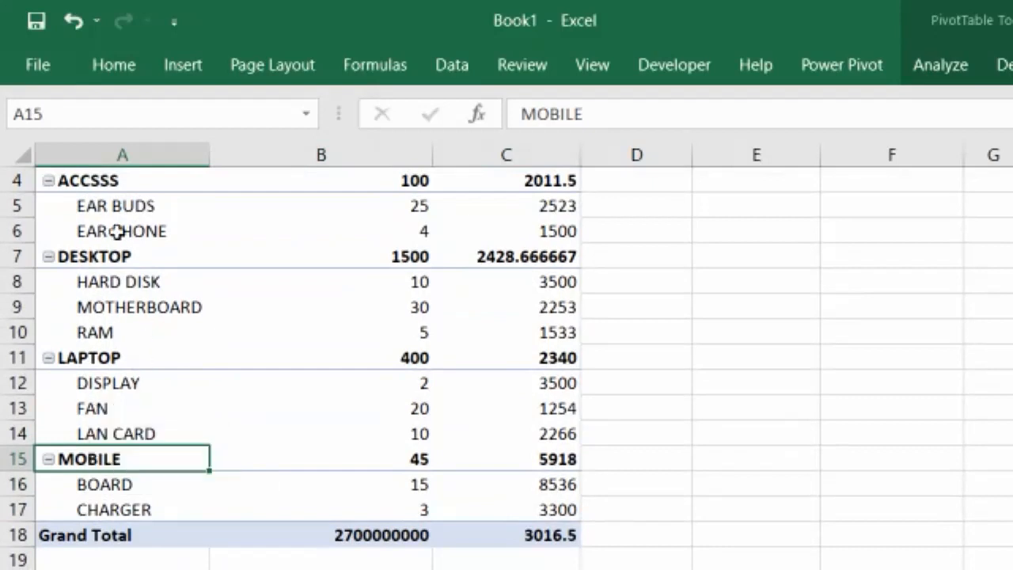
pyautogui.moveTo(122, 201); pyautogui.dragTo(124, 233)
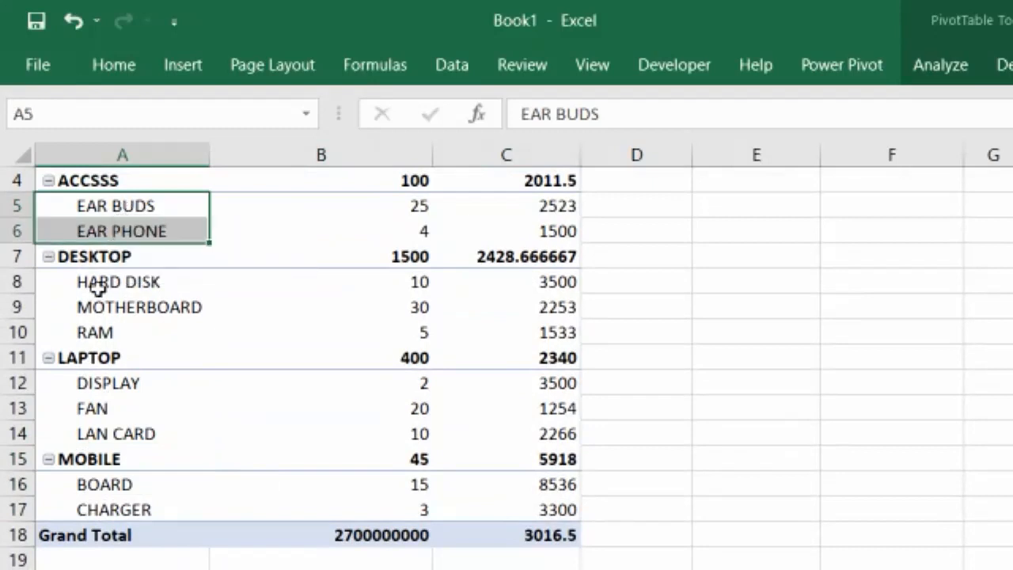
pyautogui.moveTo(95, 289); pyautogui.dragTo(95, 338)
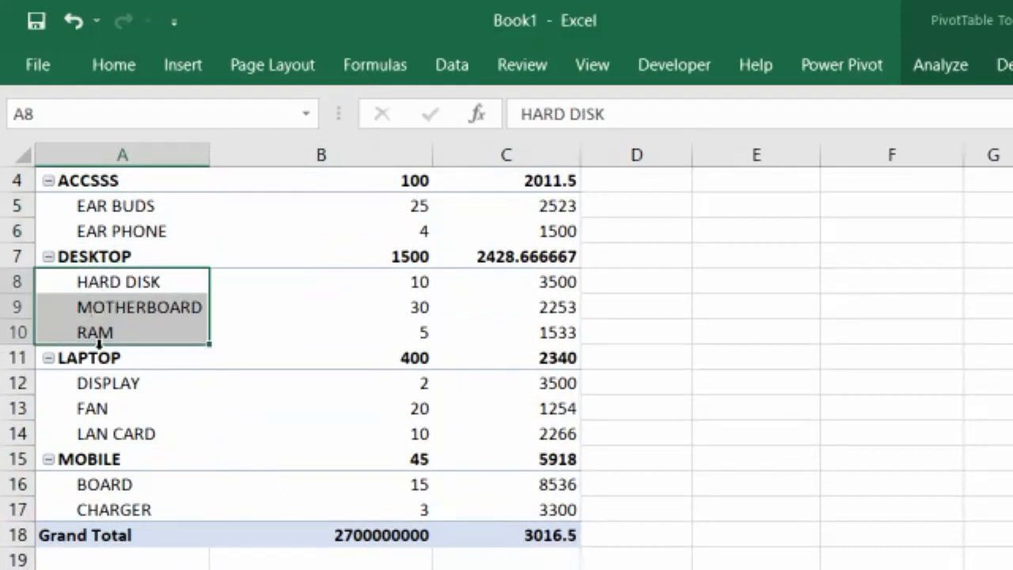
pyautogui.moveTo(100, 390); pyautogui.dragTo(106, 428)
pyautogui.scroll(-2, 106, 428)
pyautogui.moveTo(126, 332); pyautogui.dragTo(129, 356)
pyautogui.scroll(2, 131, 340)
pyautogui.scroll(1, 293, 271)
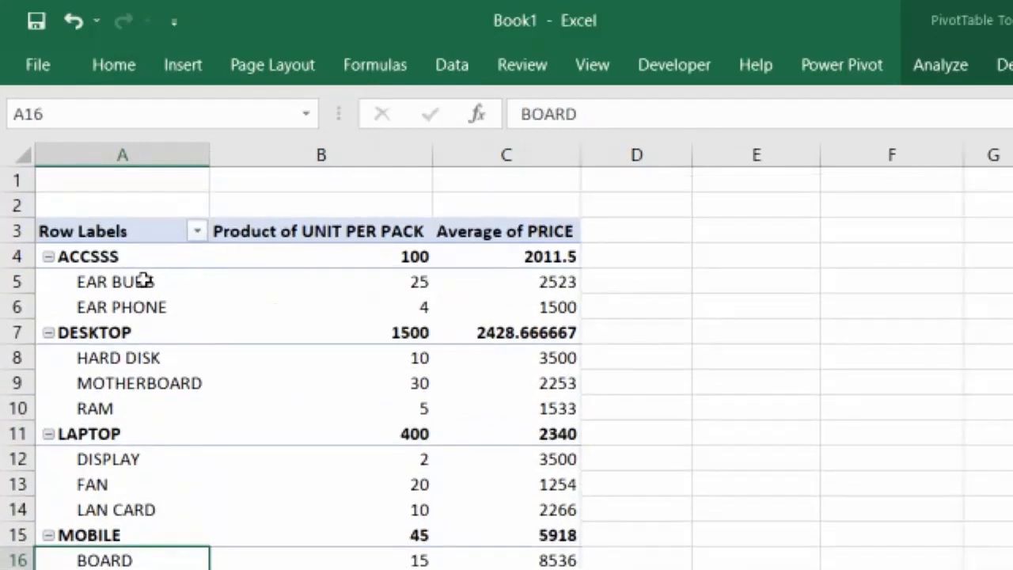
pyautogui.click(375, 259)
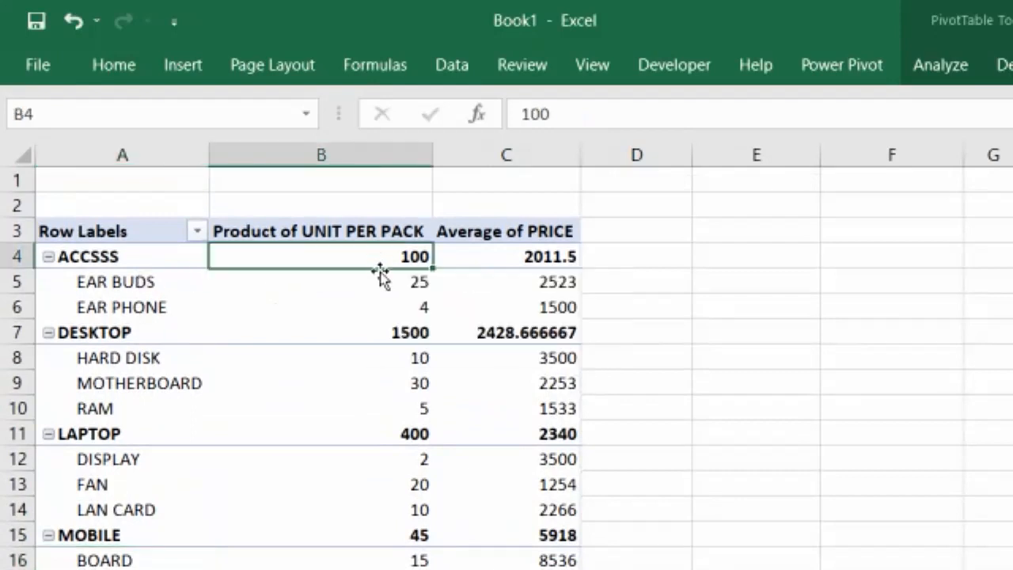
pyautogui.moveTo(398, 290); pyautogui.dragTo(400, 304)
pyautogui.scroll(-1, 399, 283)
pyautogui.scroll(-3, 399, 283)
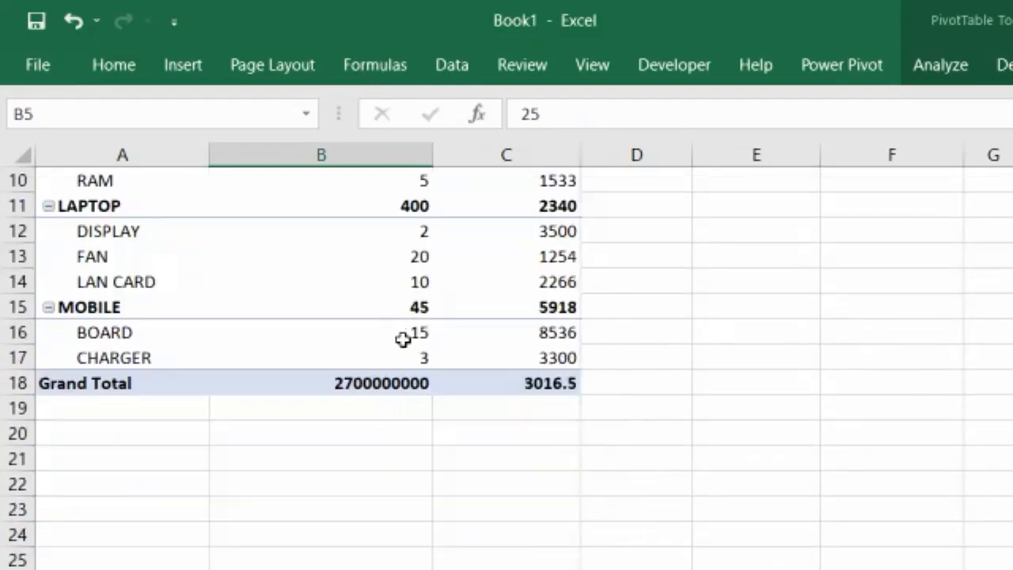
pyautogui.click(389, 382)
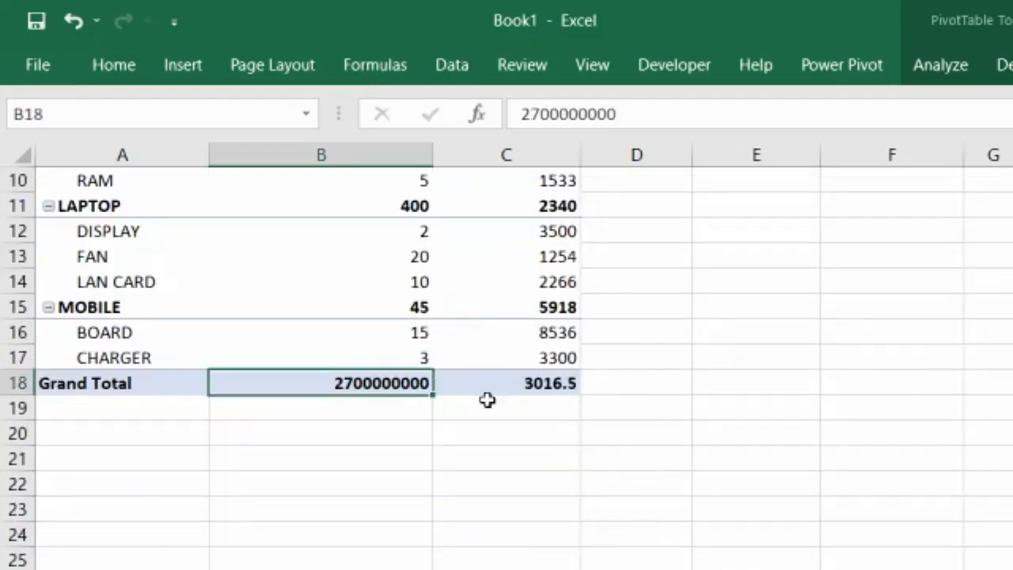
pyautogui.click(525, 386)
pyautogui.scroll(3, 518, 392)
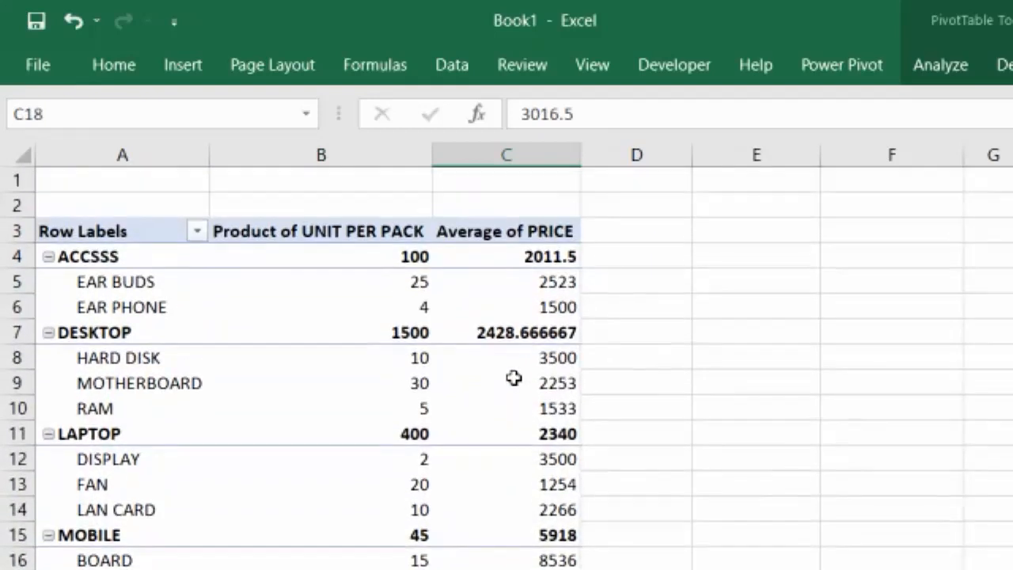
pyautogui.moveTo(507, 345)
pyautogui.scroll(-1, 507, 345)
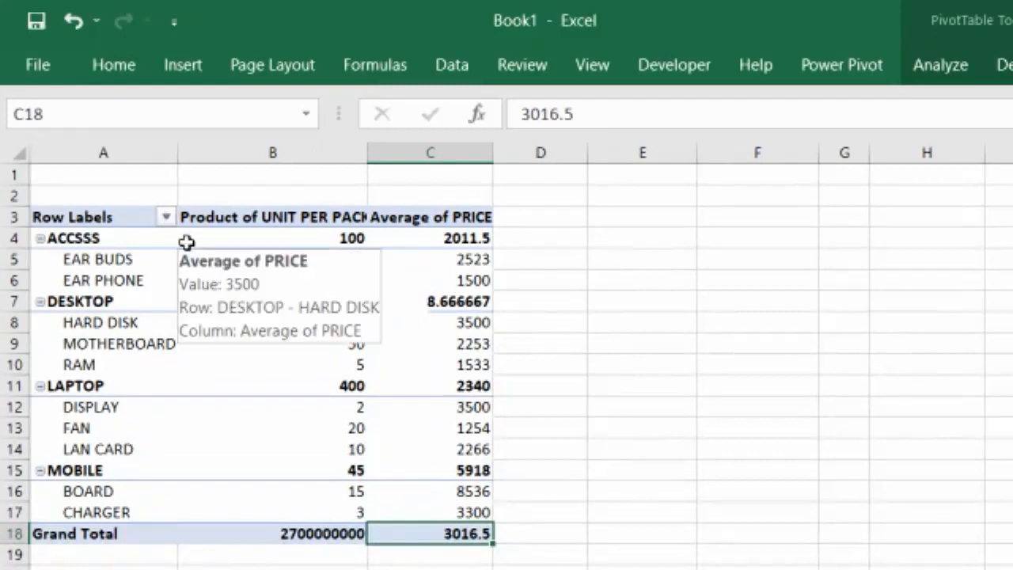
pyautogui.moveTo(186, 242)
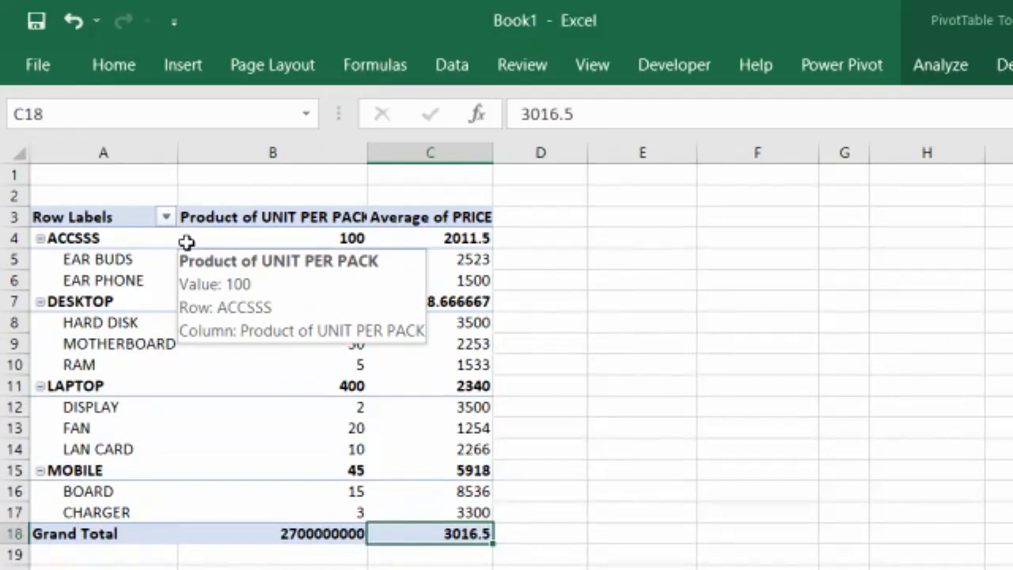
pyautogui.click(166, 217)
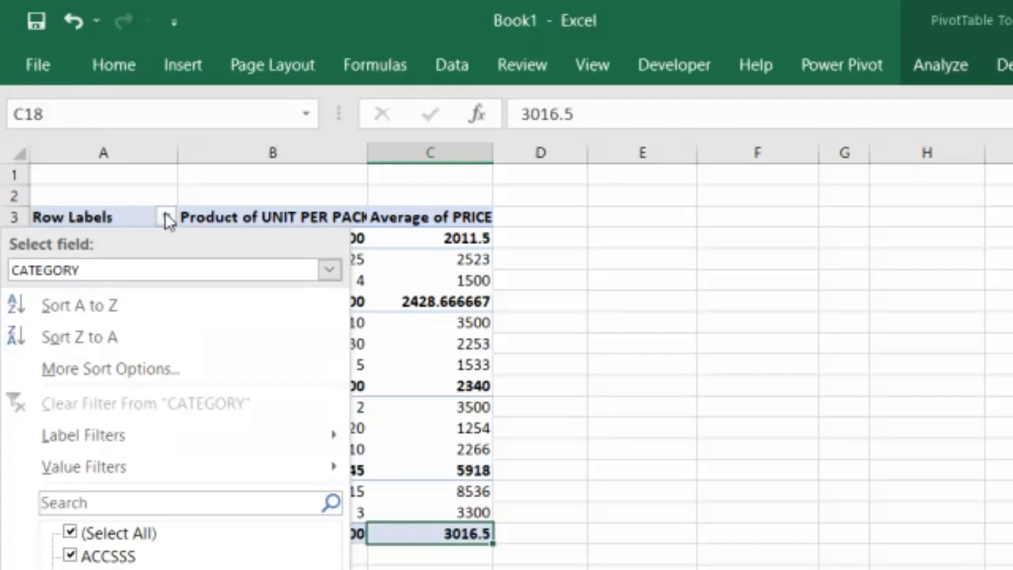
pyautogui.click(168, 218)
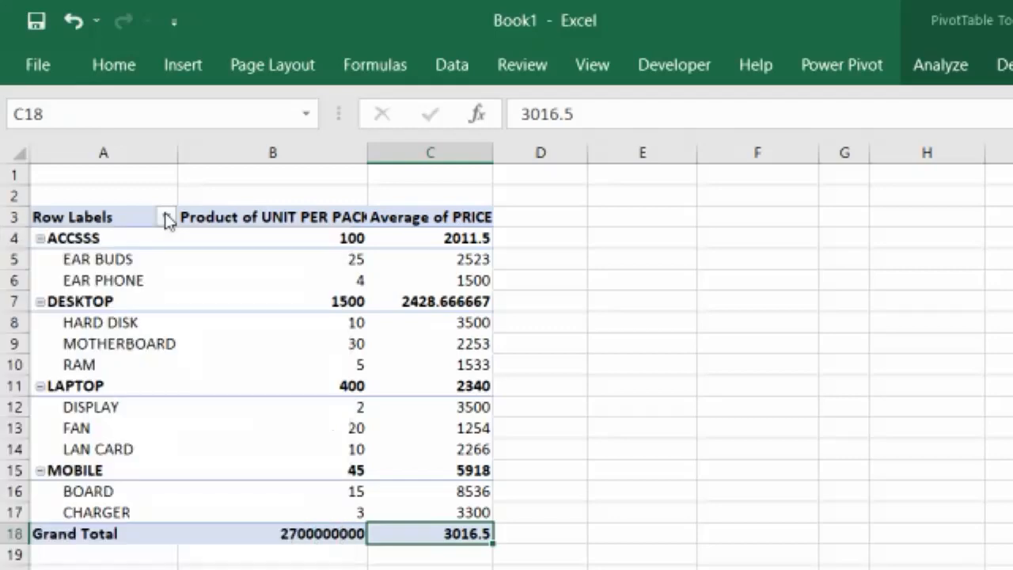
pyautogui.click(168, 218)
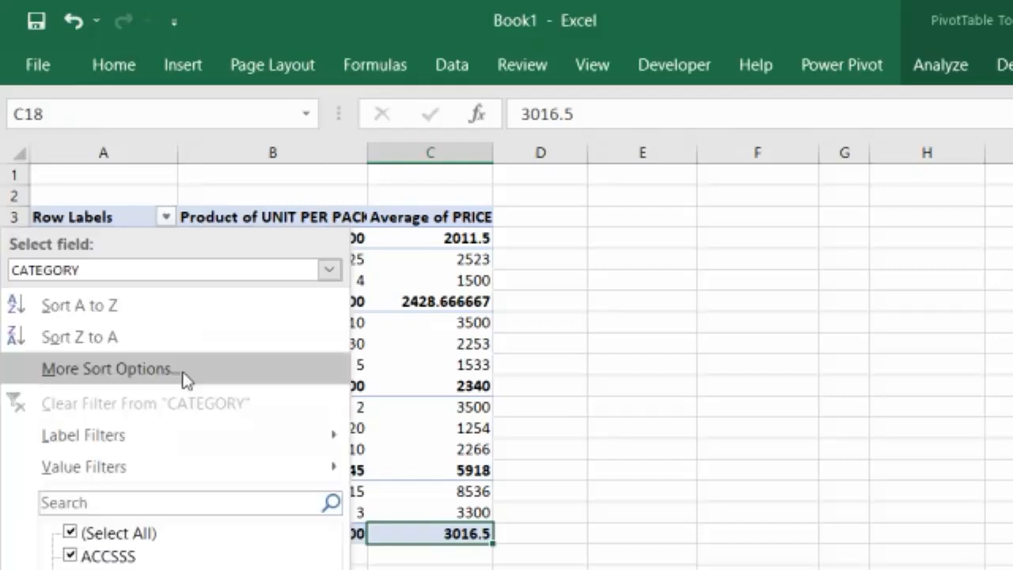
pyautogui.click(413, 264)
pyautogui.moveTo(413, 264)
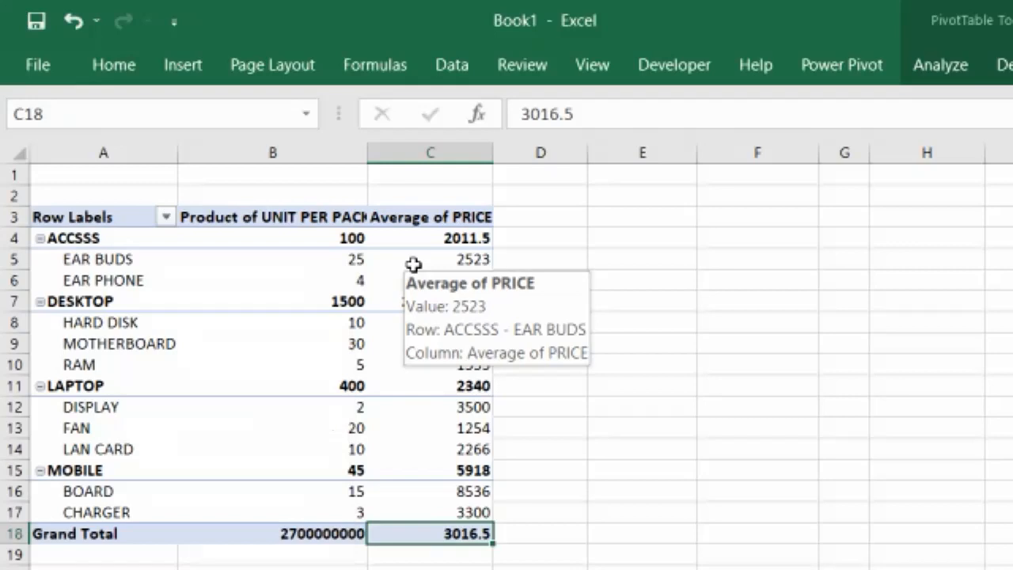
# Insert slicers for CATEGORY and NAME, then filter the PivotTable to BOARD using the NAME slicer
pyautogui.click(940, 64)
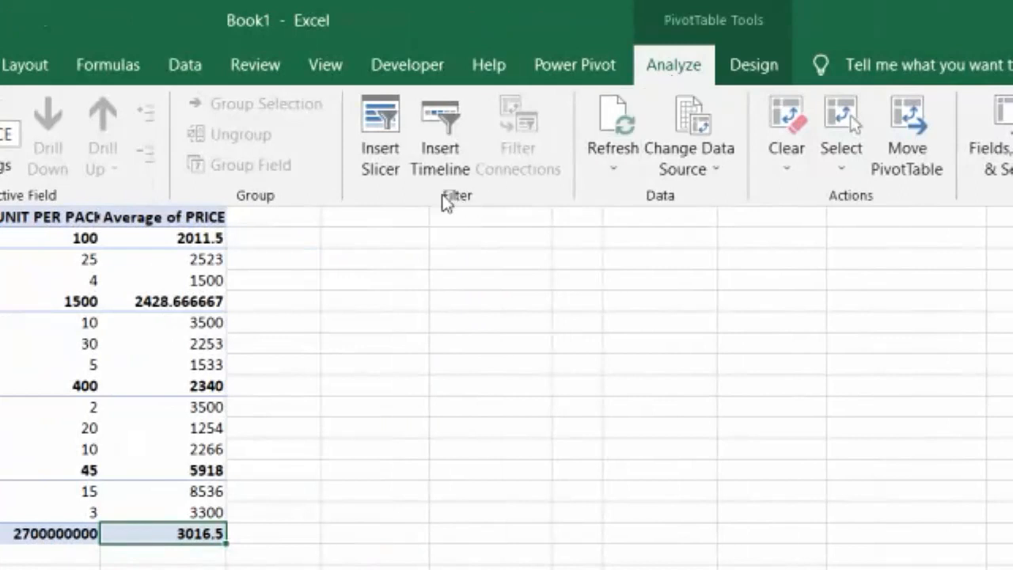
pyautogui.click(383, 125)
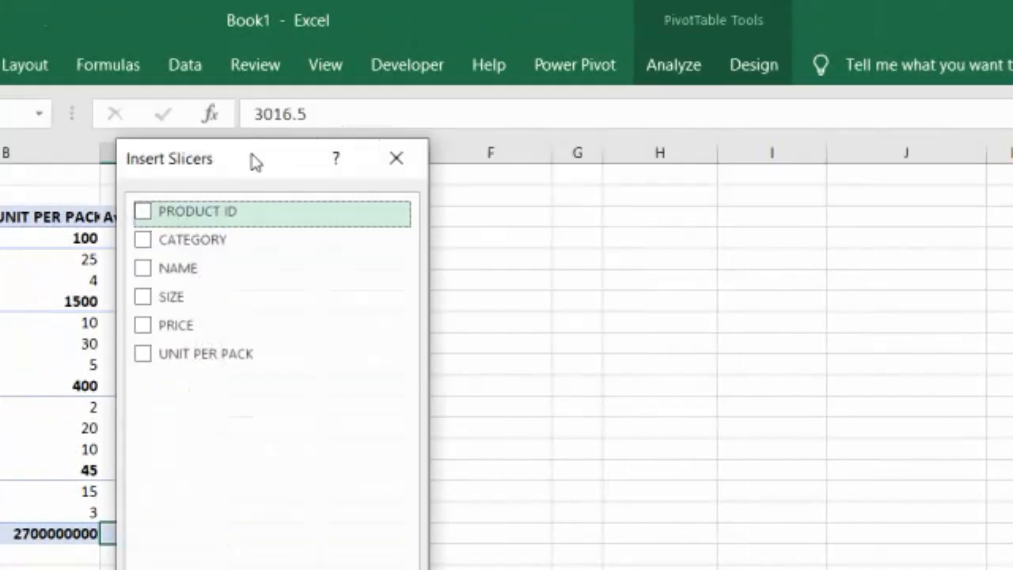
pyautogui.moveTo(253, 160); pyautogui.dragTo(651, 95)
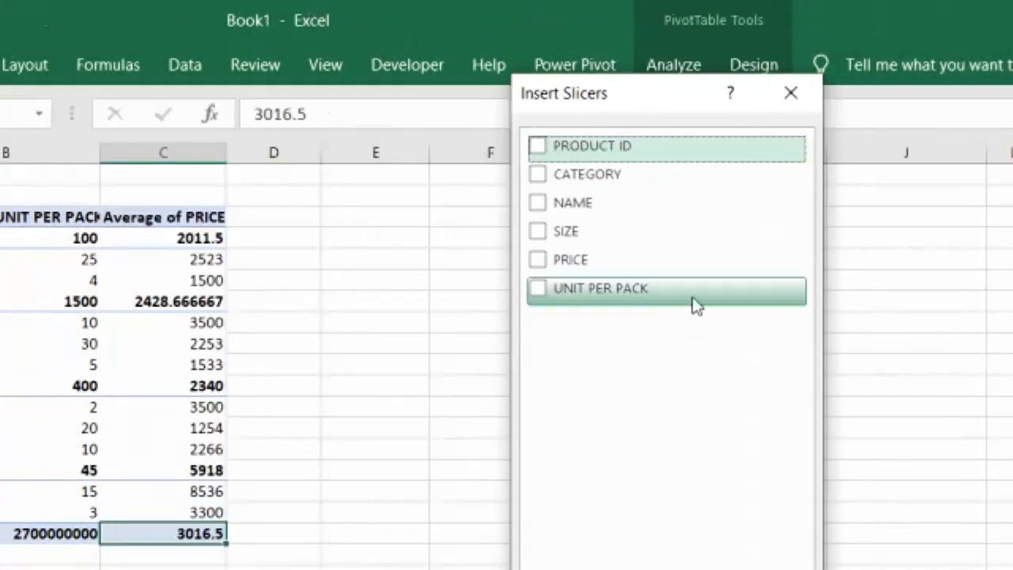
pyautogui.click(539, 176)
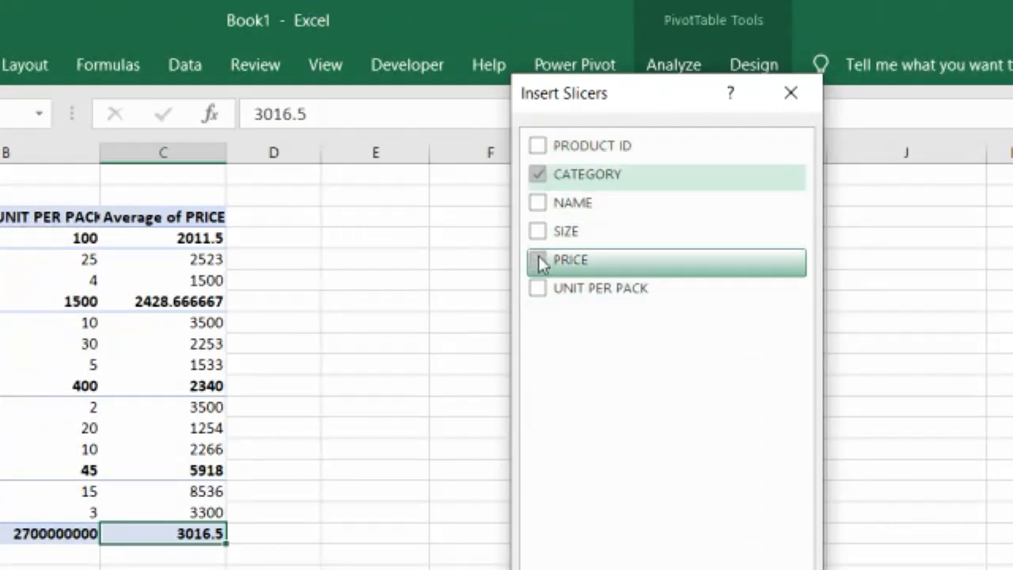
pyautogui.click(538, 203)
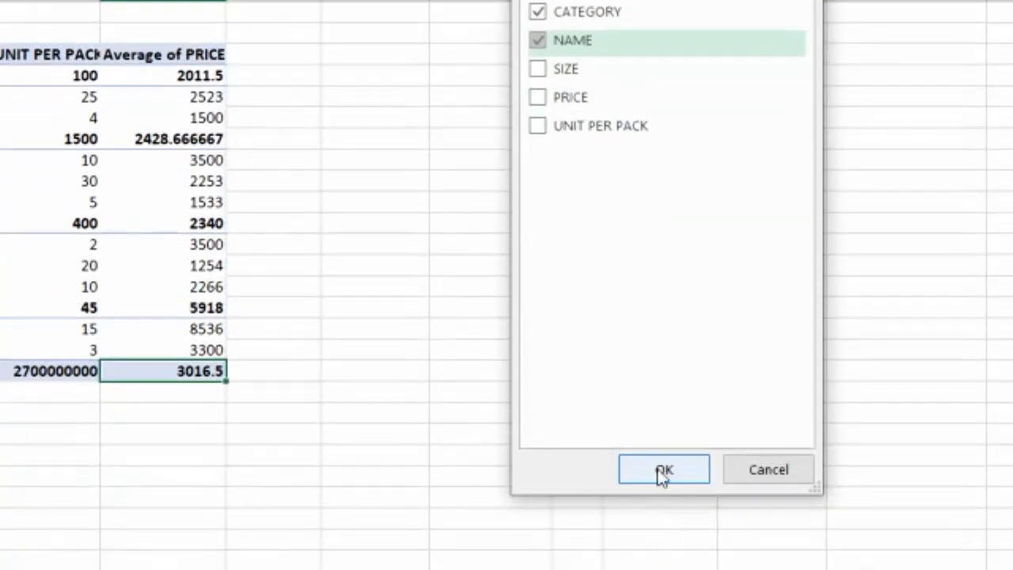
pyautogui.click(663, 470)
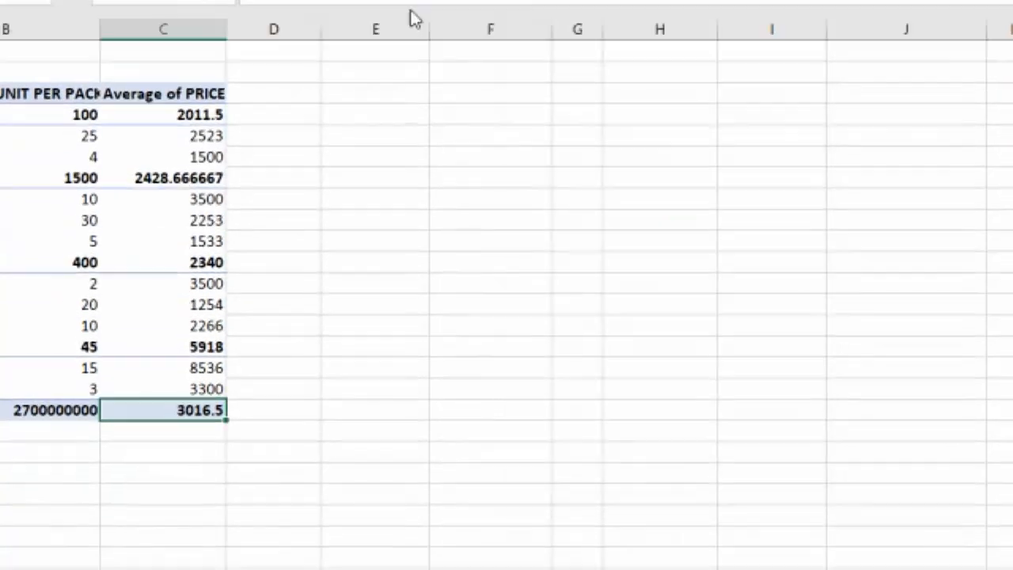
pyautogui.click(533, 423)
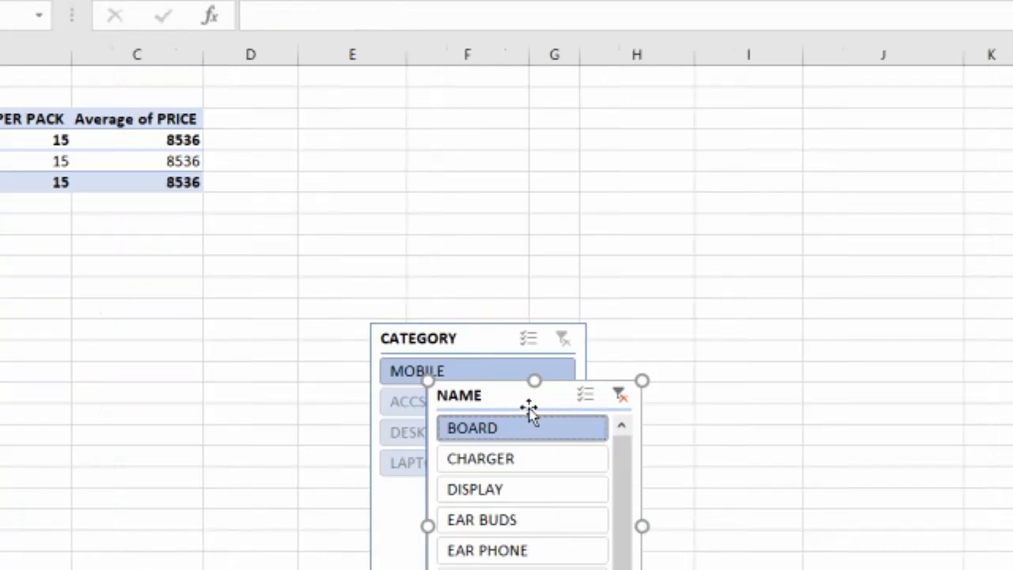
# Clear the NAME slicer's filter and place the CATEGORY and NAME slicers side by side next to the PivotTable
pyautogui.click(620, 395)
pyautogui.moveTo(497, 395); pyautogui.dragTo(714, 133)
pyautogui.moveTo(505, 326); pyautogui.dragTo(489, 123)
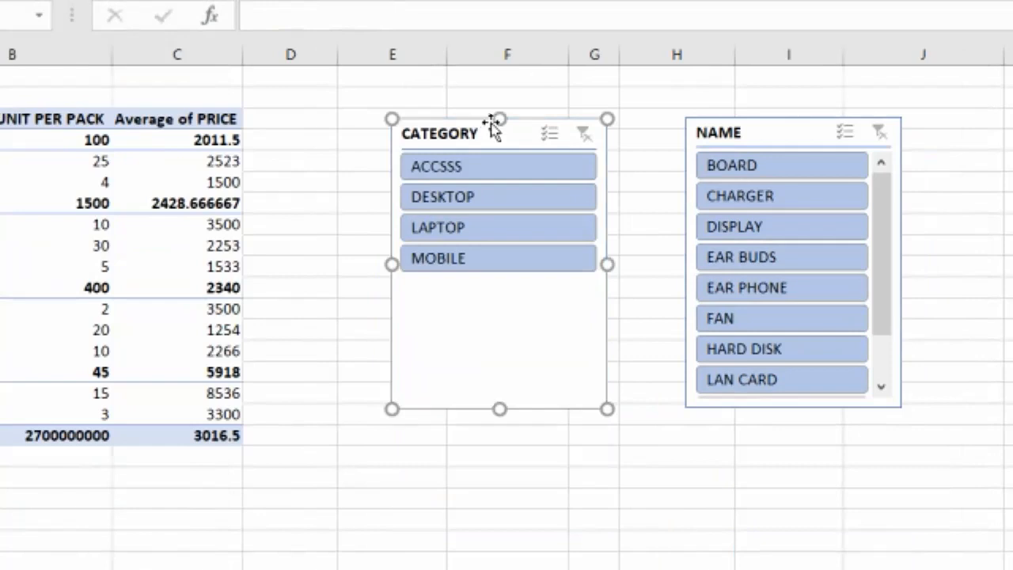
pyautogui.moveTo(490, 121); pyautogui.dragTo(408, 121)
pyautogui.moveTo(809, 132); pyautogui.dragTo(730, 121)
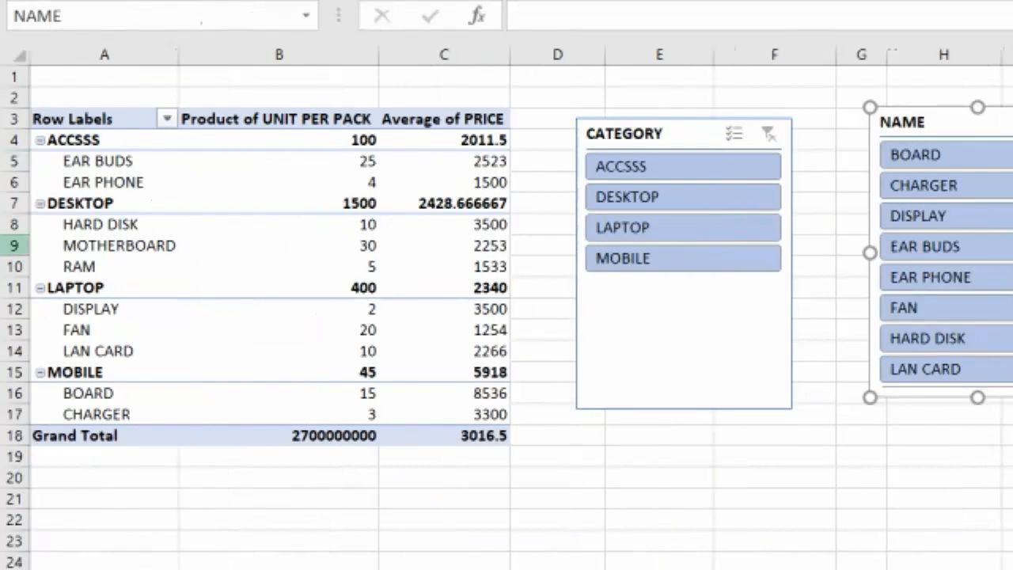
pyautogui.moveTo(404, 135); pyautogui.dragTo(366, 134)
pyautogui.moveTo(633, 134); pyautogui.dragTo(625, 134)
pyautogui.moveTo(893, 122); pyautogui.dragTo(793, 128)
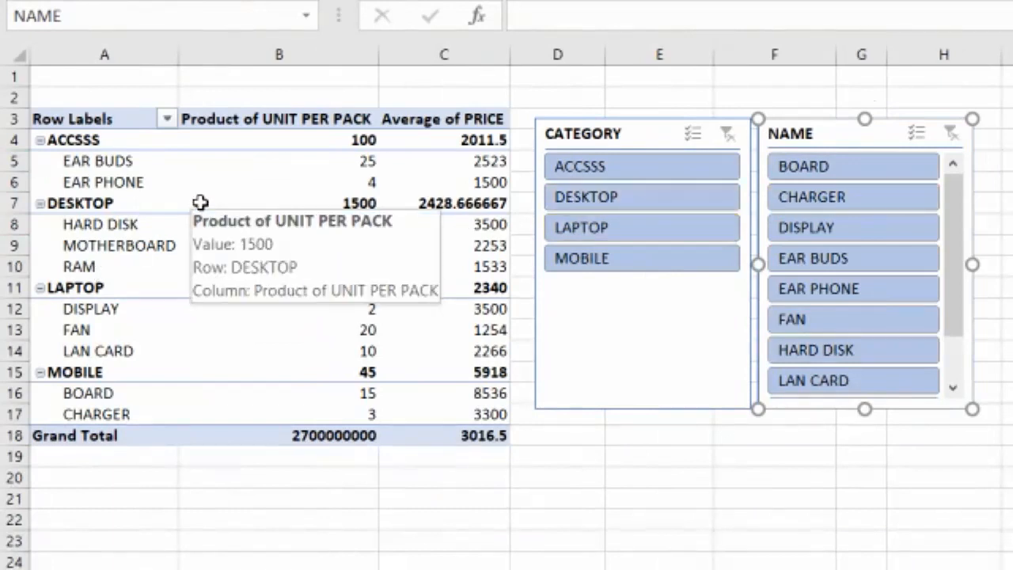
# Filter the PivotTable to LAPTOP with the CATEGORY slicer and to HARD DISK with the NAME slicer, clearing each filter again
pyautogui.click(620, 228)
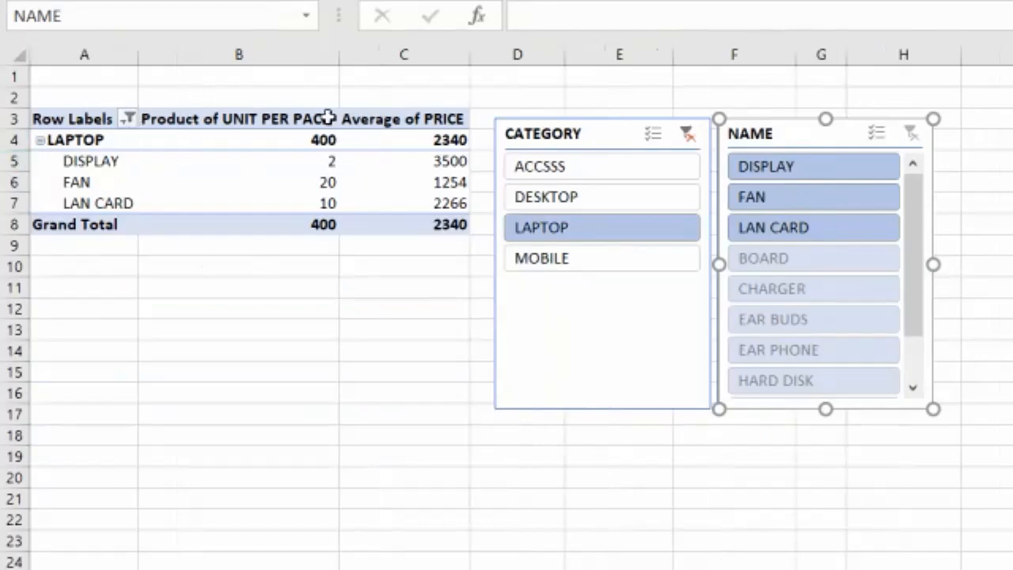
pyautogui.moveTo(179, 222)
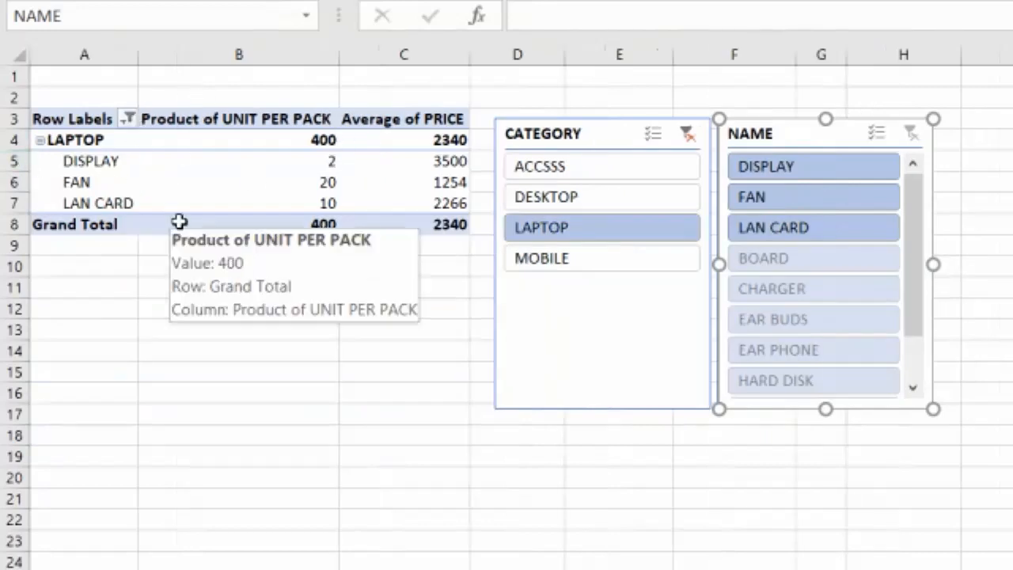
pyautogui.click(687, 135)
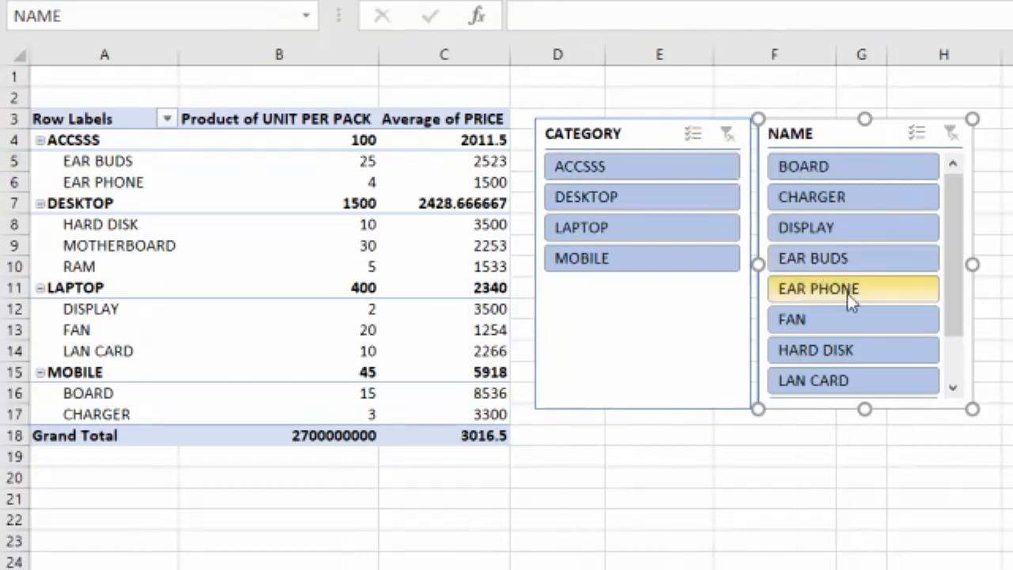
pyautogui.click(846, 358)
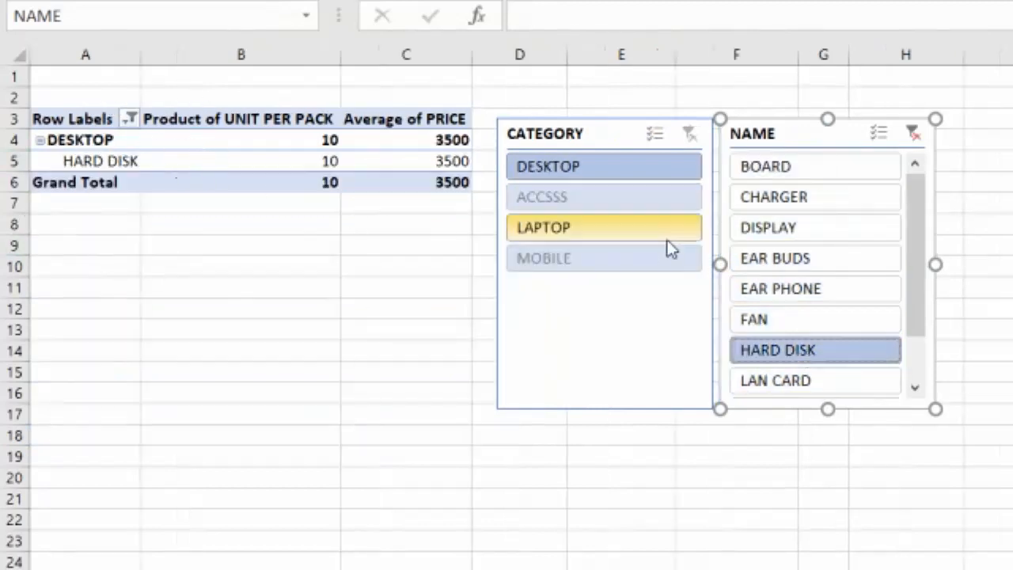
pyautogui.click(910, 133)
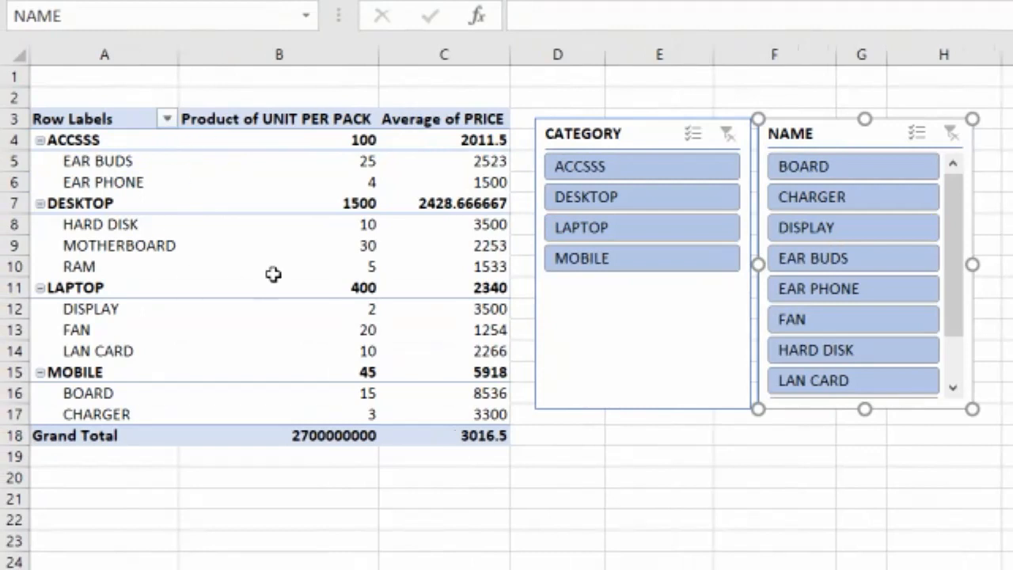
pyautogui.moveTo(182, 250)
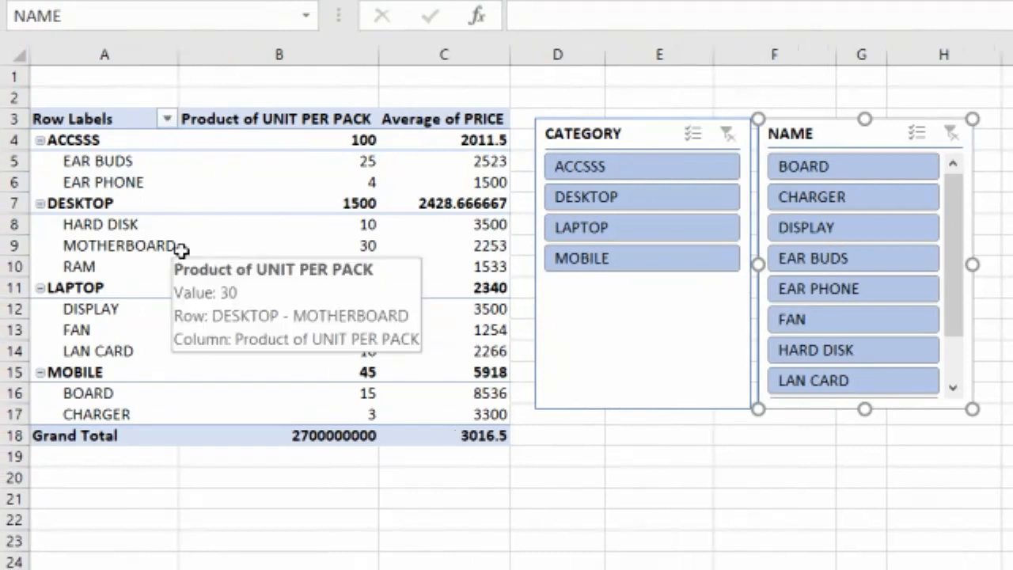
pyautogui.click(166, 119)
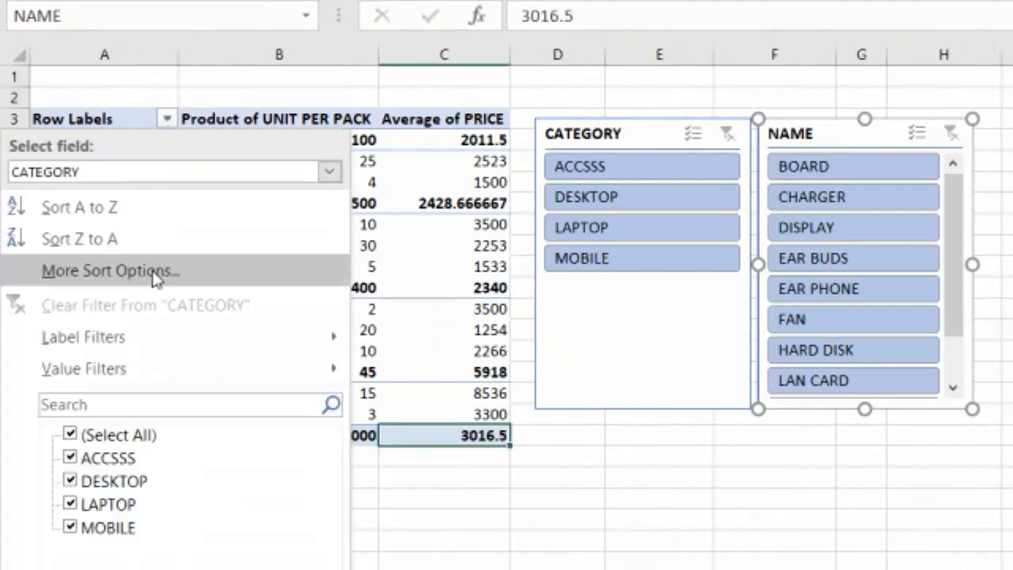
pyautogui.click(620, 360)
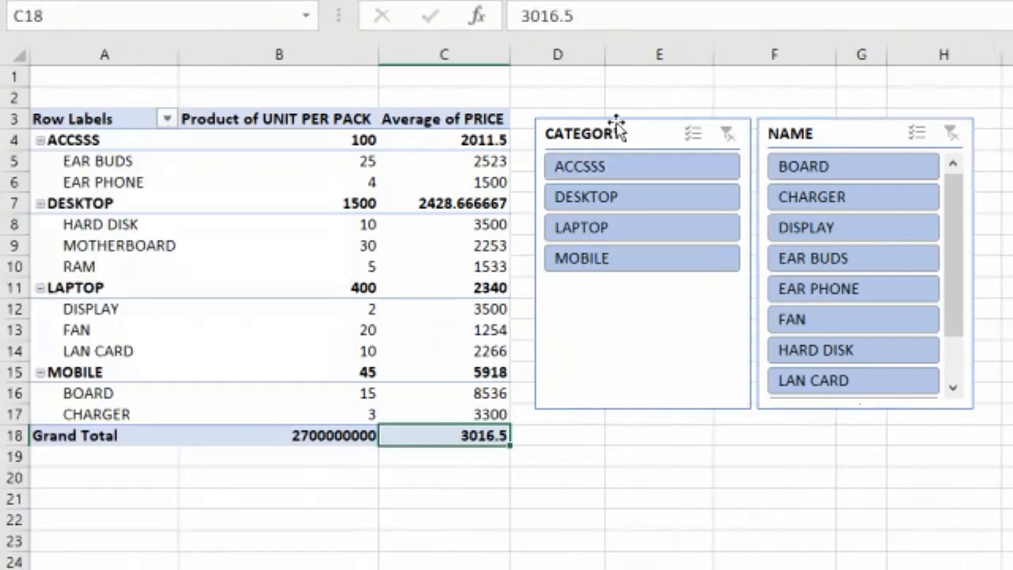
# Delete both the CATEGORY and NAME slicers
pyautogui.click(641, 118)
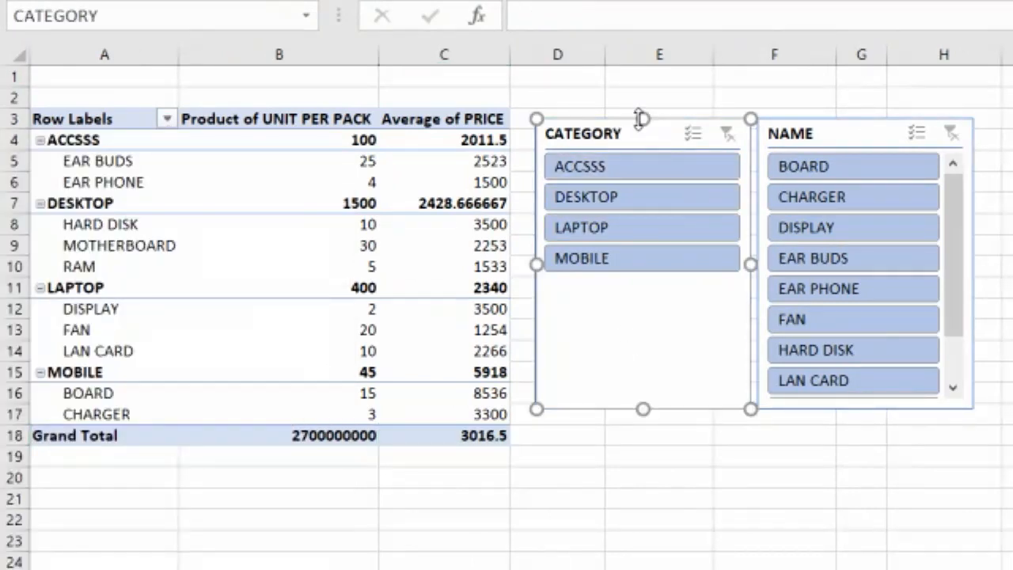
pyautogui.press('Delete')
pyautogui.click(777, 136)
pyautogui.press('Delete')
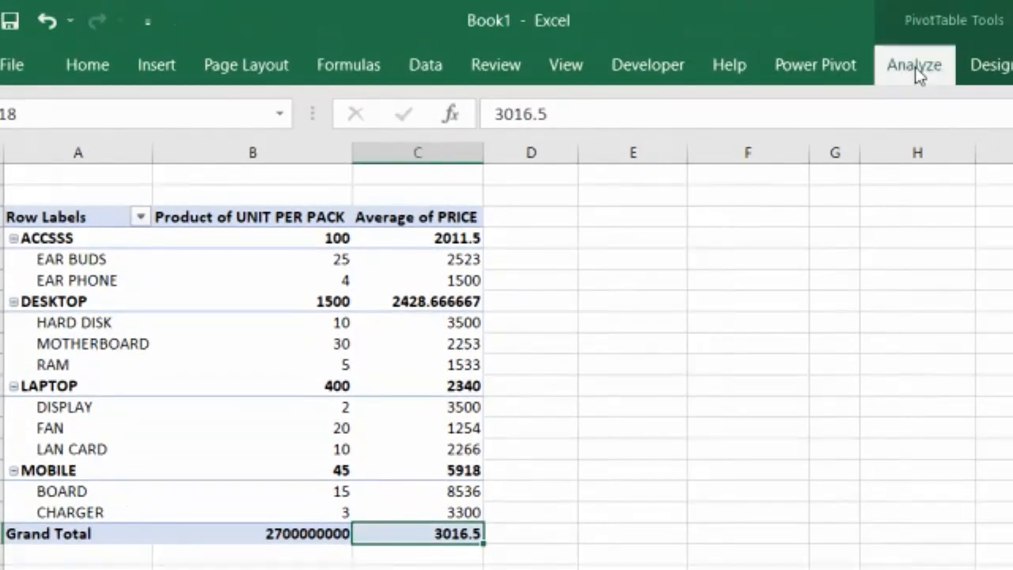
# Insert slicers for the CATEGORY and NAME fields again
pyautogui.click(940, 12)
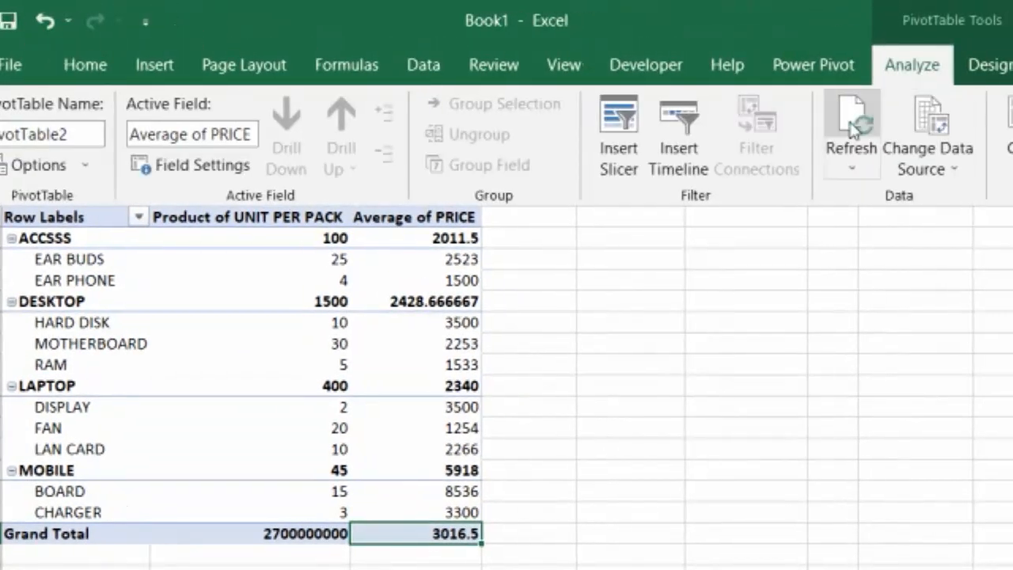
pyautogui.click(613, 151)
pyautogui.click(776, 174)
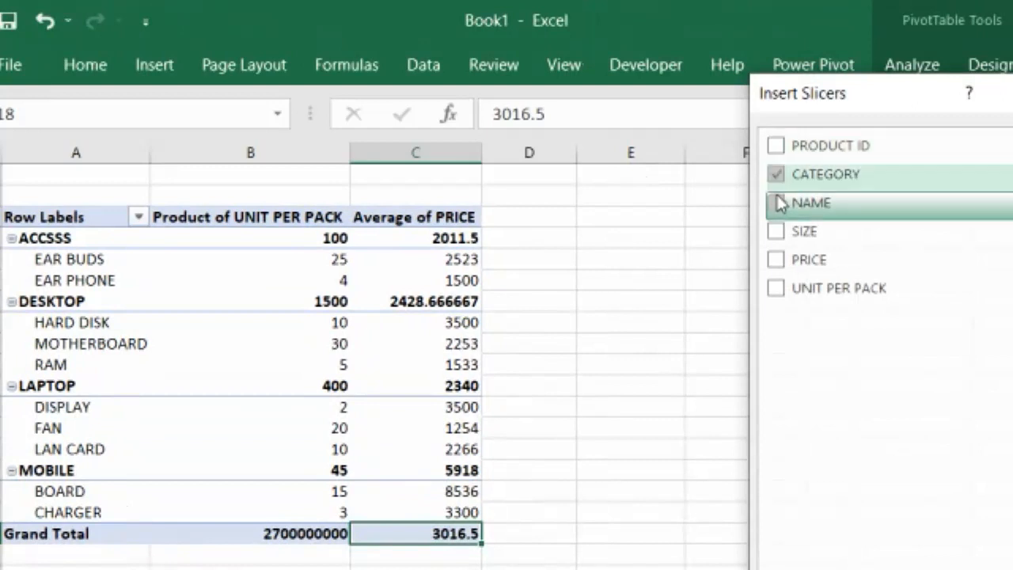
pyautogui.click(776, 202)
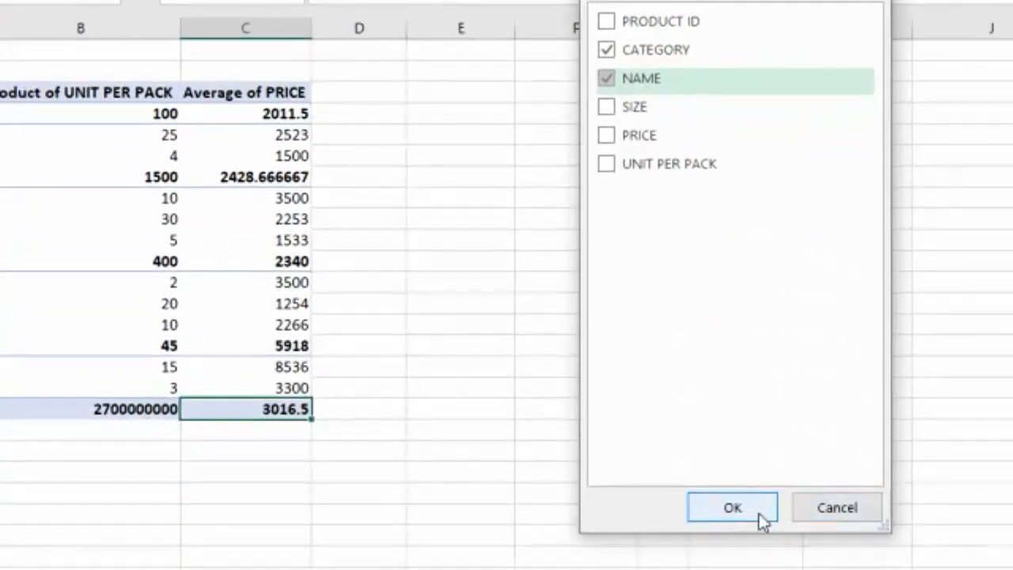
pyautogui.click(736, 509)
# Arrange the two new slicers beside the PivotTable and filter it to LAPTOP with the CATEGORY slicer
pyautogui.moveTo(535, 312); pyautogui.dragTo(410, 111)
pyautogui.moveTo(584, 368); pyautogui.dragTo(667, 100)
pyautogui.click(413, 207)
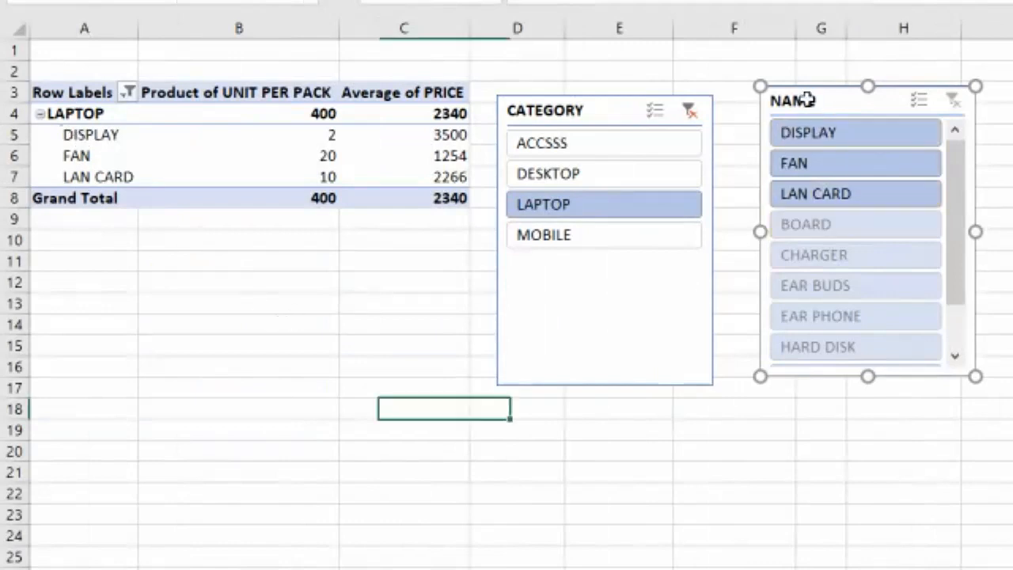
# Delete the NAME slicer, clear the CATEGORY slicer's filter, and delete the CATEGORY slicer as well
pyautogui.press('Delete')
pyautogui.click(692, 112)
pyautogui.click(595, 121)
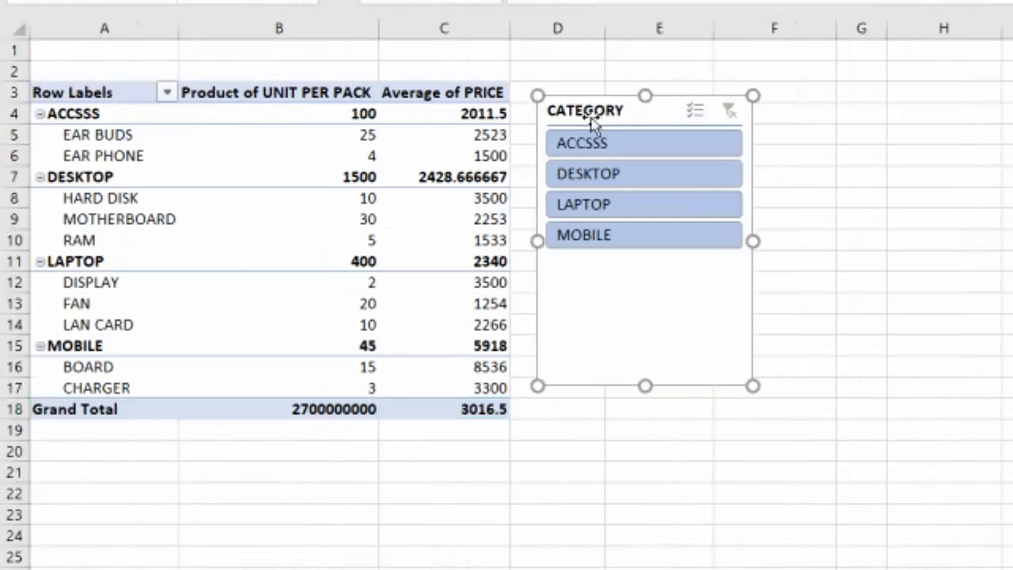
pyautogui.press('Delete')
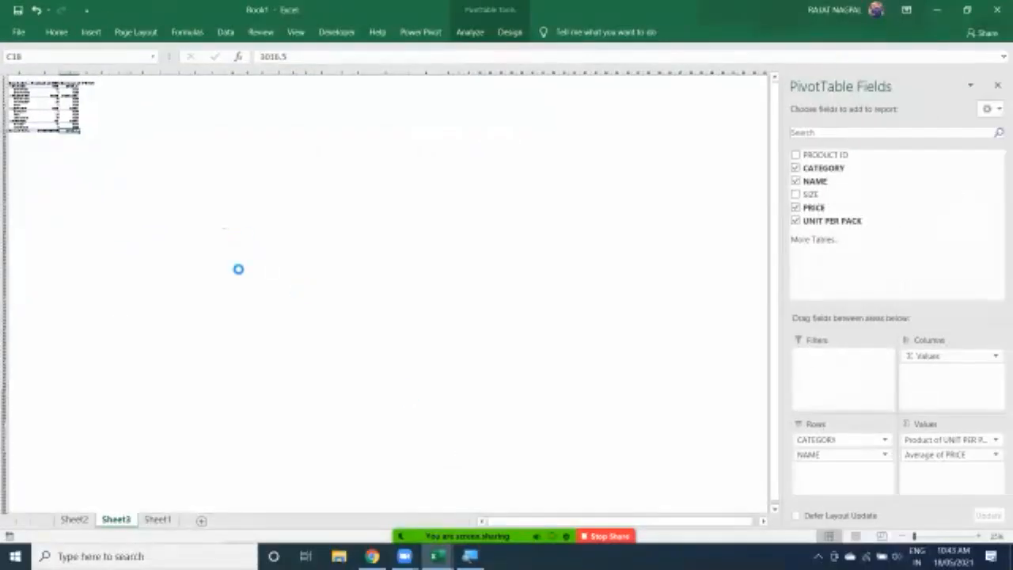
pyautogui.scroll(5, 238, 269)
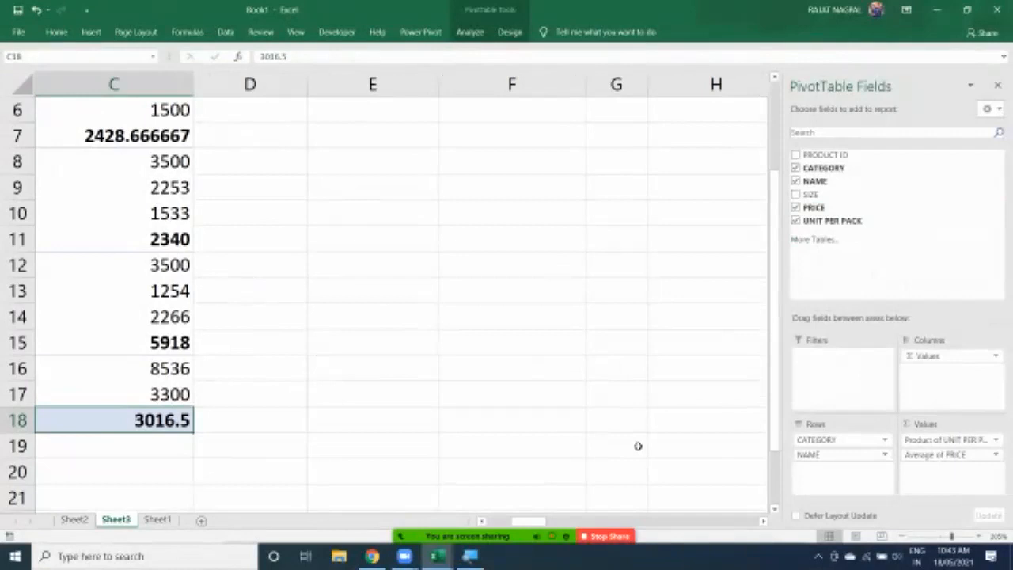
pyautogui.click(611, 537)
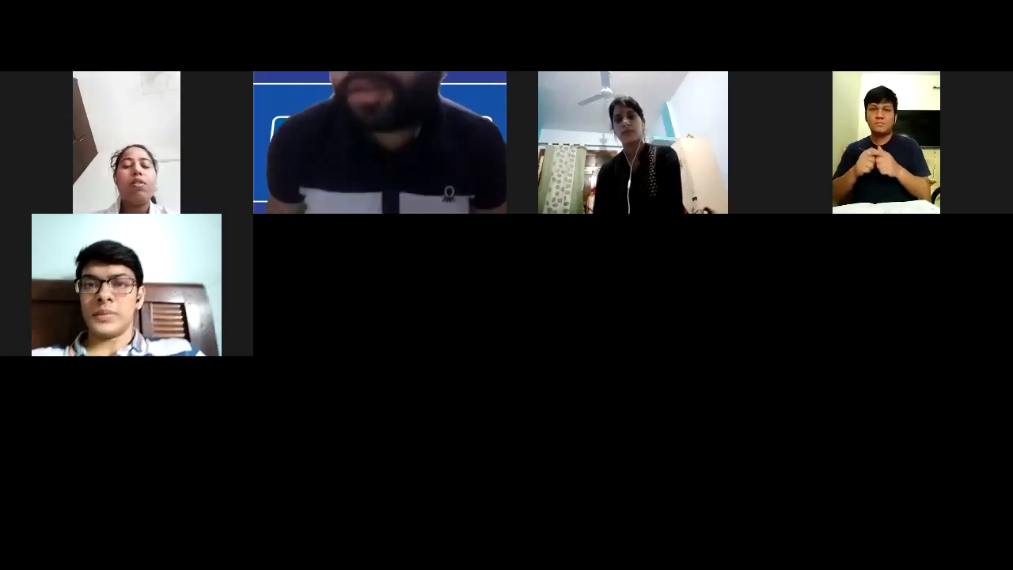
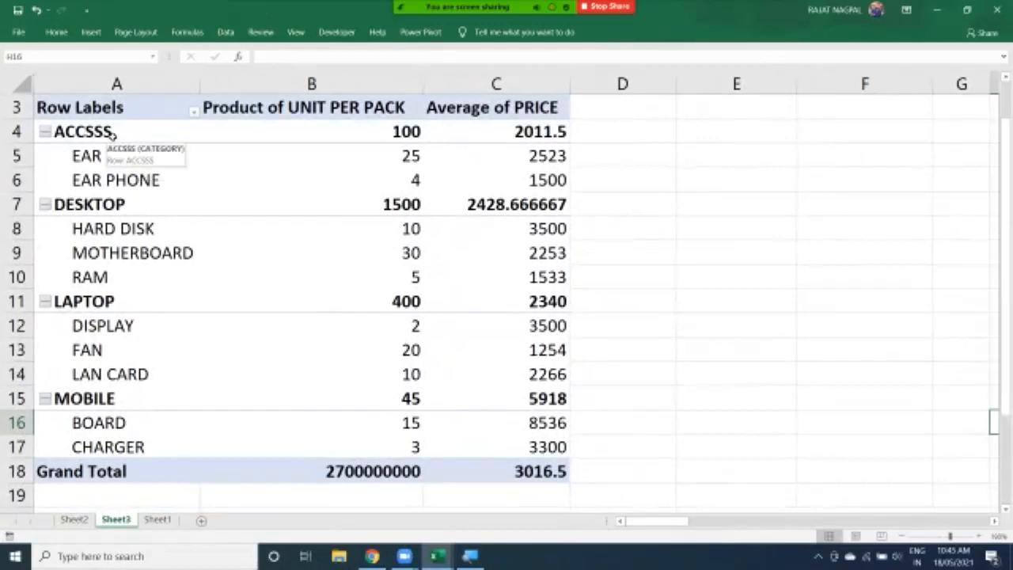
# Examine the category and product rows of the PivotTable
pyautogui.click(114, 135)
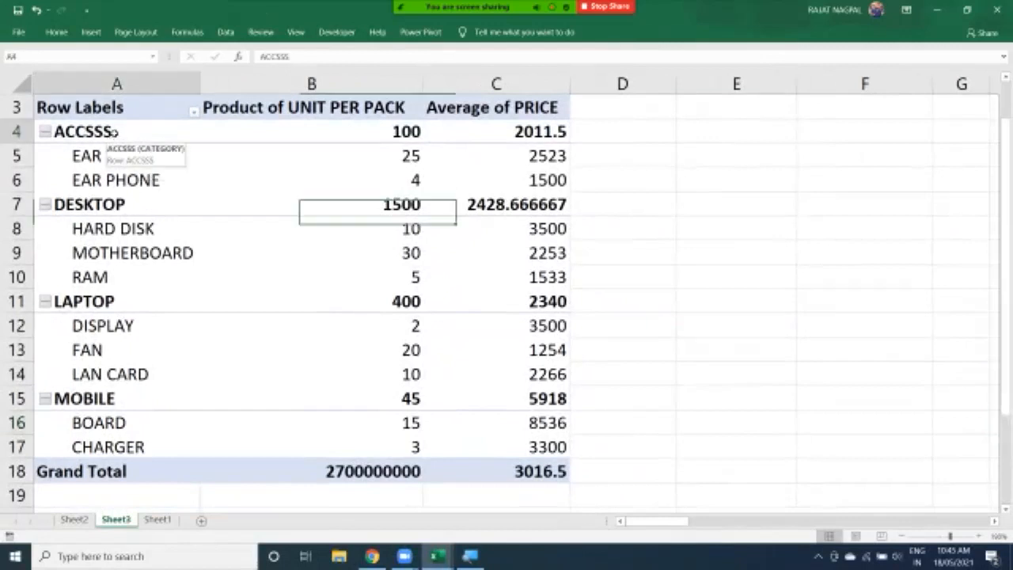
pyautogui.click(101, 203)
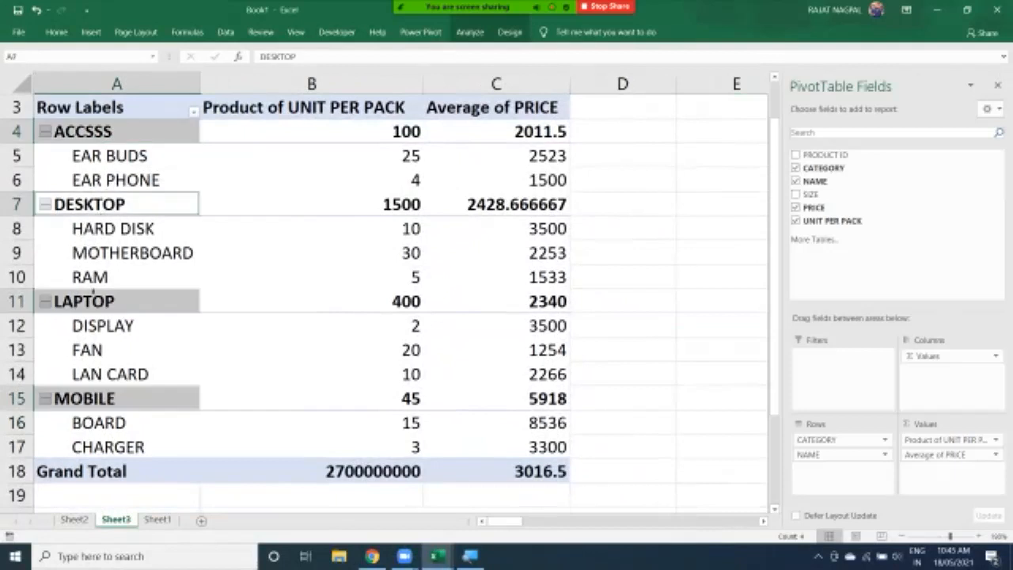
pyautogui.click(92, 293)
pyautogui.click(90, 397)
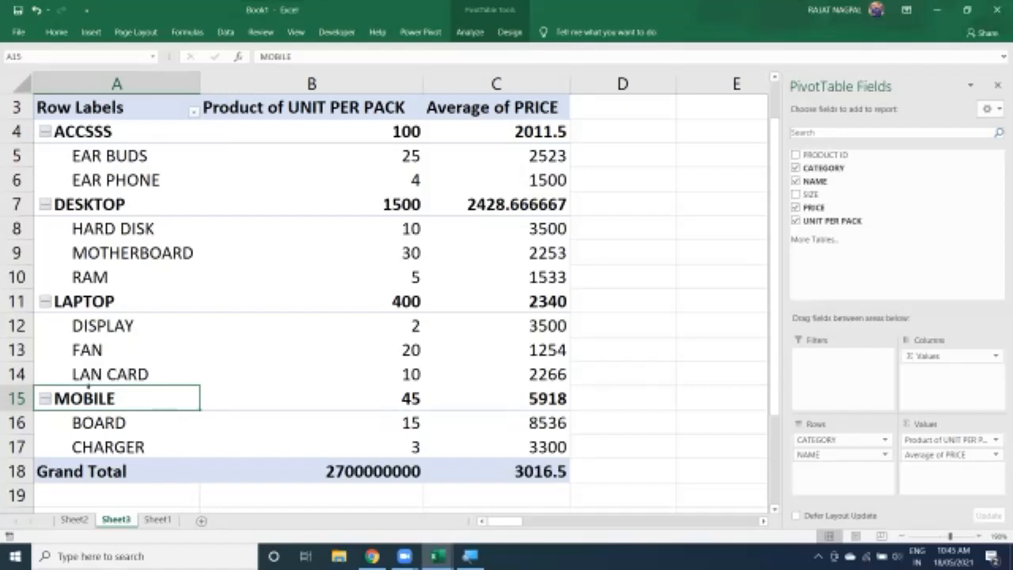
pyautogui.moveTo(122, 158); pyautogui.dragTo(118, 180)
pyautogui.moveTo(115, 223); pyautogui.dragTo(125, 269)
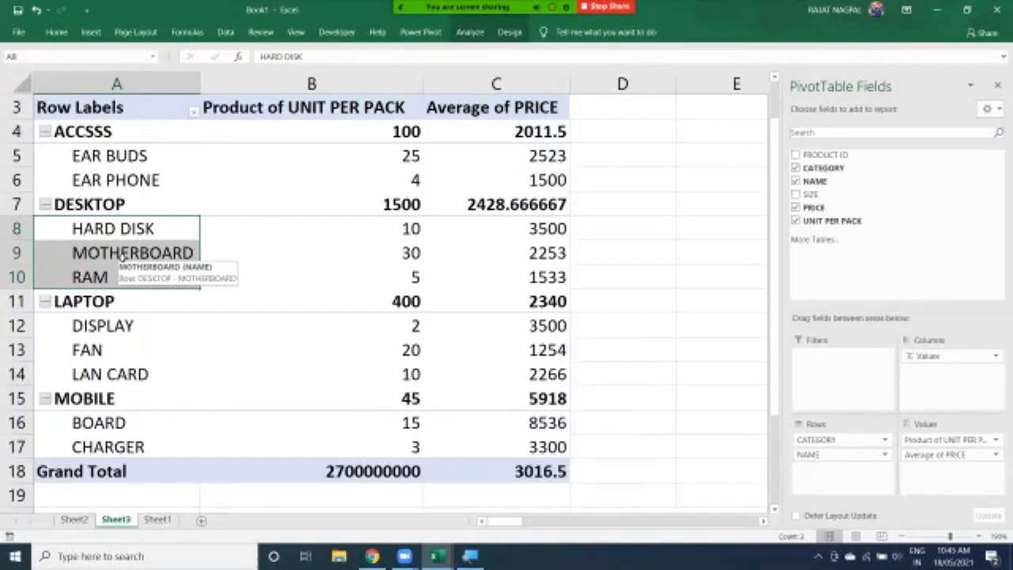
pyautogui.click(105, 139)
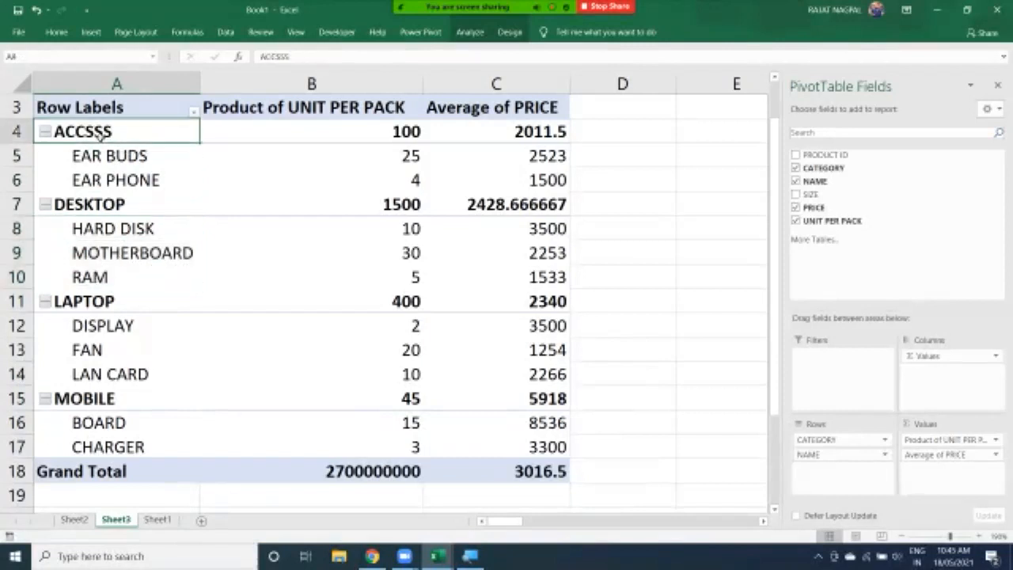
pyautogui.click(105, 152)
pyautogui.moveTo(106, 155); pyautogui.dragTo(110, 173)
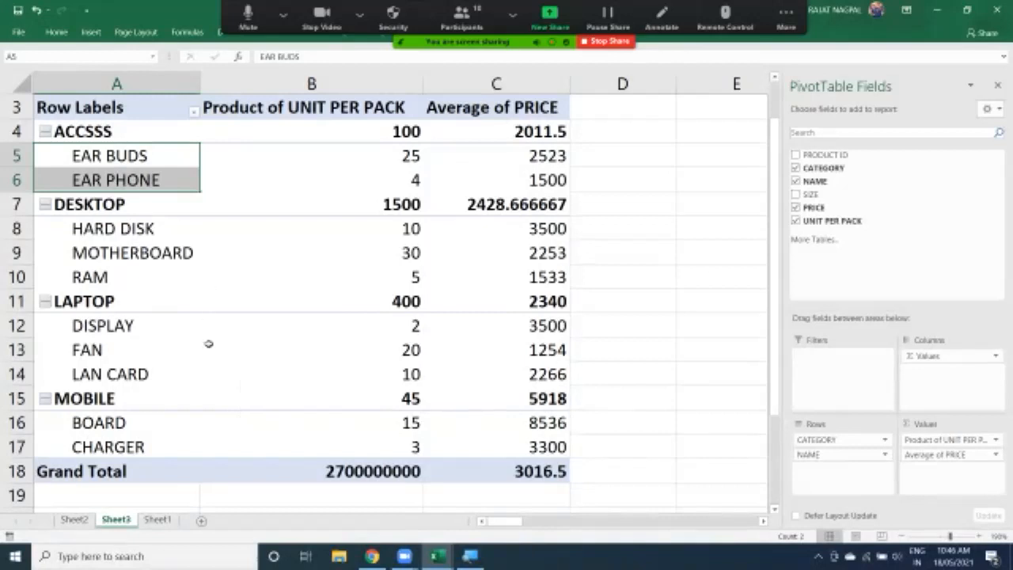
# Compare the source data on Sheet1 with the PivotTable on Sheet3
pyautogui.click(157, 519)
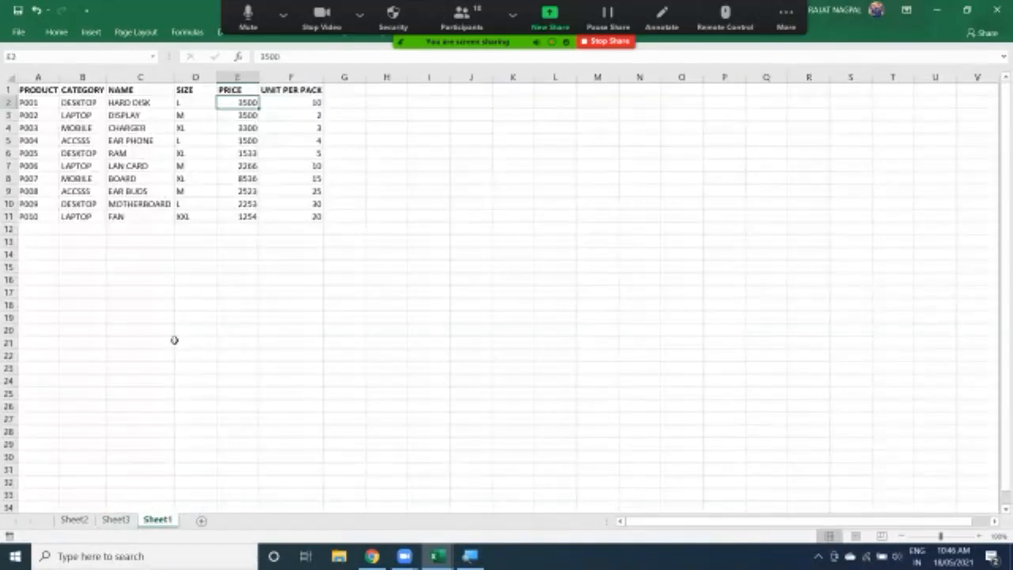
pyautogui.keyDown('ctrl'); pyautogui.scroll(5, 174, 340); pyautogui.keyUp('ctrl')
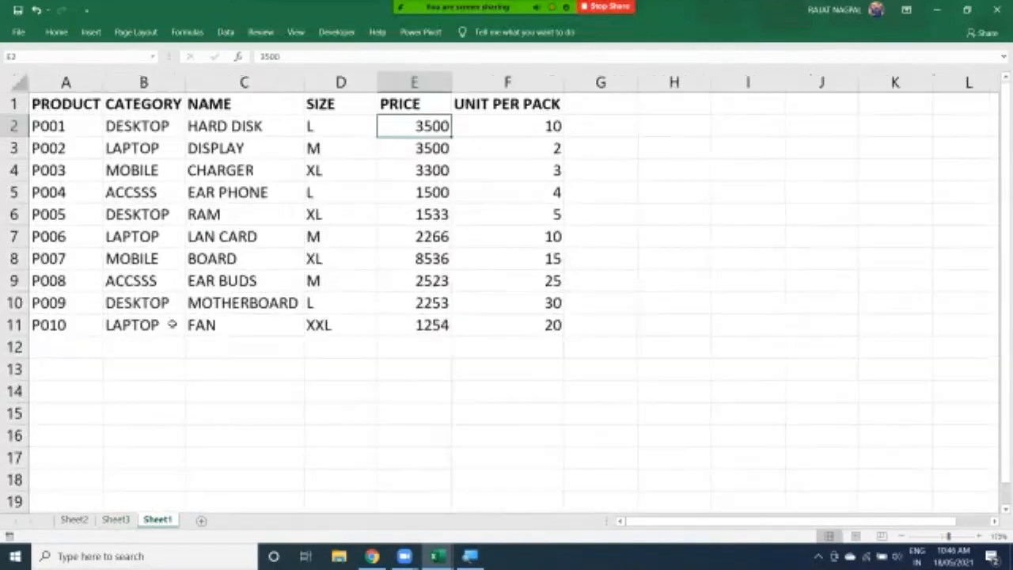
pyautogui.click(114, 519)
pyautogui.scroll(-1, 138, 419)
pyautogui.scroll(2, 143, 435)
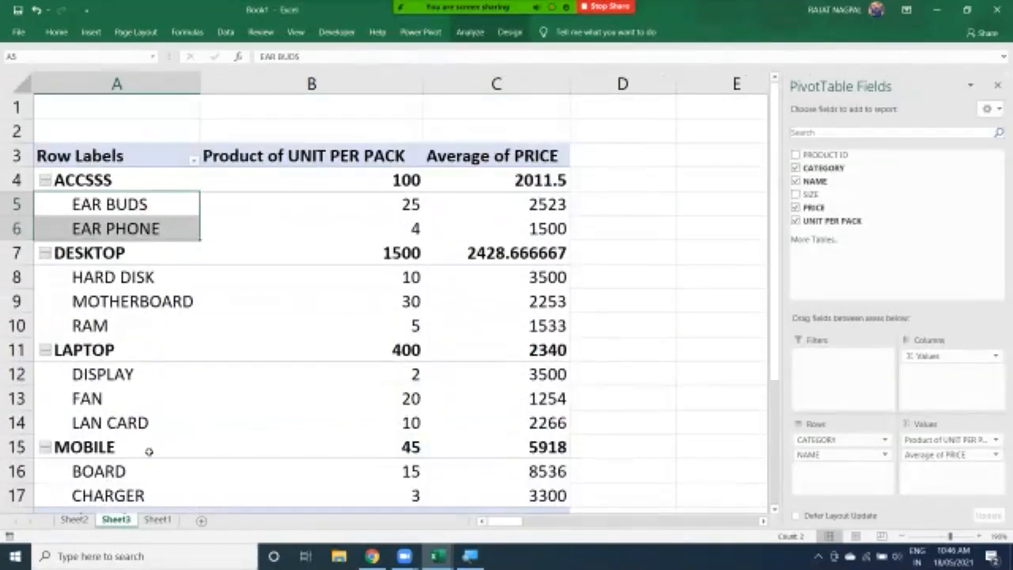
pyautogui.click(157, 519)
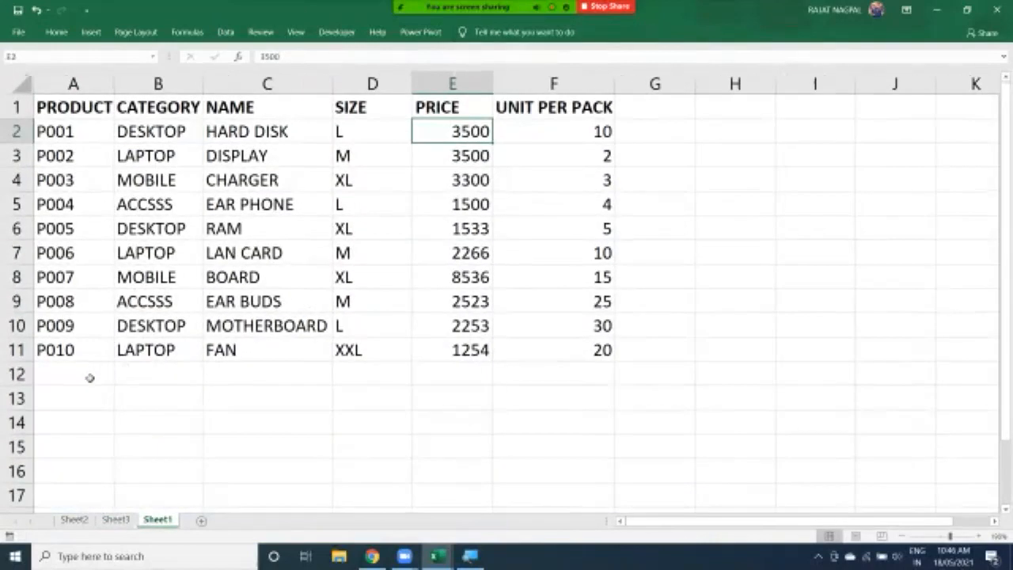
# Start a new source-data row 12 with product P011 and category REMOTE
pyautogui.click(88, 377)
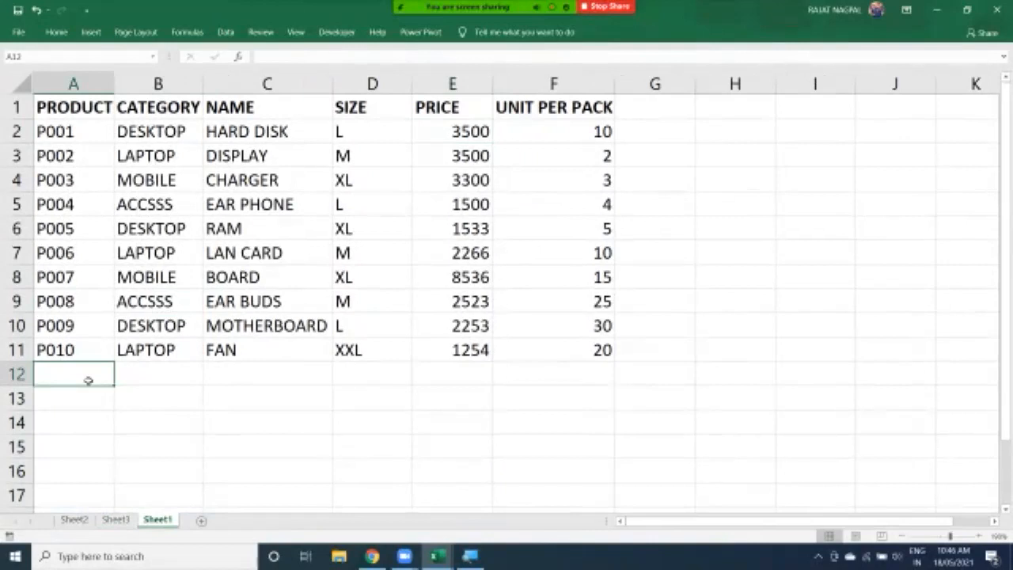
pyautogui.write('P010')
pyautogui.write('1')
pyautogui.press('Tab')
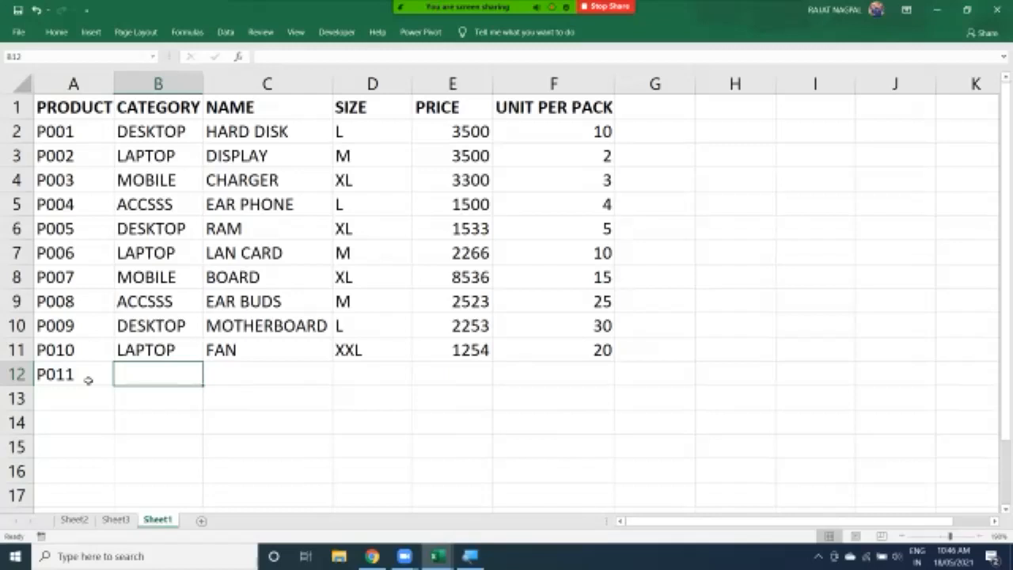
pyautogui.write('REMOTE')
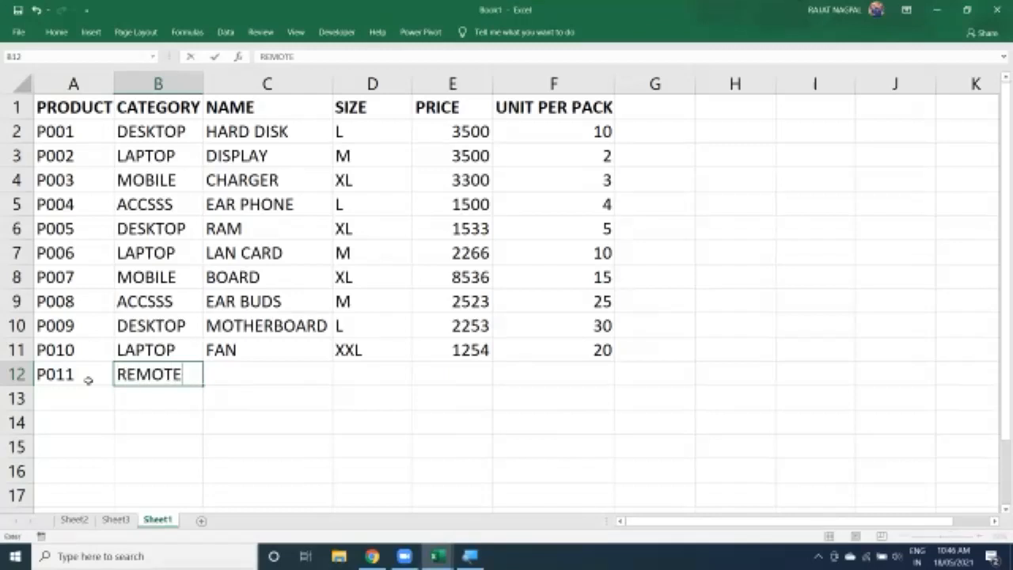
pyautogui.press('Tab')
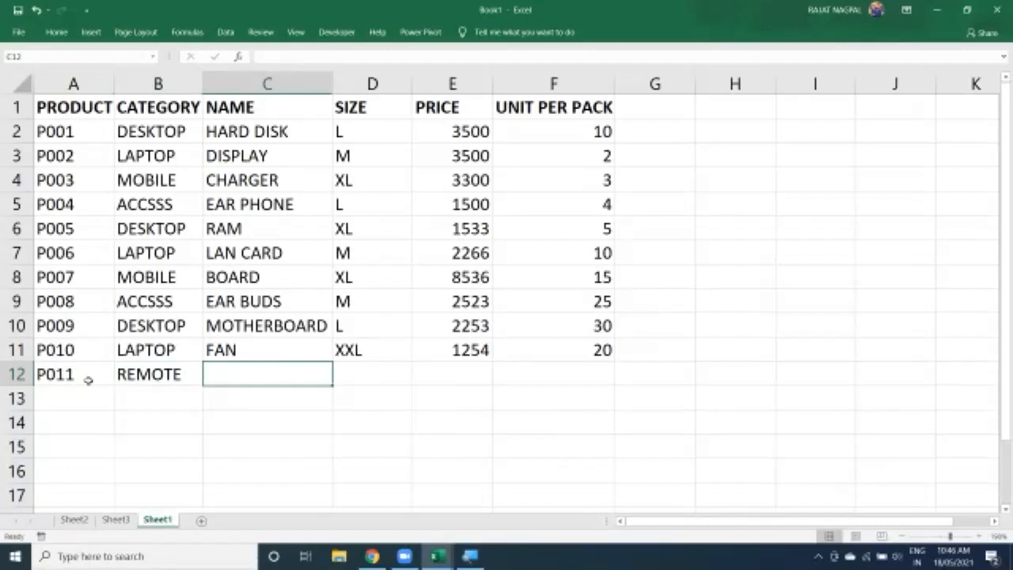
# Complete the row with name AC REMOTE, size L, price 2500 and 35 units per pack
pyautogui.write('AC RE')
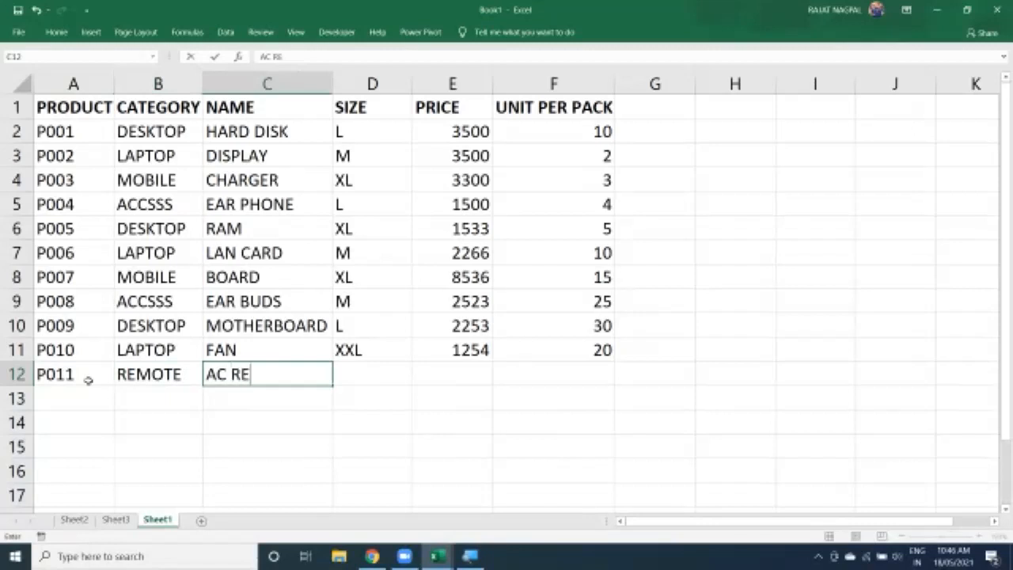
pyautogui.write('MPOTE\\')
pyautogui.press('BackSpace')
pyautogui.press('BackSpace')
pyautogui.press('BackSpace')
pyautogui.press('BackSpace')
pyautogui.press('BackSpace')
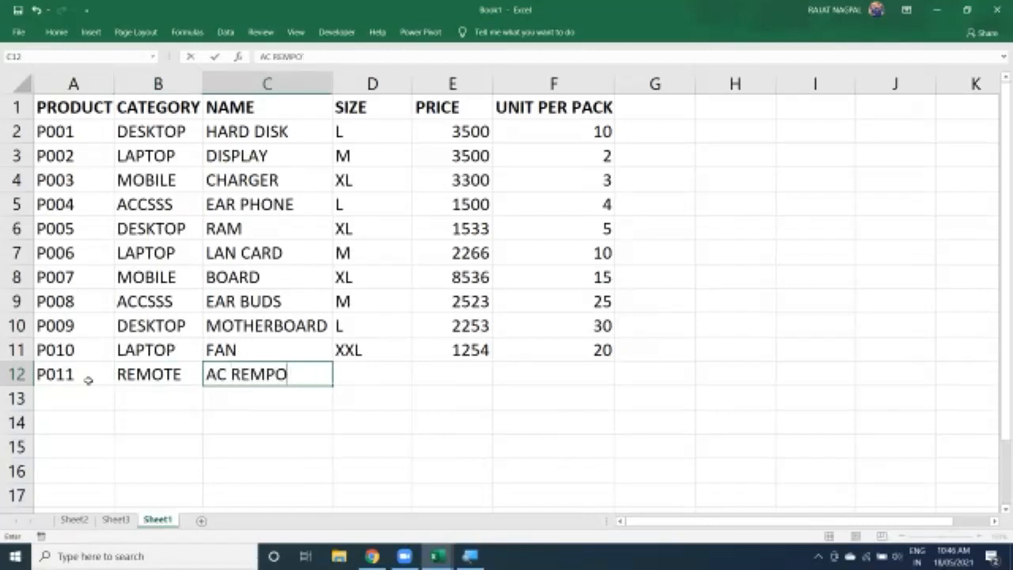
pyautogui.write('OTE')
pyautogui.press('Tab')
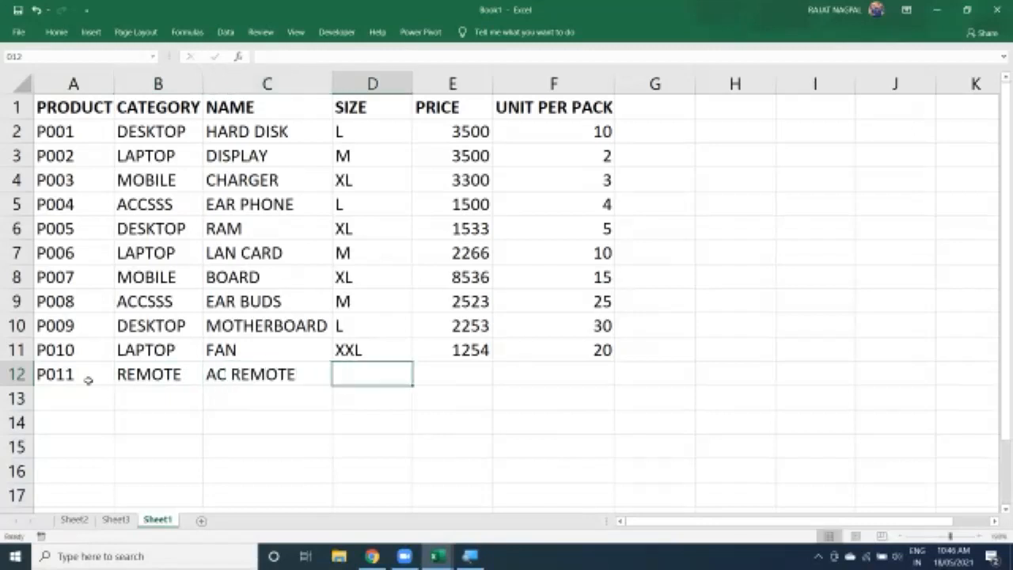
pyautogui.write('L')
pyautogui.press('Tab')
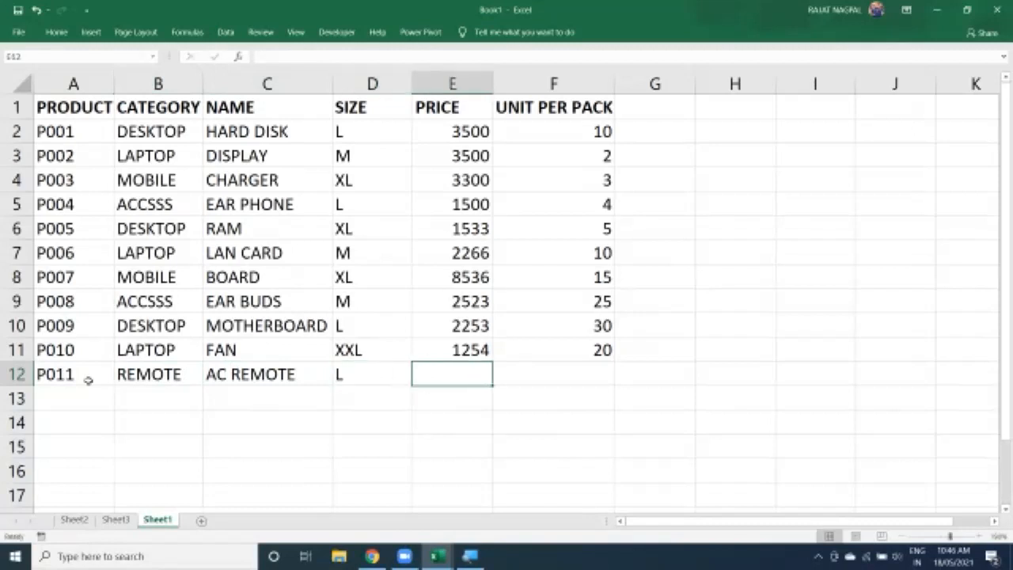
pyautogui.write('2500')
pyautogui.press('Tab')
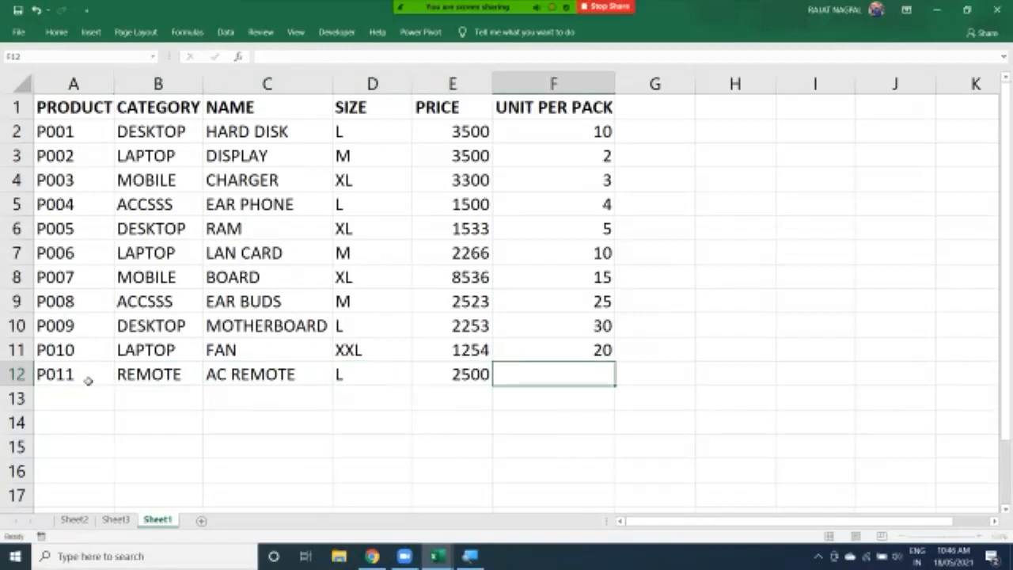
pyautogui.write('35')
pyautogui.press('Return')
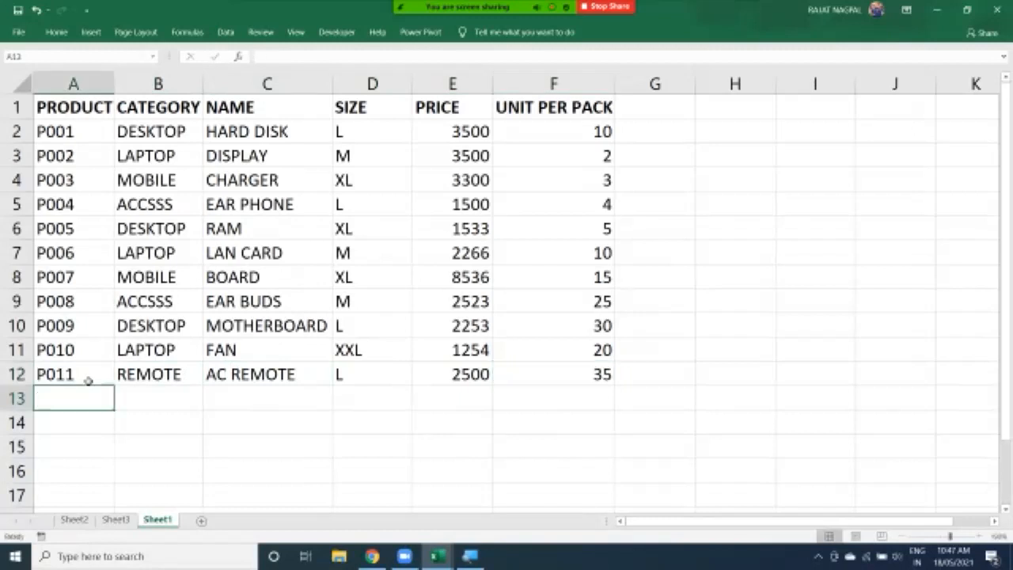
# Refresh the PivotTable on Sheet3 from its source data
pyautogui.click(115, 519)
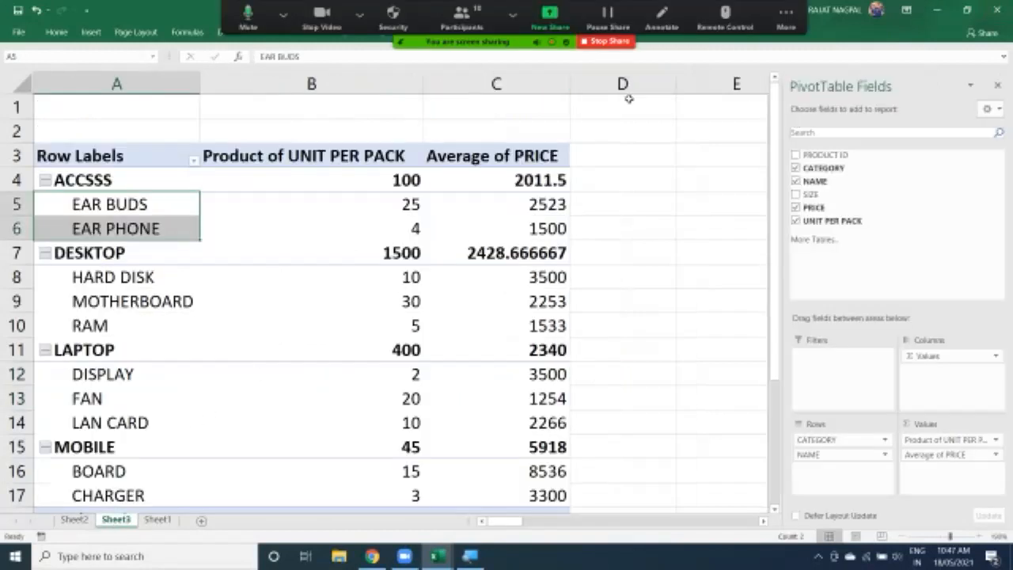
pyautogui.click(577, 119)
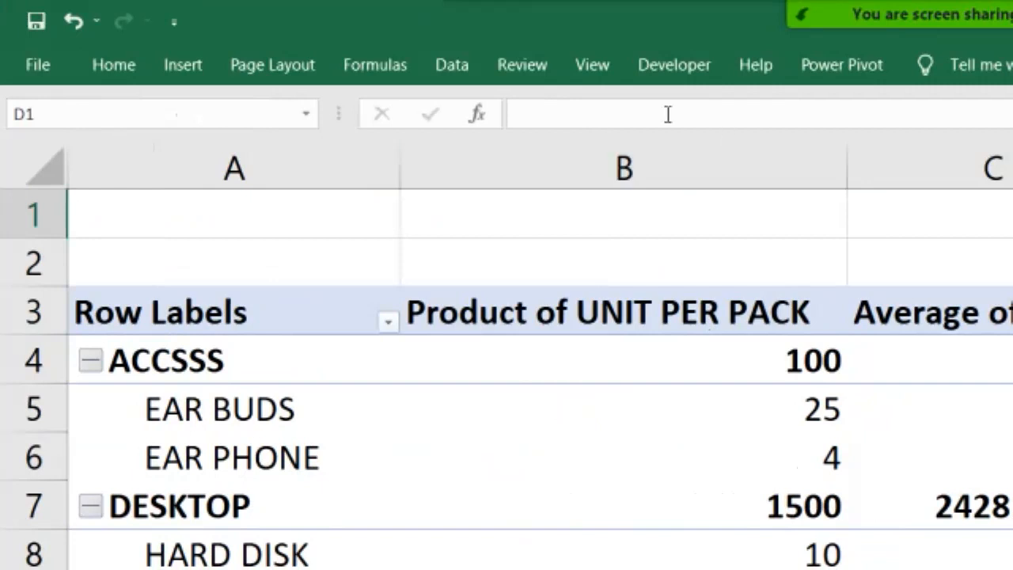
pyautogui.click(701, 407)
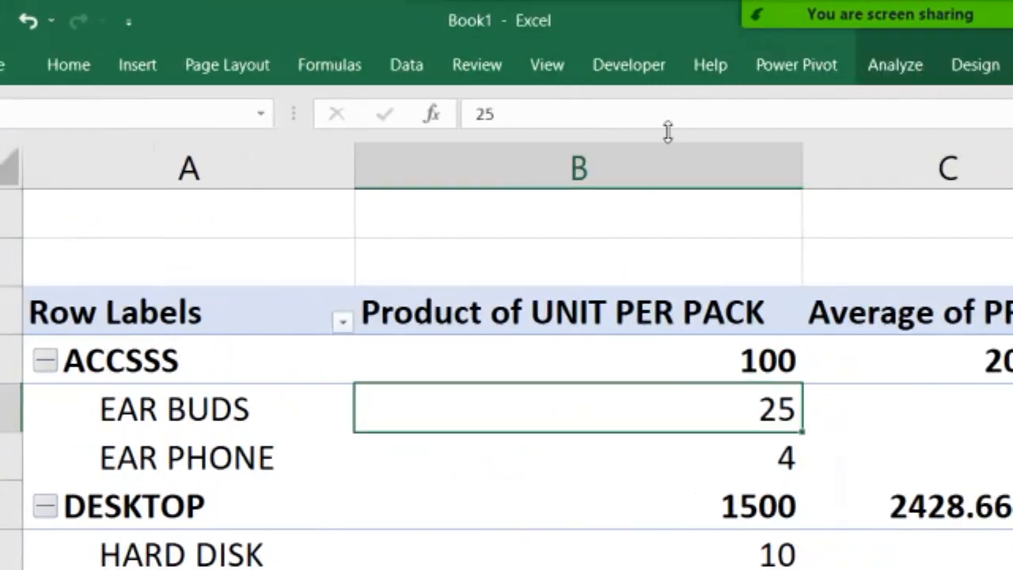
pyautogui.click(877, 75)
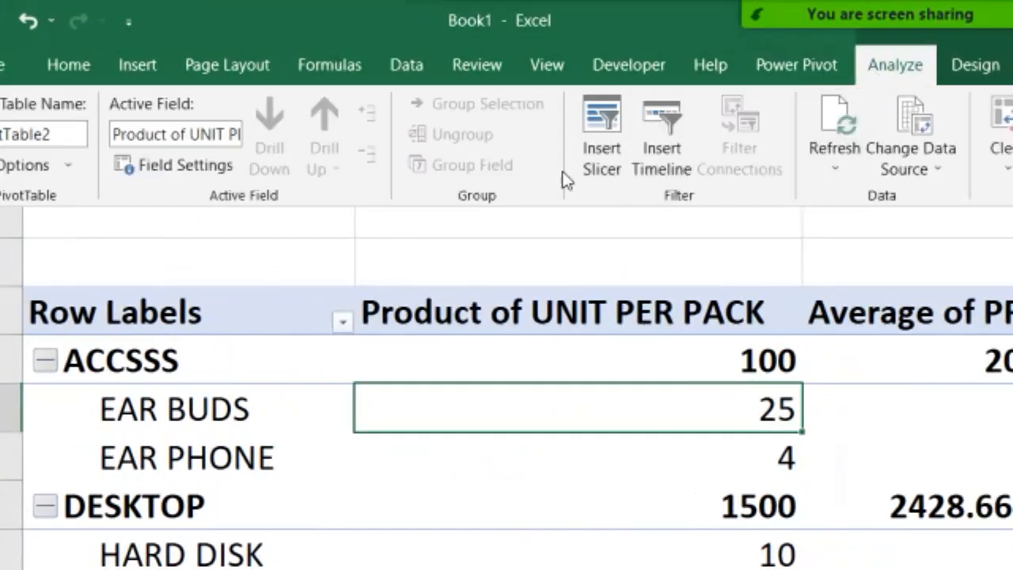
pyautogui.click(826, 170)
pyautogui.click(852, 230)
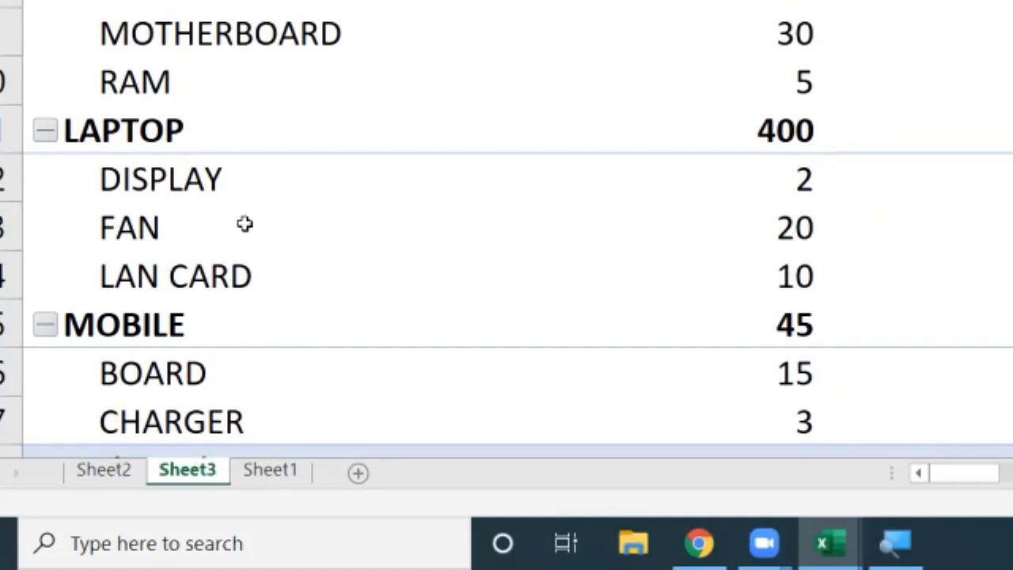
pyautogui.scroll(-2, 226, 405)
pyautogui.scroll(2, 226, 369)
pyautogui.keyDown('ctrl'); pyautogui.scroll(-2, 226, 368); pyautogui.keyUp('ctrl')
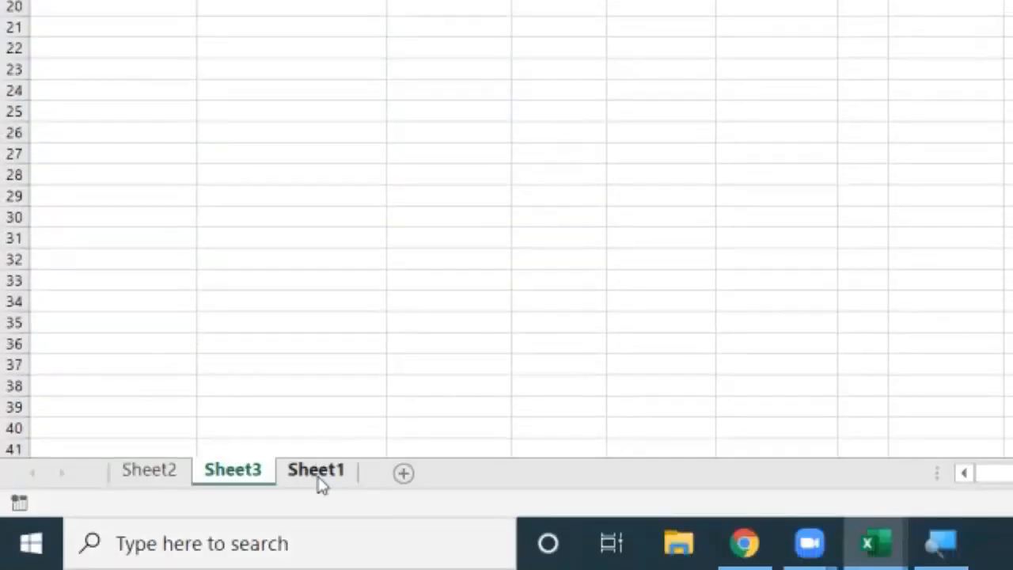
pyautogui.click(319, 475)
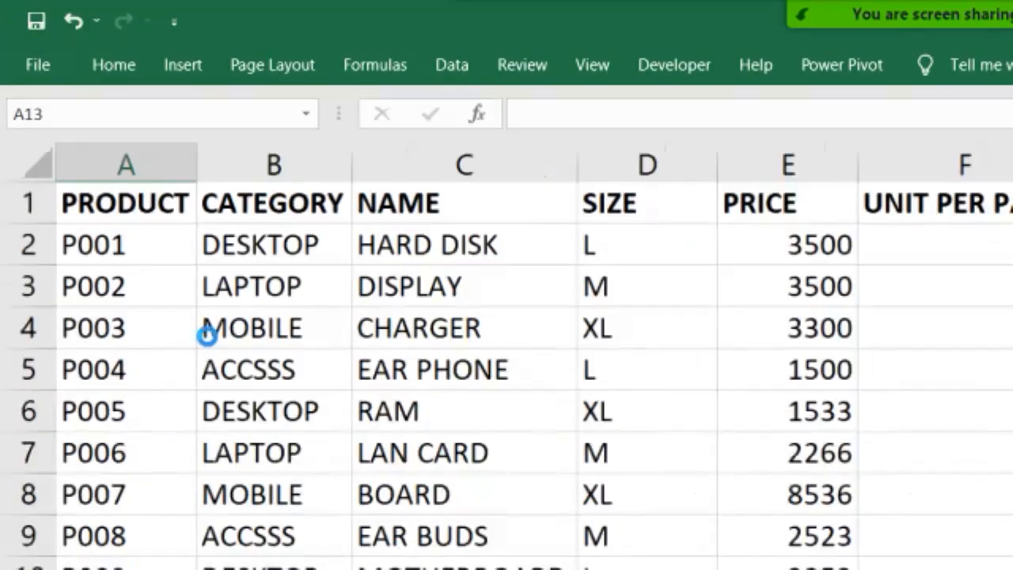
pyautogui.moveTo(168, 208); pyautogui.dragTo(535, 331)
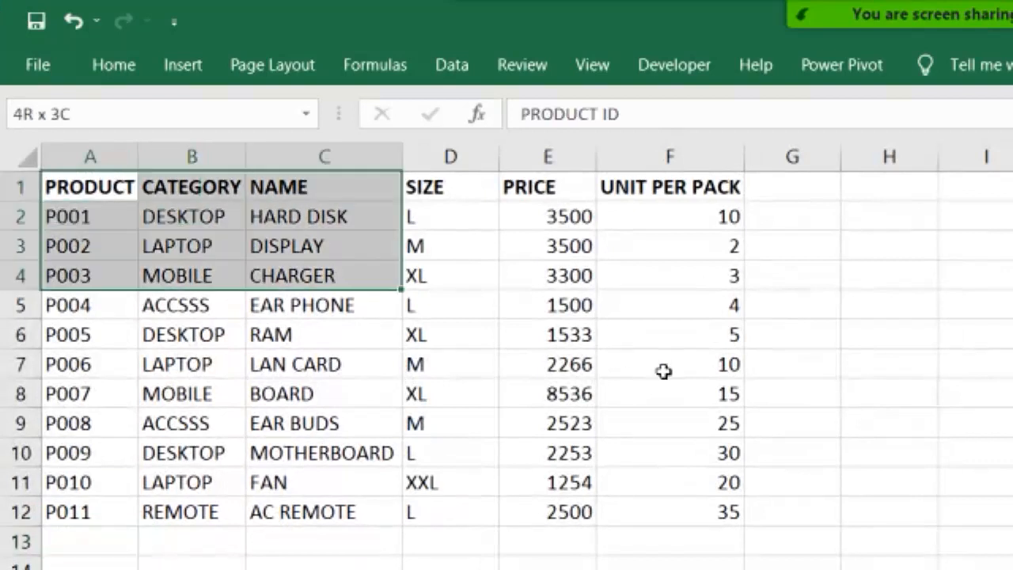
pyautogui.moveTo(663, 372); pyautogui.dragTo(708, 506)
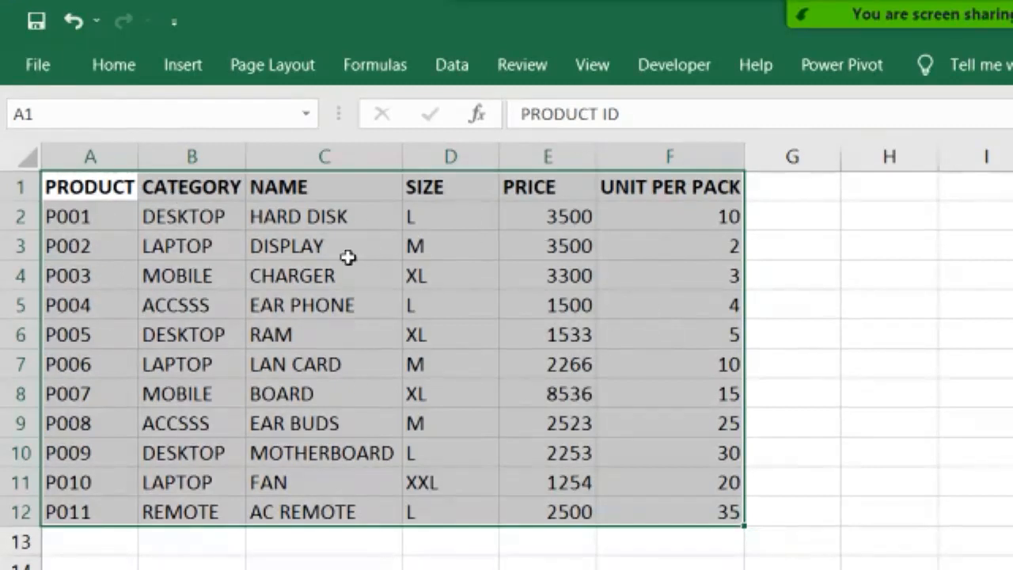
pyautogui.click(175, 78)
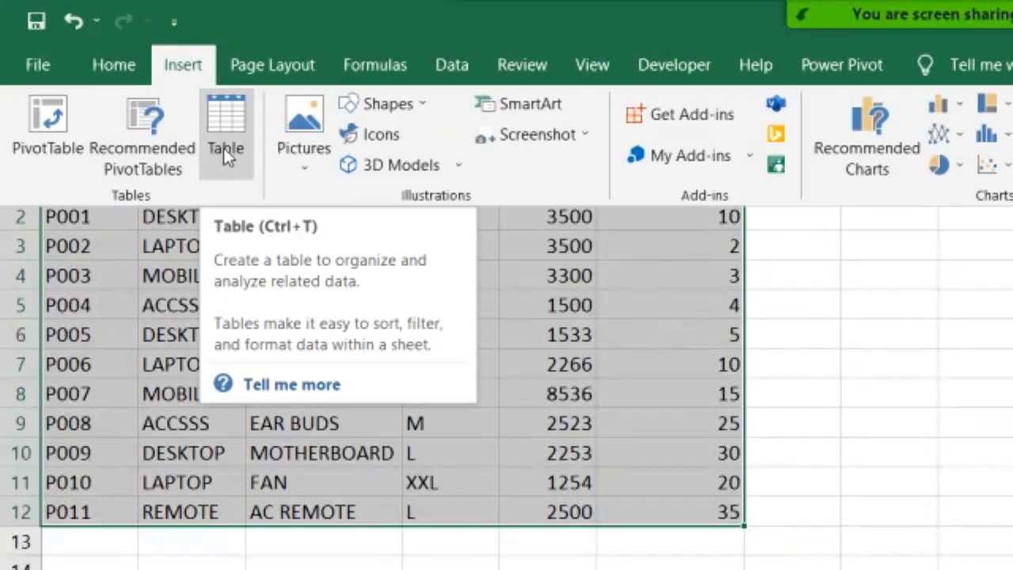
pyautogui.click(119, 67)
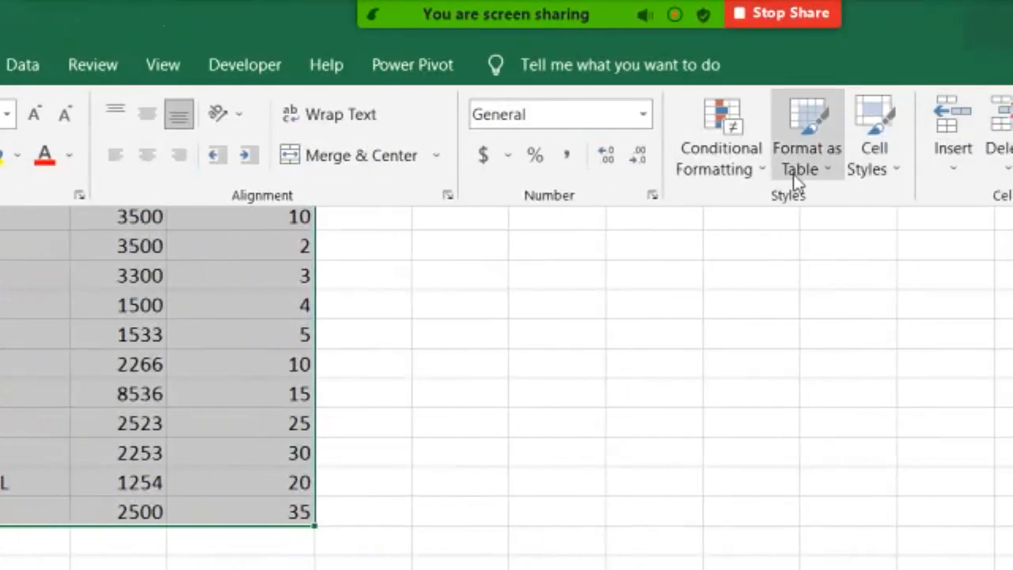
pyautogui.click(801, 171)
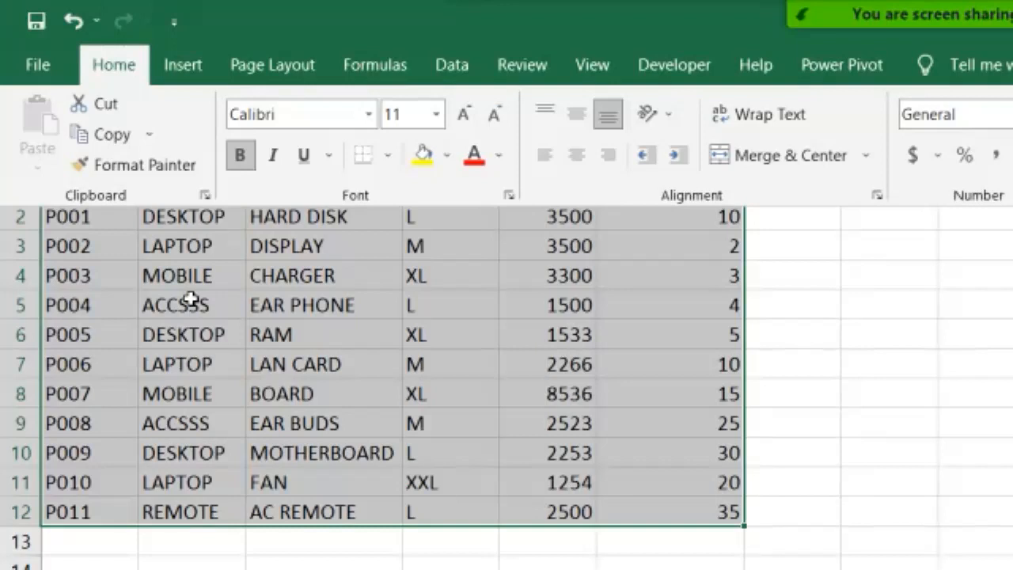
pyautogui.click(191, 299)
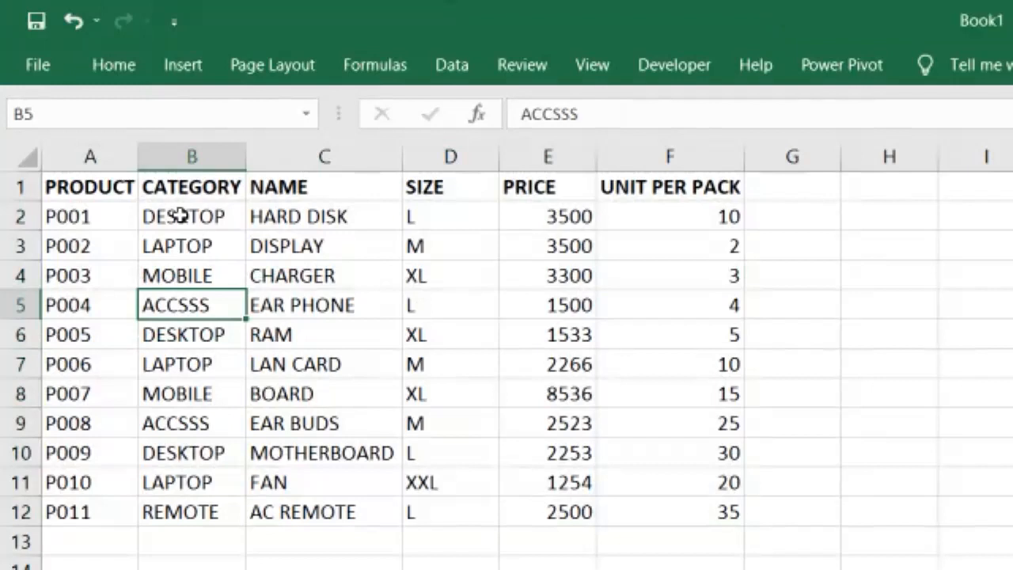
# Convert the source data range A1:F12 into a table with headers
pyautogui.moveTo(97, 190); pyautogui.dragTo(719, 508)
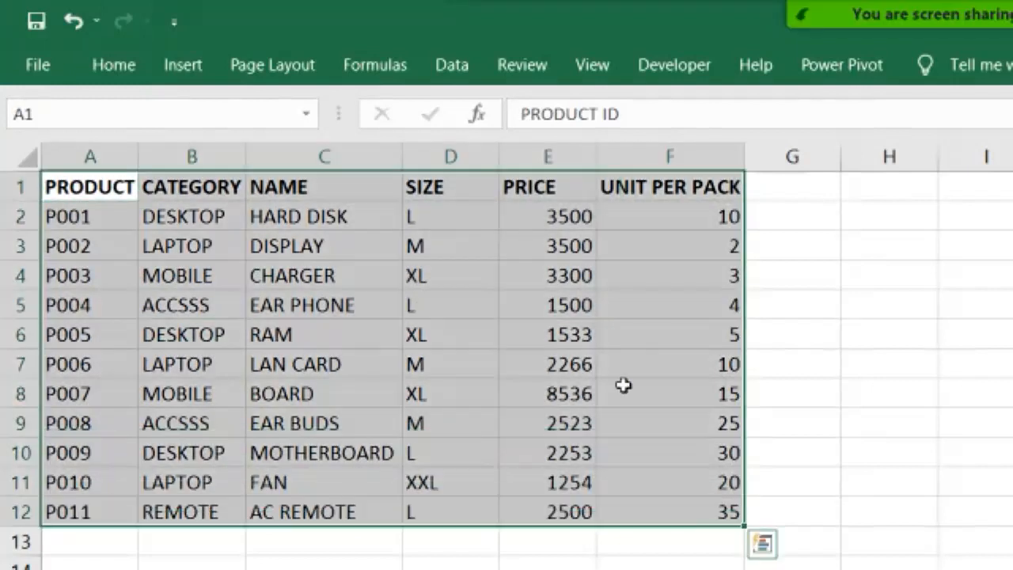
pyautogui.click(182, 65)
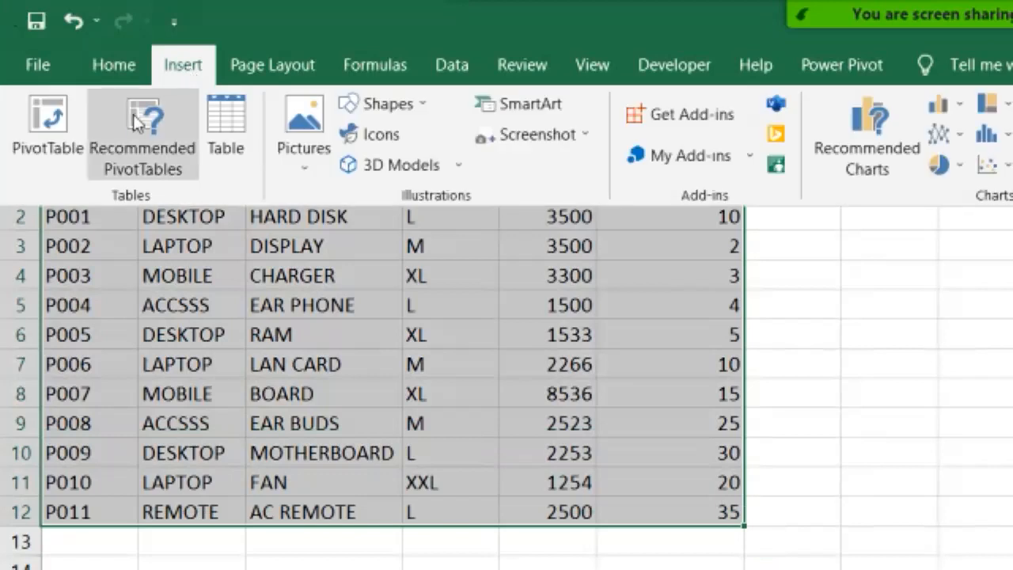
pyautogui.click(225, 119)
pyautogui.moveTo(883, 302); pyautogui.dragTo(577, 228)
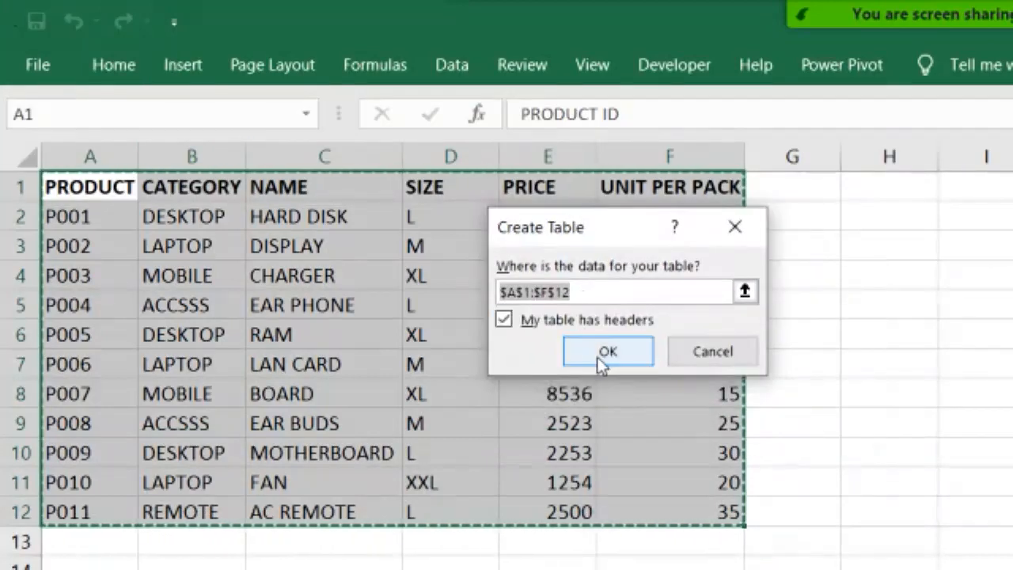
pyautogui.click(571, 323)
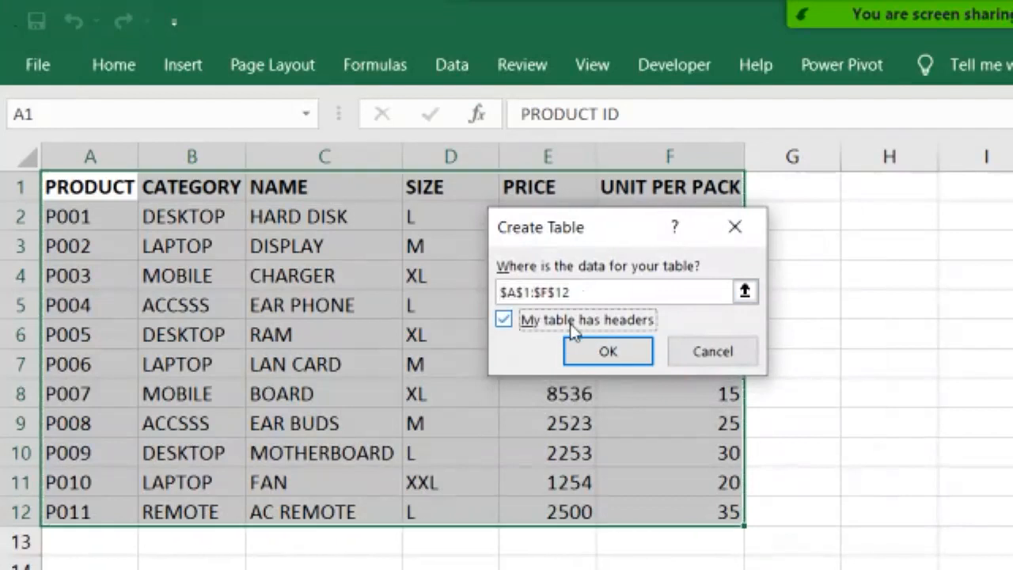
pyautogui.click(603, 354)
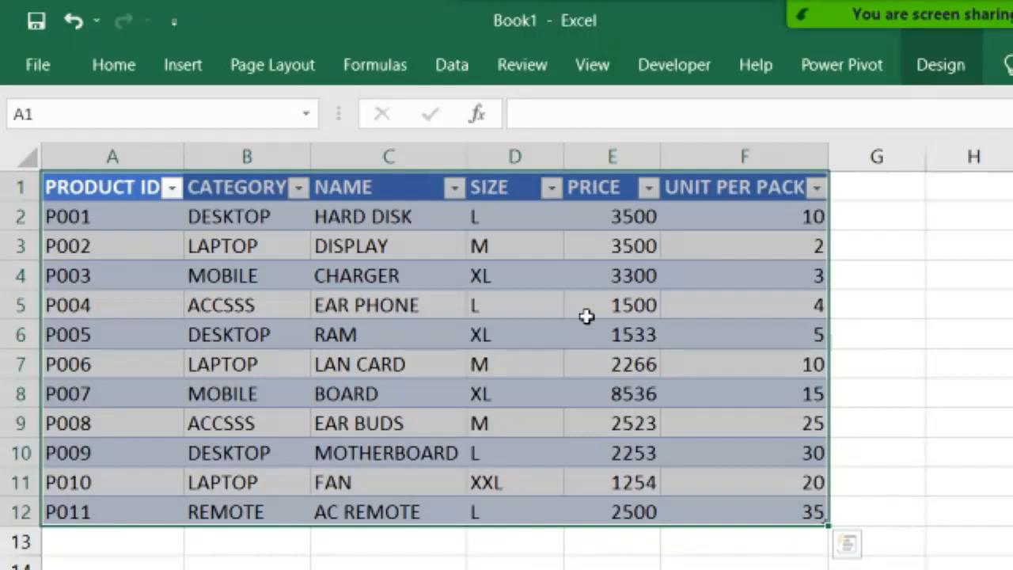
# Create a PivotTable from Table1 on a new worksheet and add the CATEGORY, NAME and PRICE fields
pyautogui.click(174, 70)
pyautogui.click(59, 153)
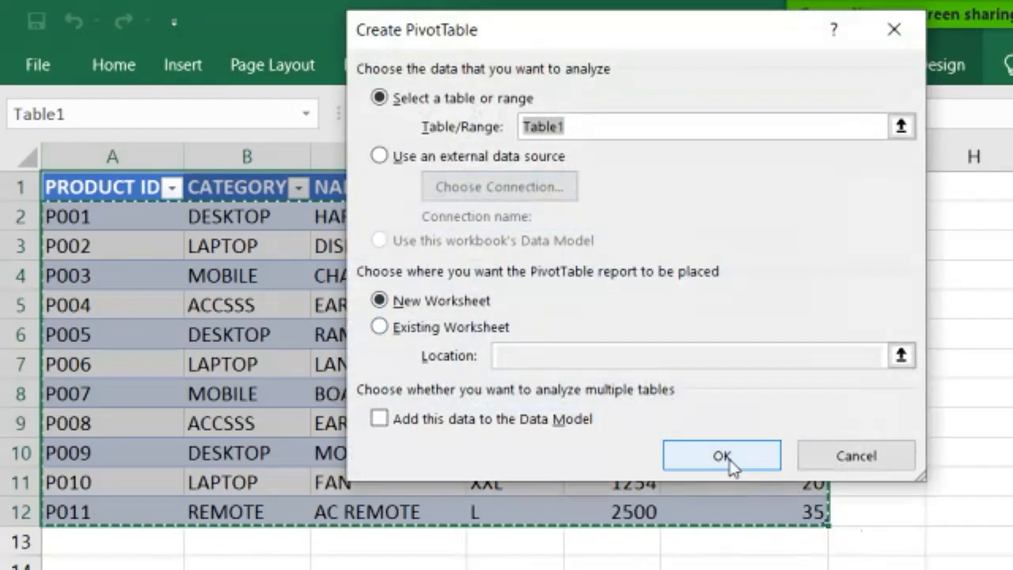
pyautogui.click(728, 457)
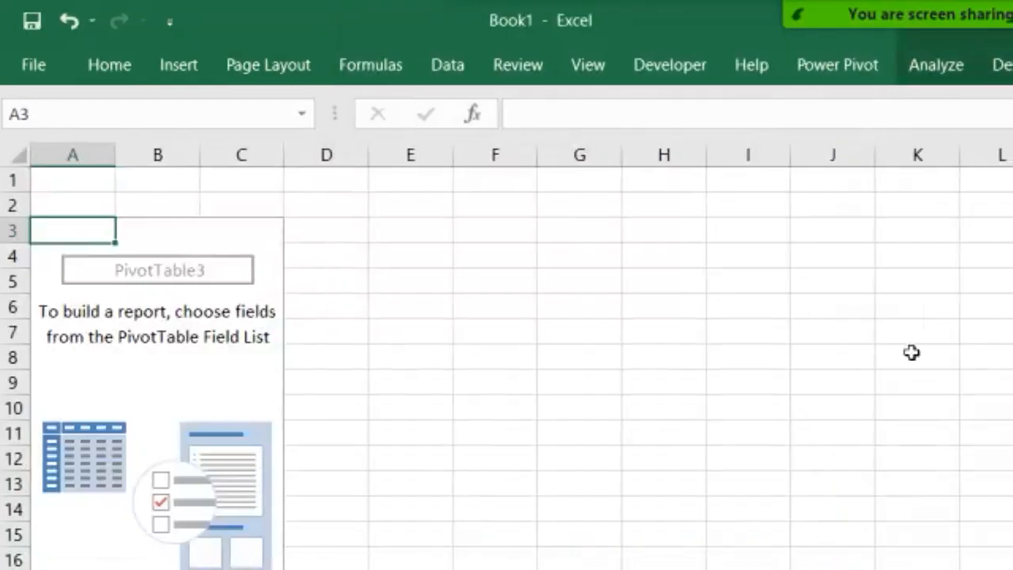
pyautogui.click(814, 336)
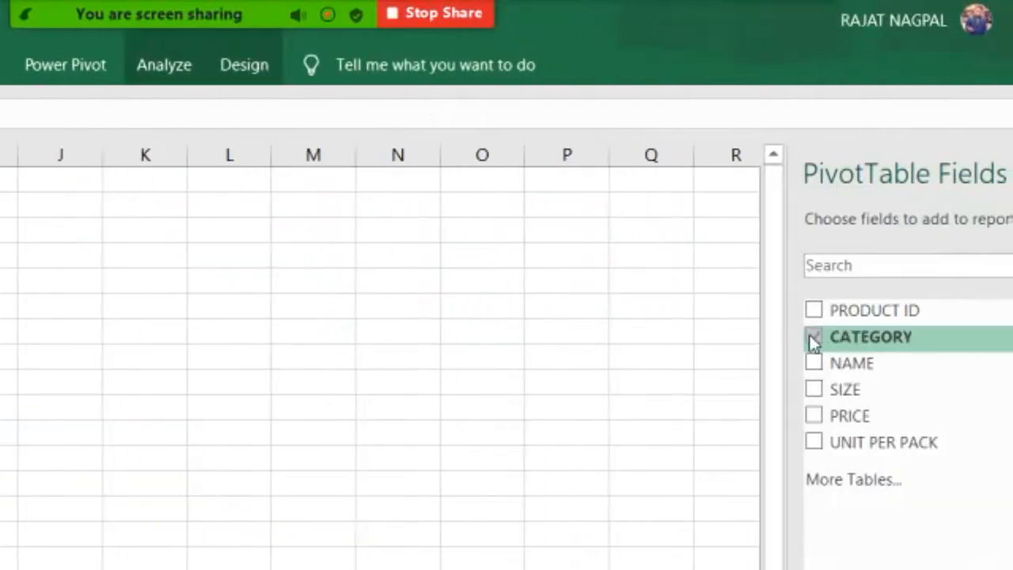
pyautogui.click(813, 363)
pyautogui.click(813, 415)
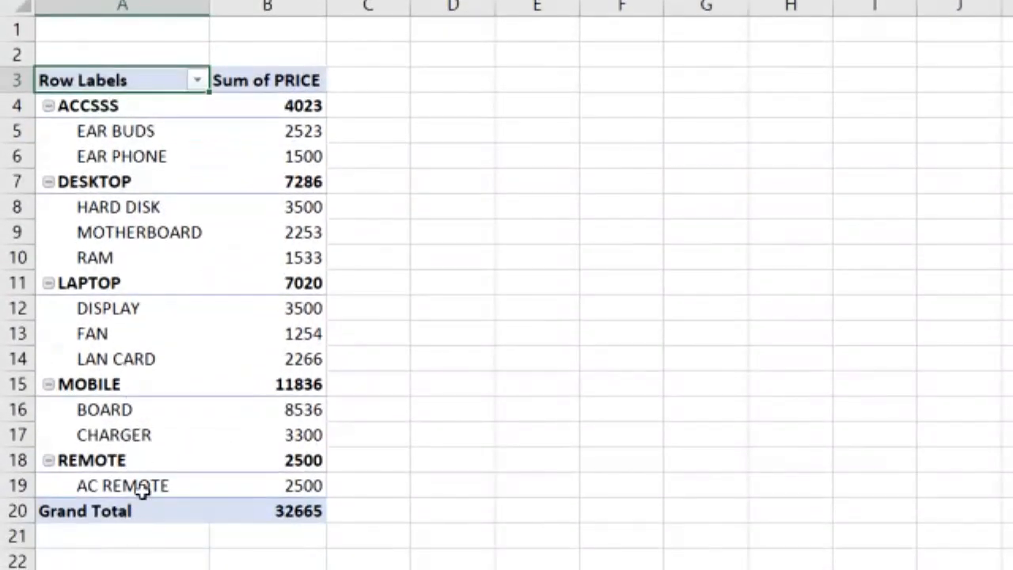
# Back on Sheet1, start a new table row 13 with product P012 and category TV
pyautogui.click(401, 524)
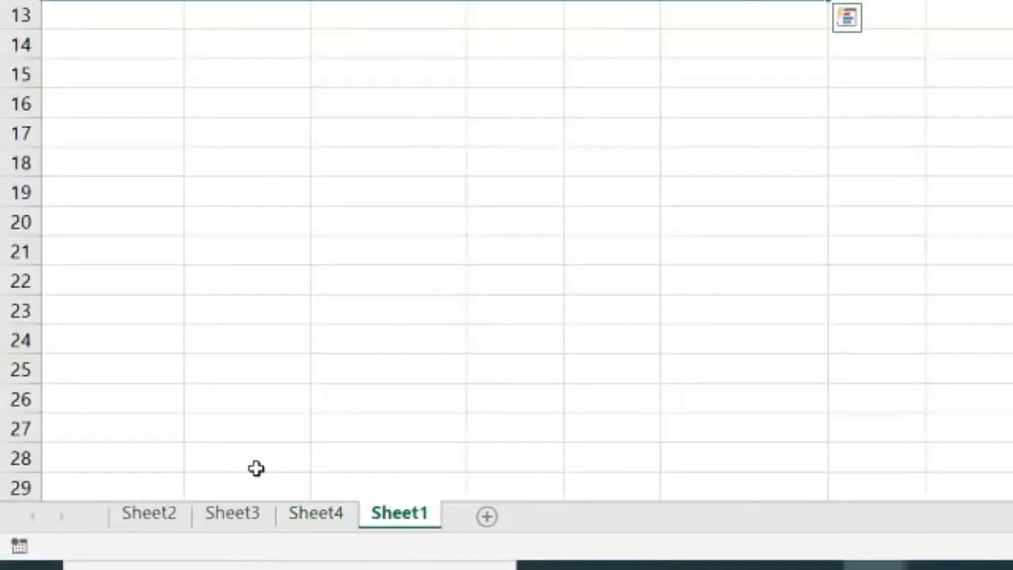
pyautogui.click(80, 212)
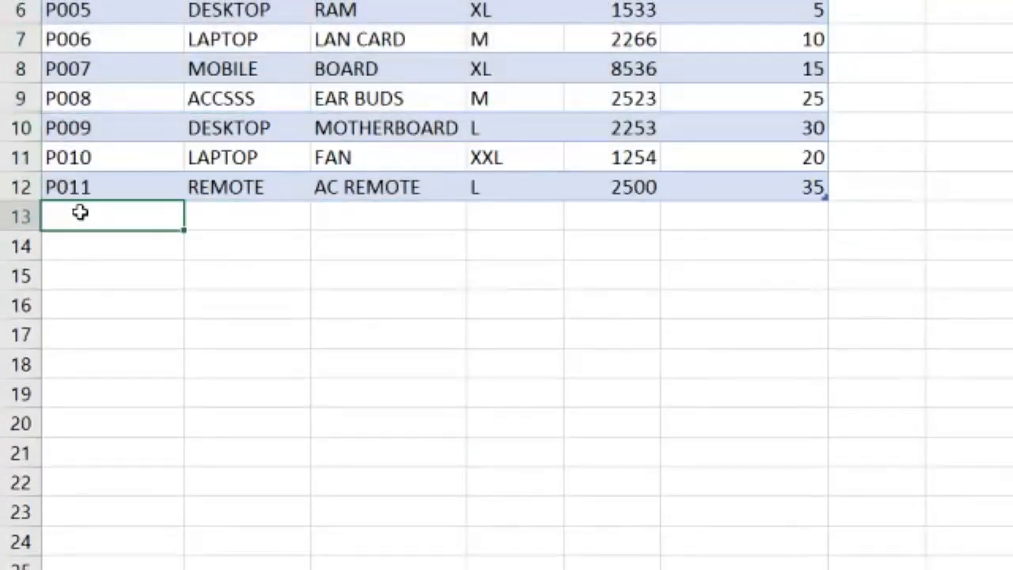
pyautogui.write('P012')
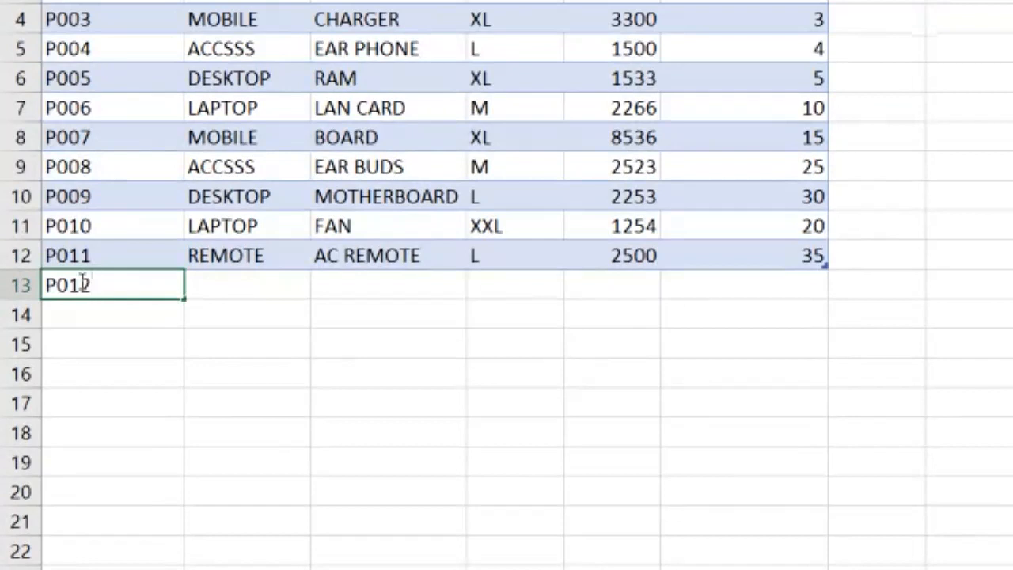
pyautogui.press('Tab')
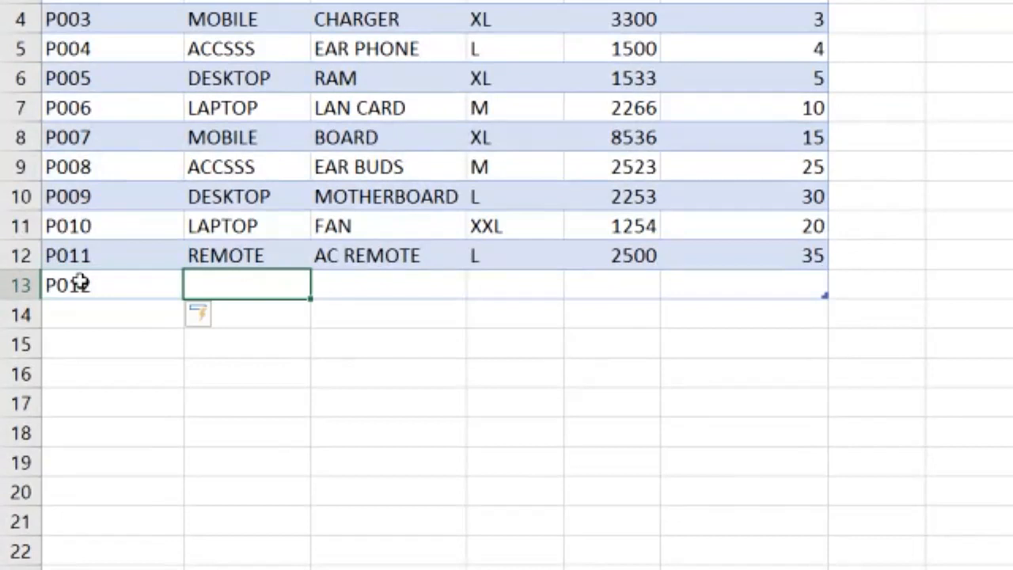
pyautogui.write('TV')
pyautogui.press('Tab')
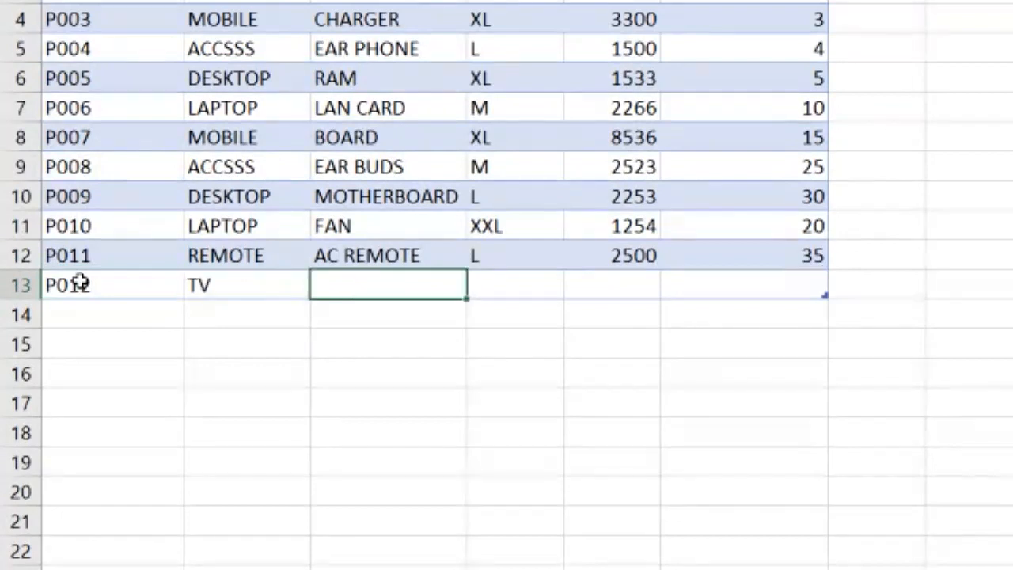
# Complete the row with name SONY, size 32INCH, price 35000 and 36 units per pack
pyautogui.write('SONY')
pyautogui.press('BackSpace')
pyautogui.press('BackSpace')
pyautogui.press('BackSpace')
pyautogui.press('BackSpace')
pyautogui.write('SONY')
pyautogui.press('Tab')
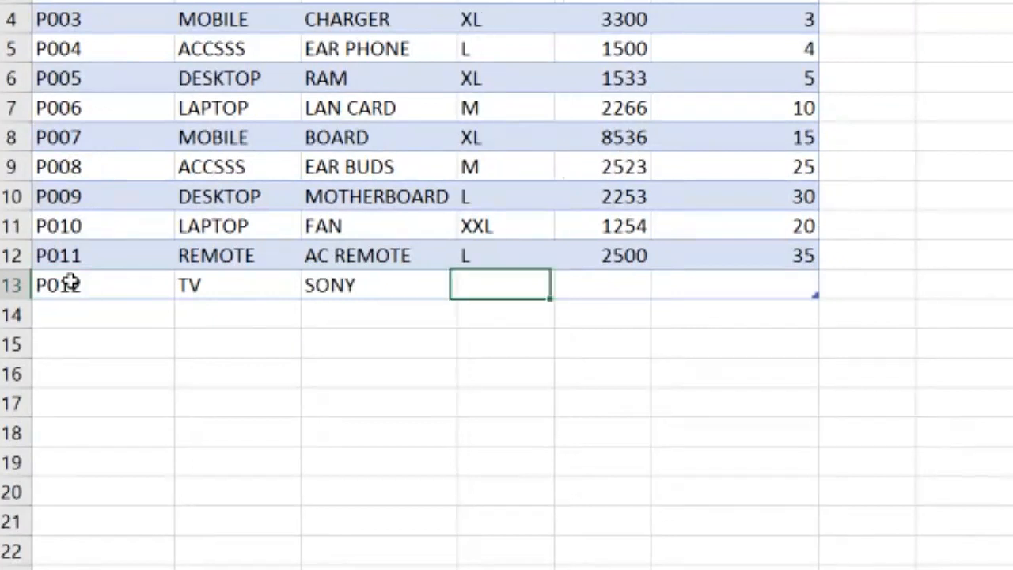
pyautogui.write('32')
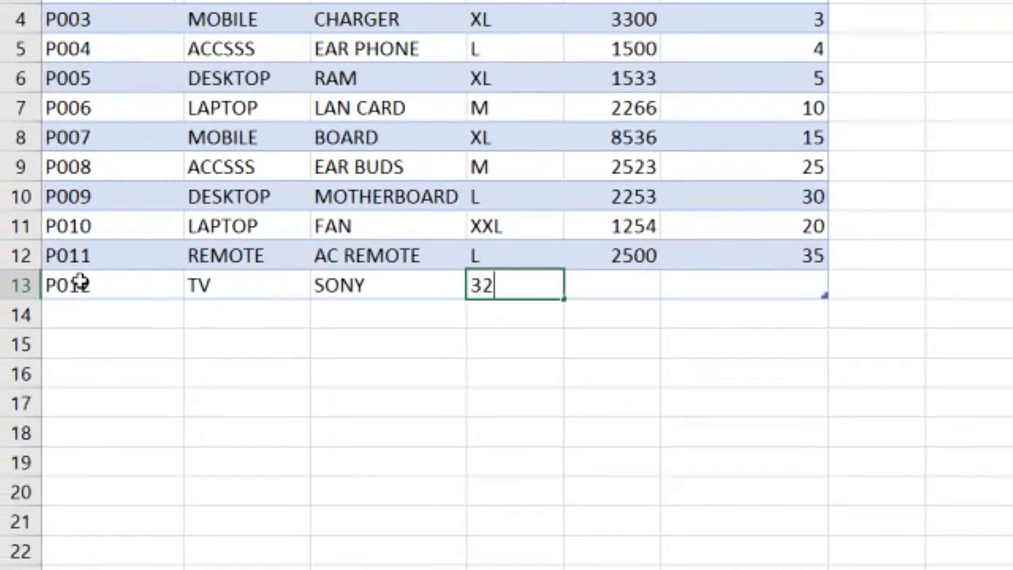
pyautogui.write('INCH')
pyautogui.press('Tab')
pyautogui.write('35000')
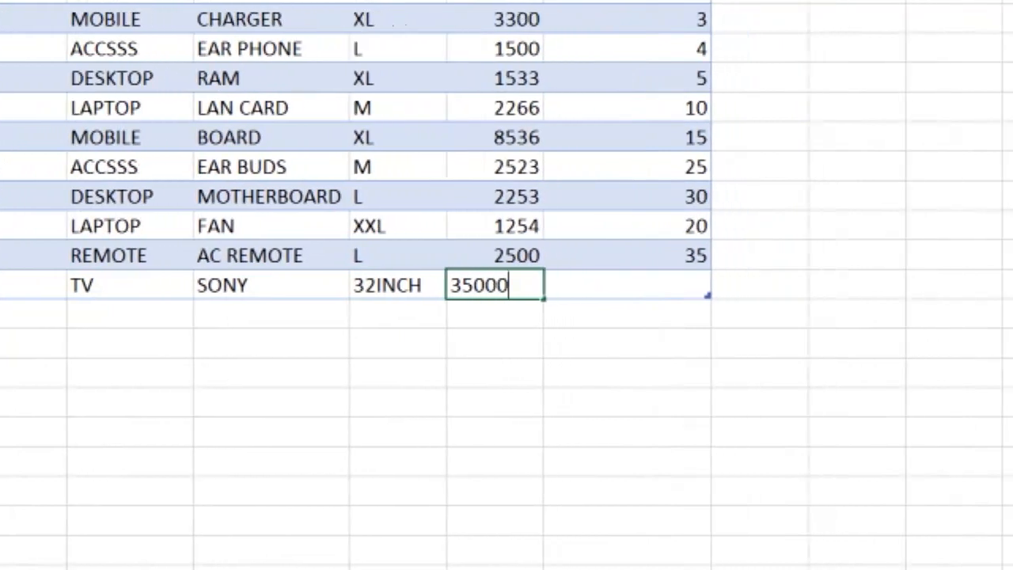
pyautogui.press('Tab')
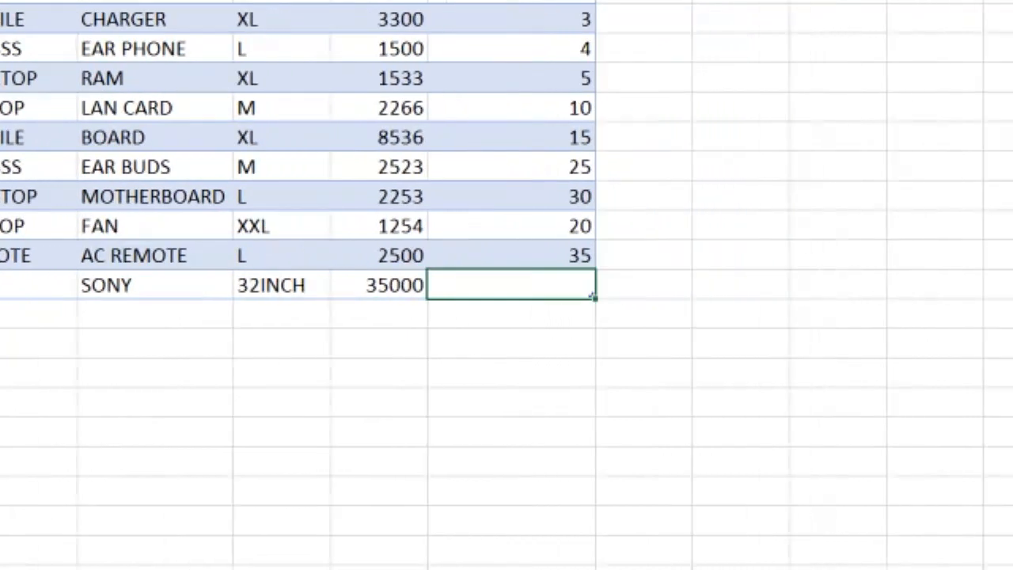
pyautogui.write('36')
pyautogui.press('Return')
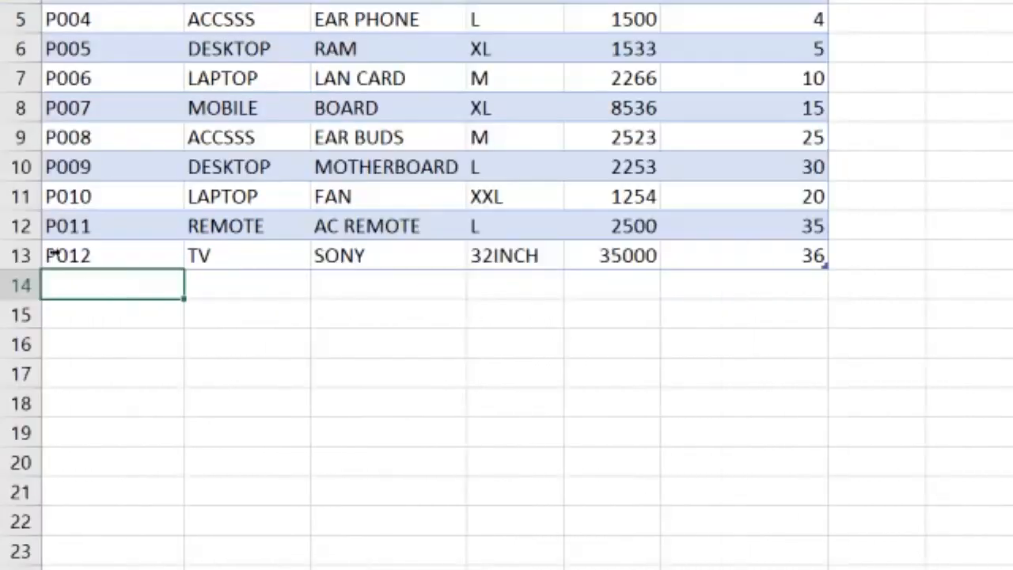
# Refresh all data for the new PivotTable on Sheet4 and select its TV category rows
pyautogui.moveTo(144, 260); pyautogui.dragTo(834, 249)
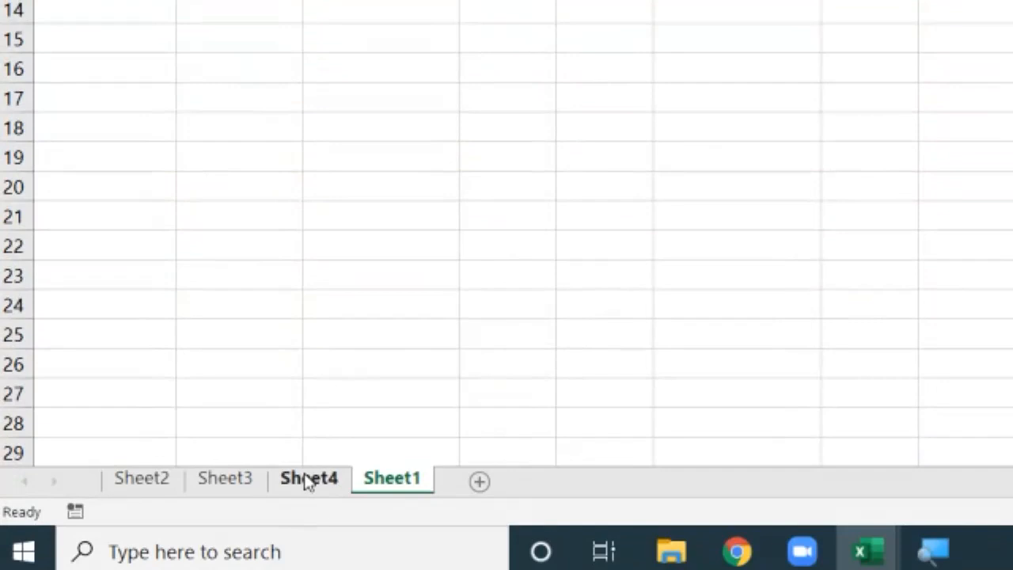
pyautogui.click(307, 479)
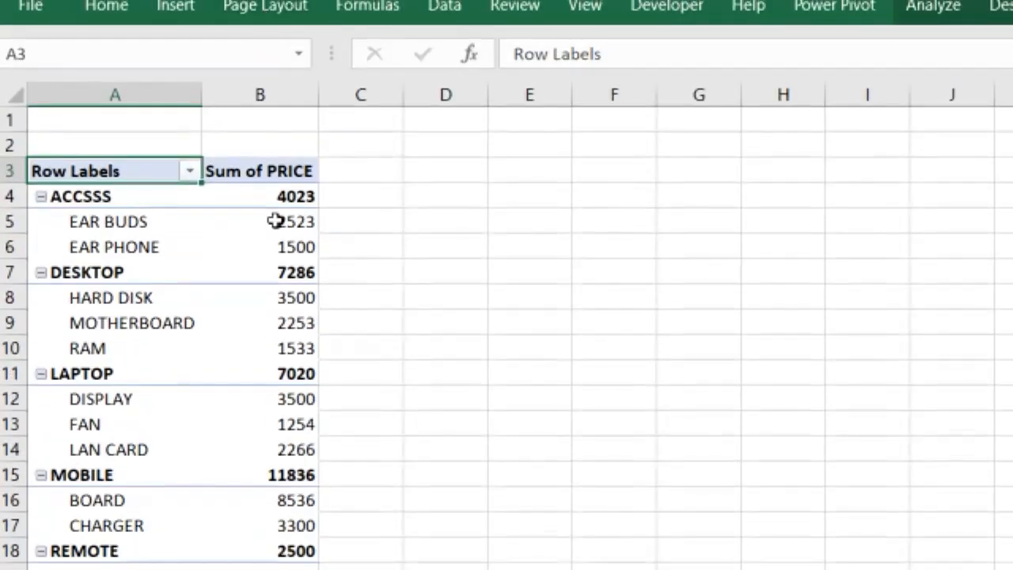
pyautogui.click(274, 221)
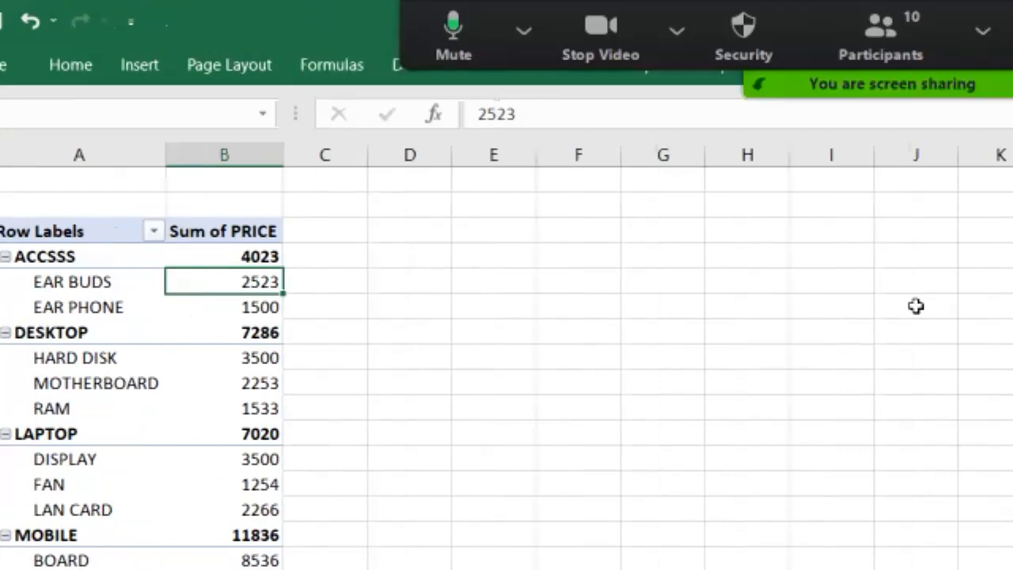
pyautogui.click(898, 65)
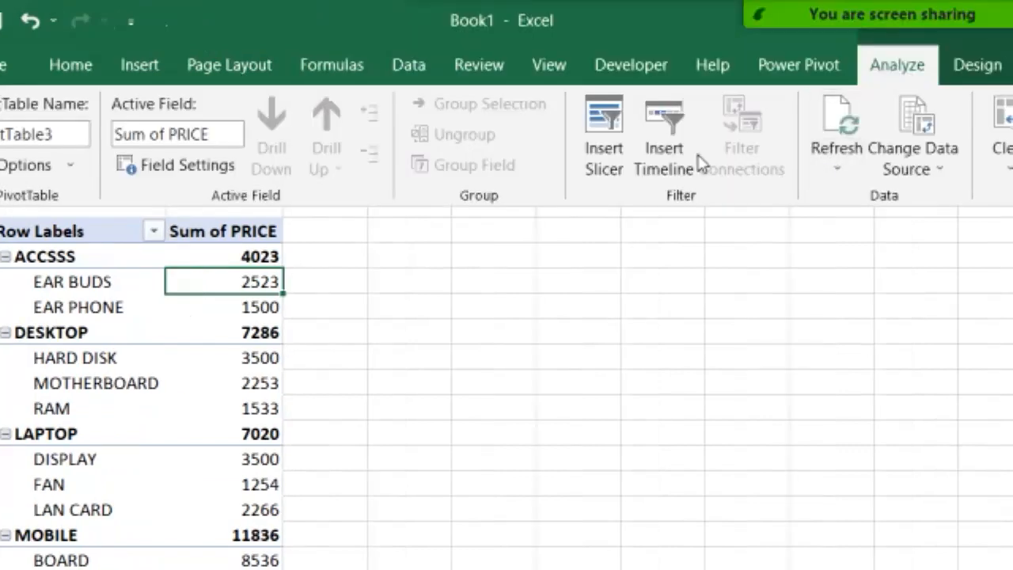
pyautogui.click(834, 168)
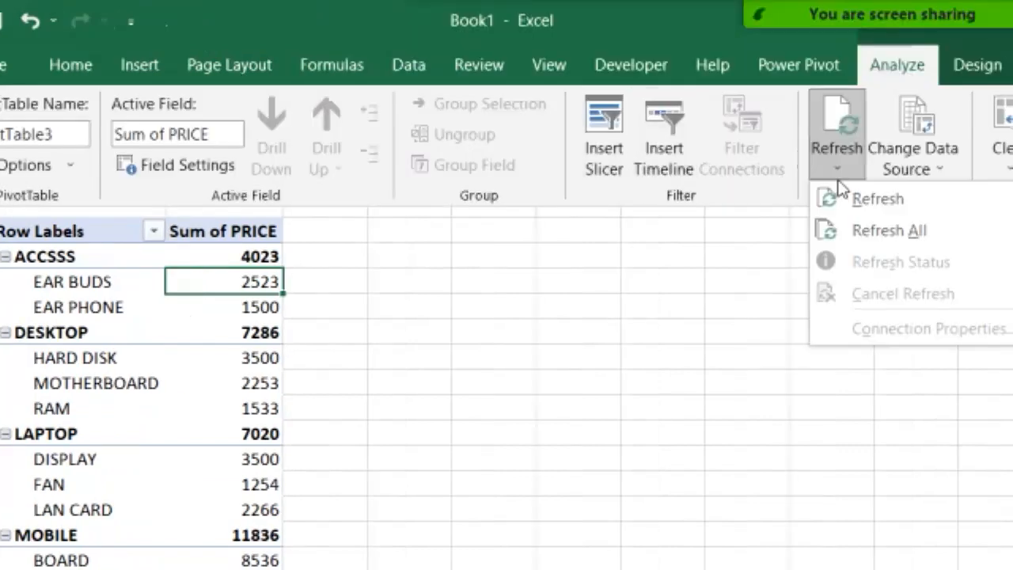
pyautogui.click(864, 237)
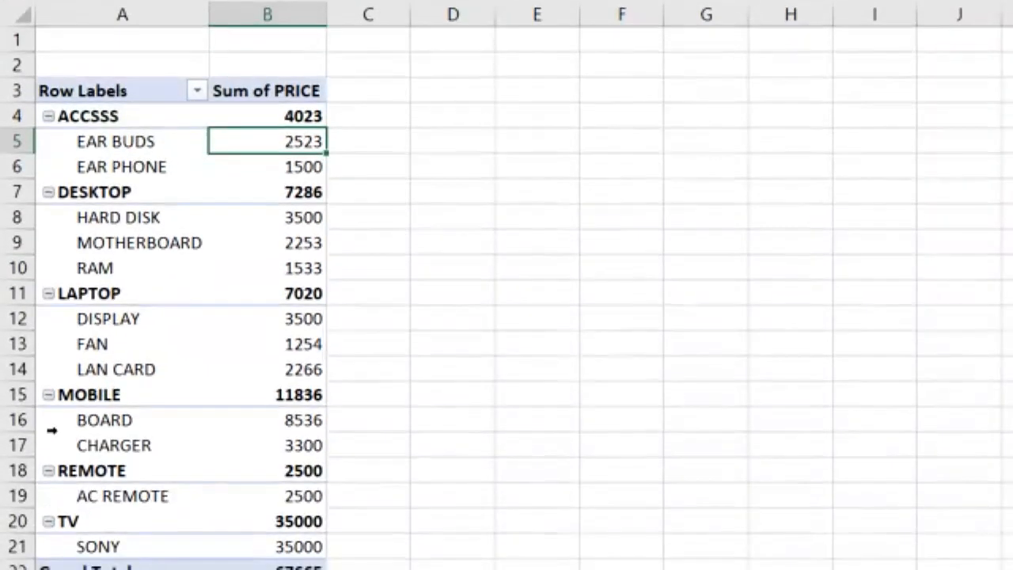
pyautogui.moveTo(92, 346); pyautogui.dragTo(308, 370)
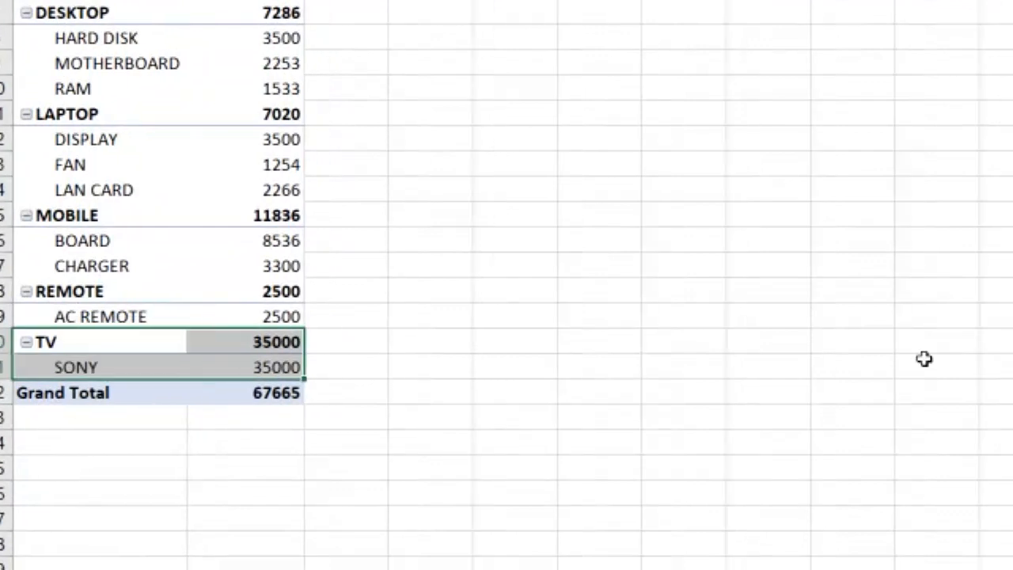